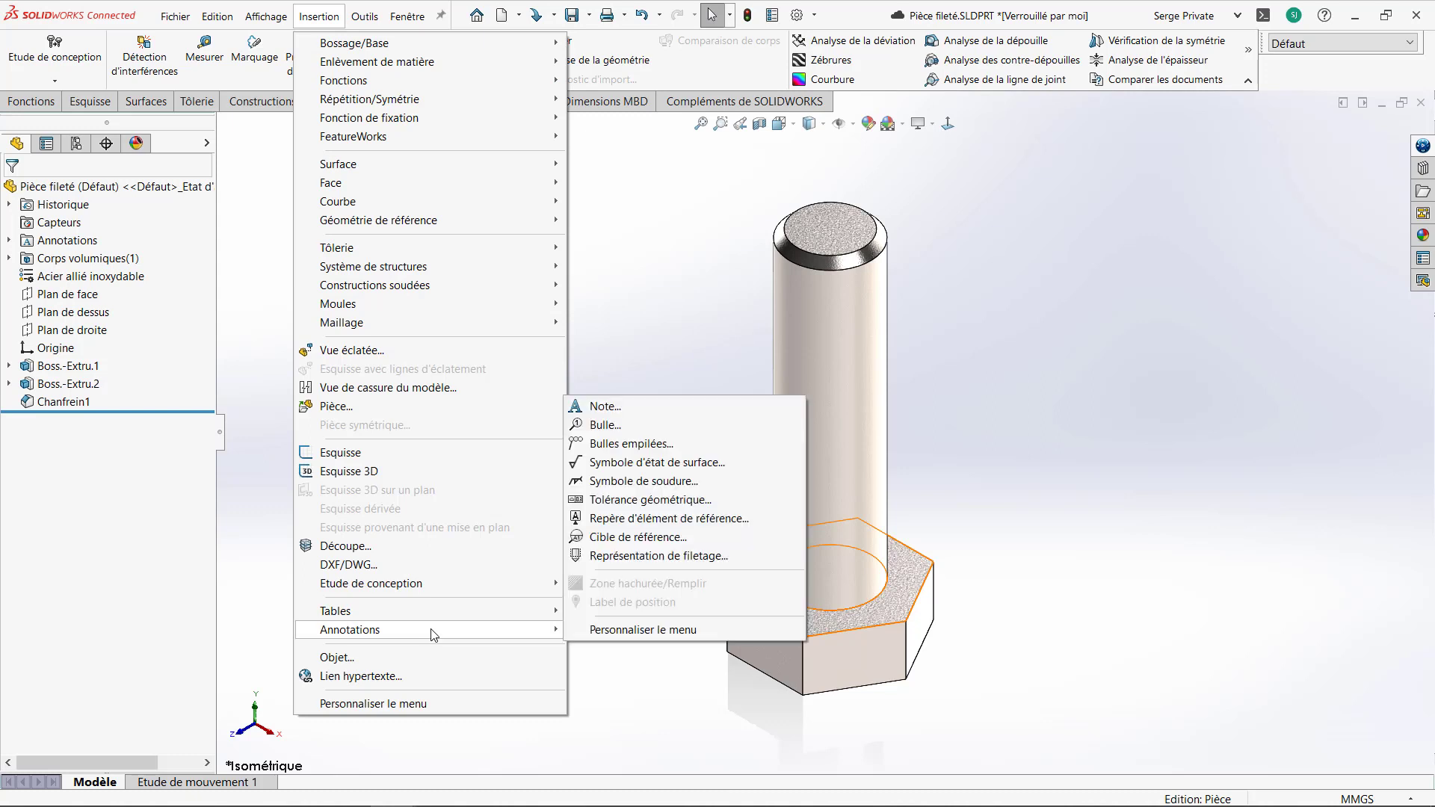
Step: Add a cosmetic thread to the shank's edge below the chamfer using DIN, Filetages mécaniques, size M8 and Jusqu'au prochain
click(677, 557)
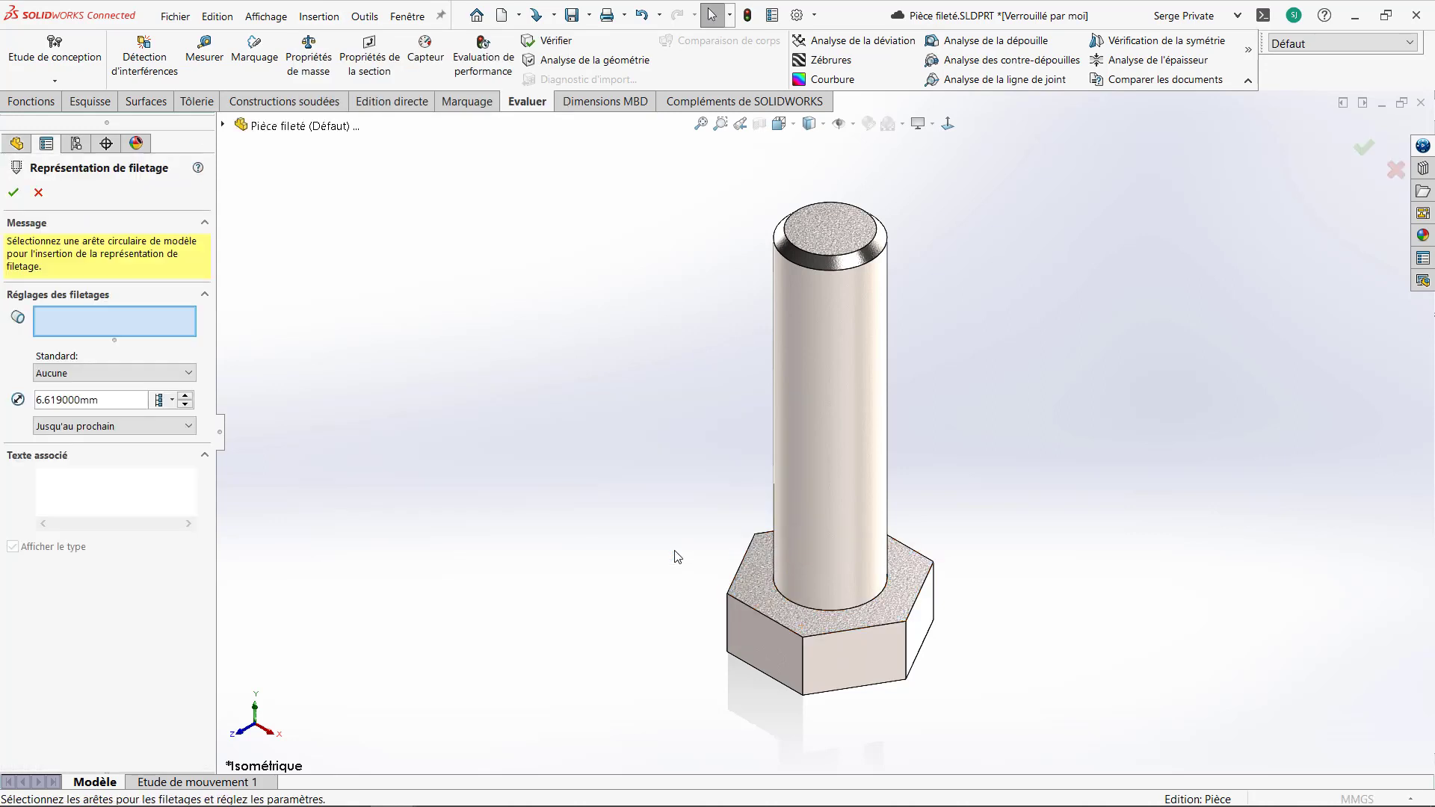
click(853, 267)
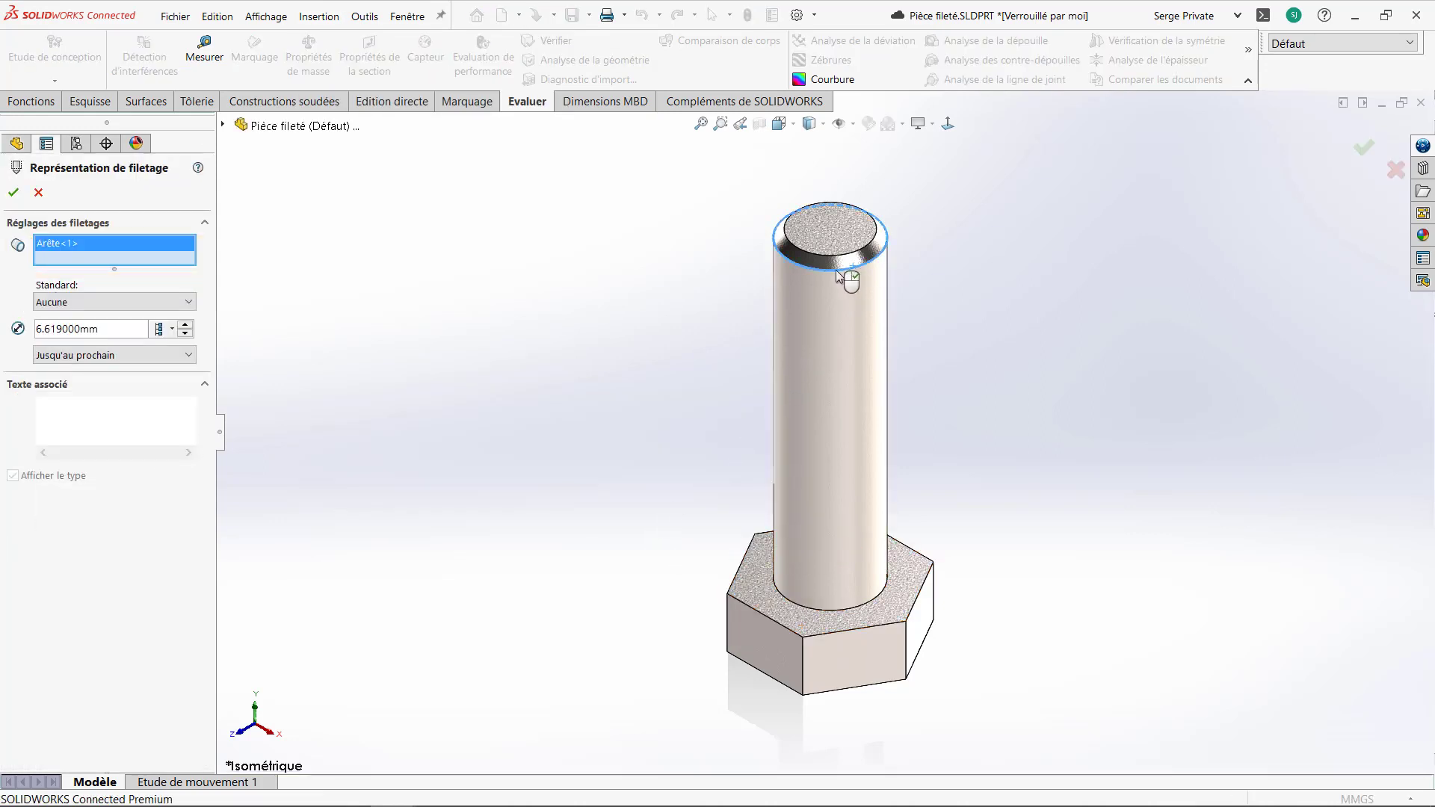
click(154, 361)
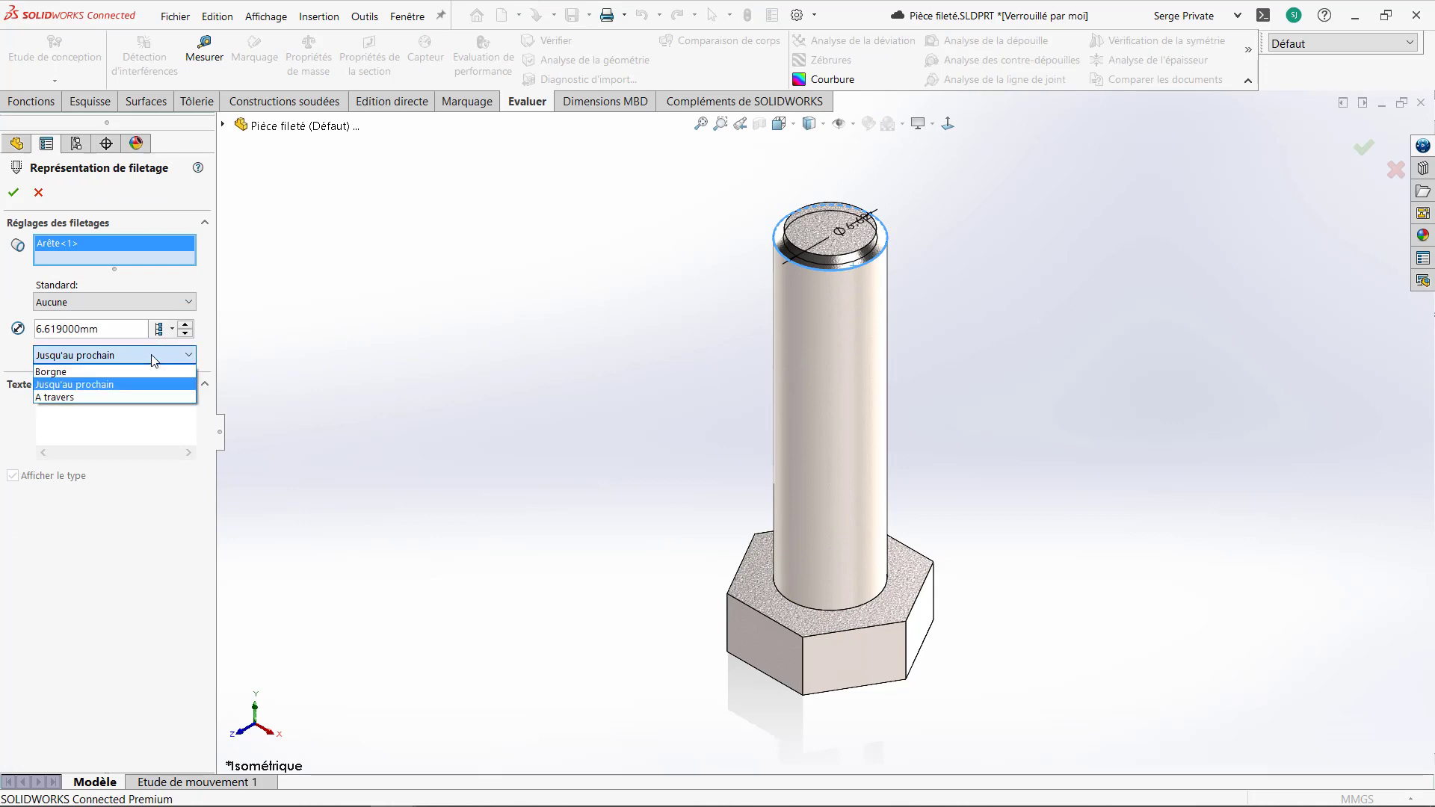
click(154, 361)
click(164, 300)
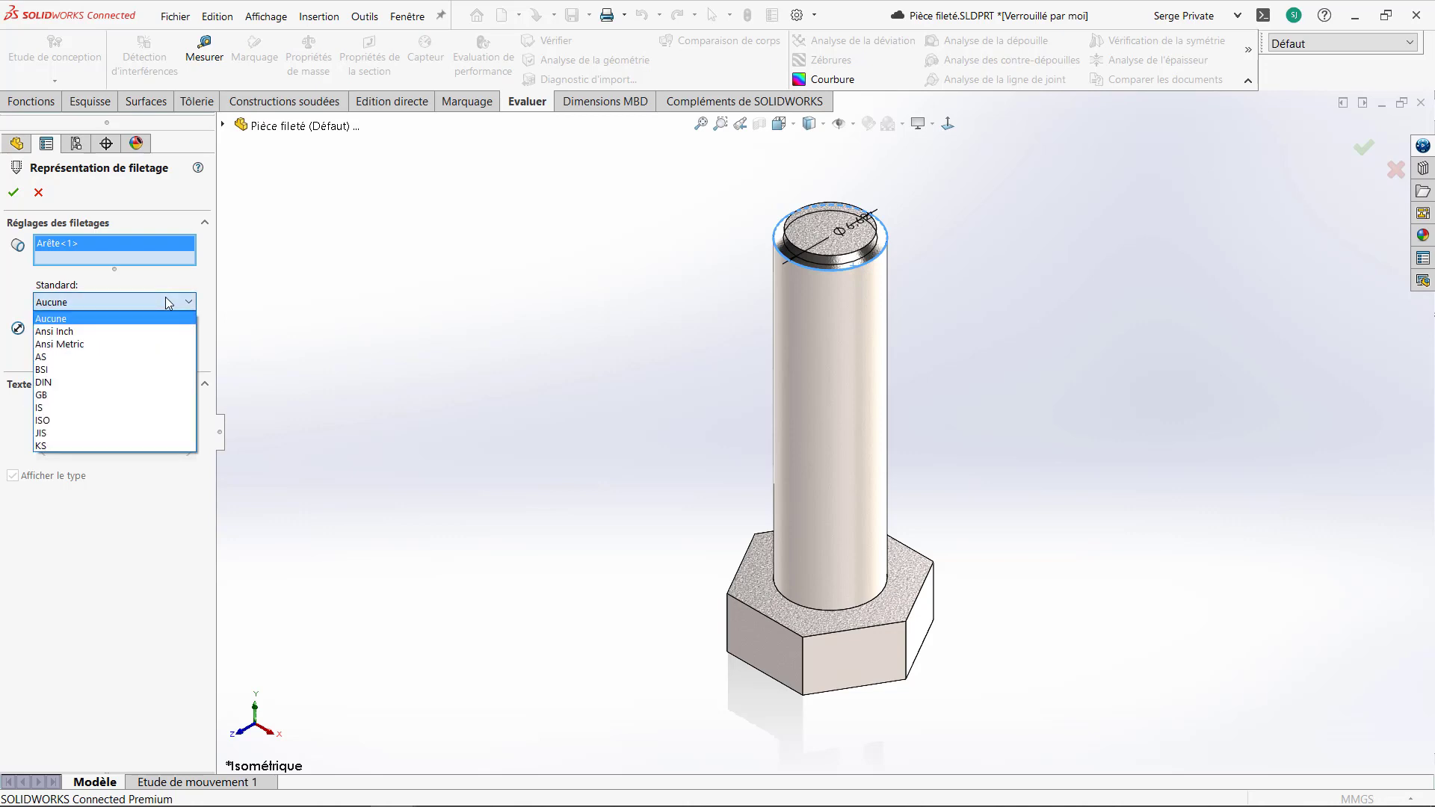
click(88, 382)
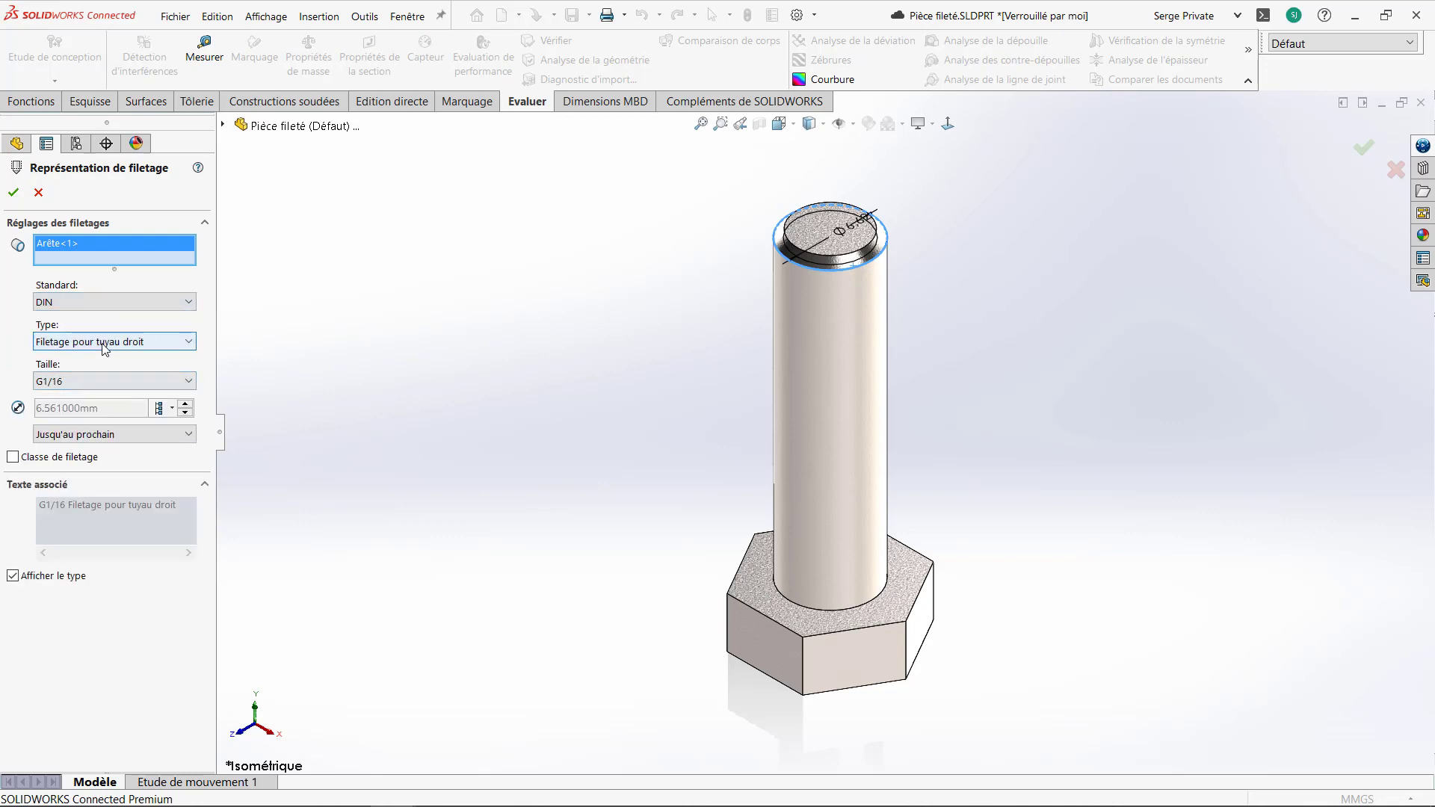
click(105, 344)
click(101, 371)
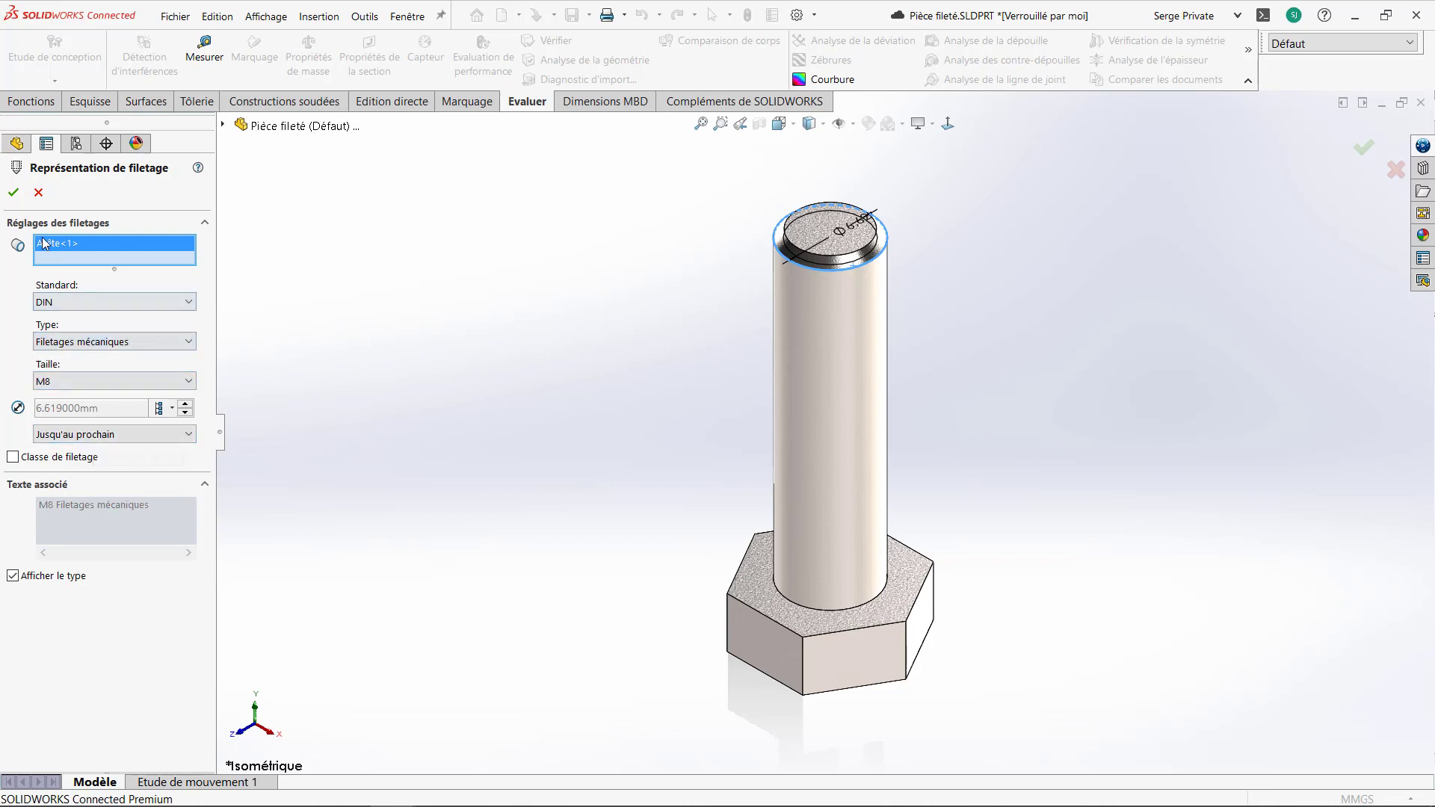
click(21, 193)
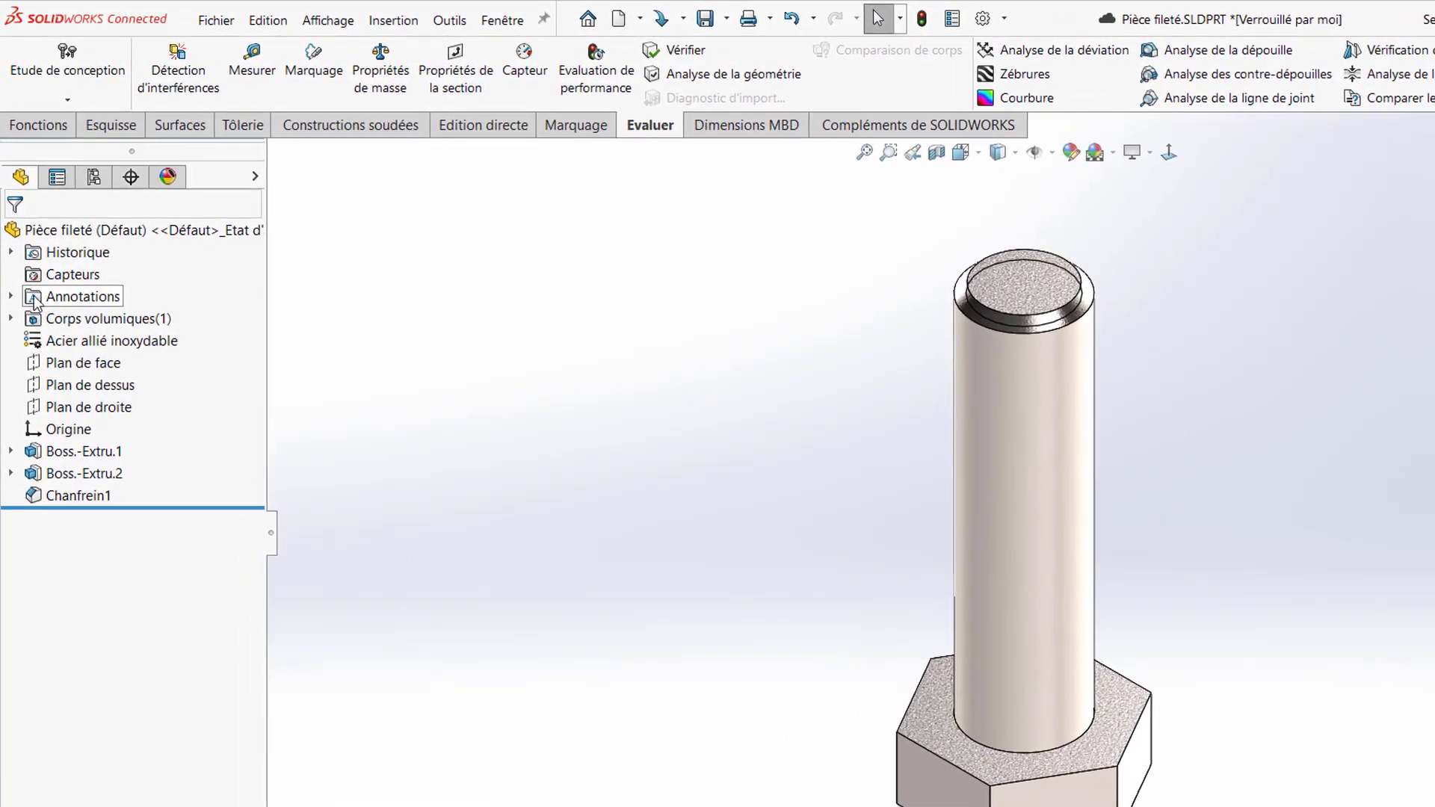
Step: Try applying the shaded cosmetic thread display from the annotation folder's detail properties
right_click(34, 301)
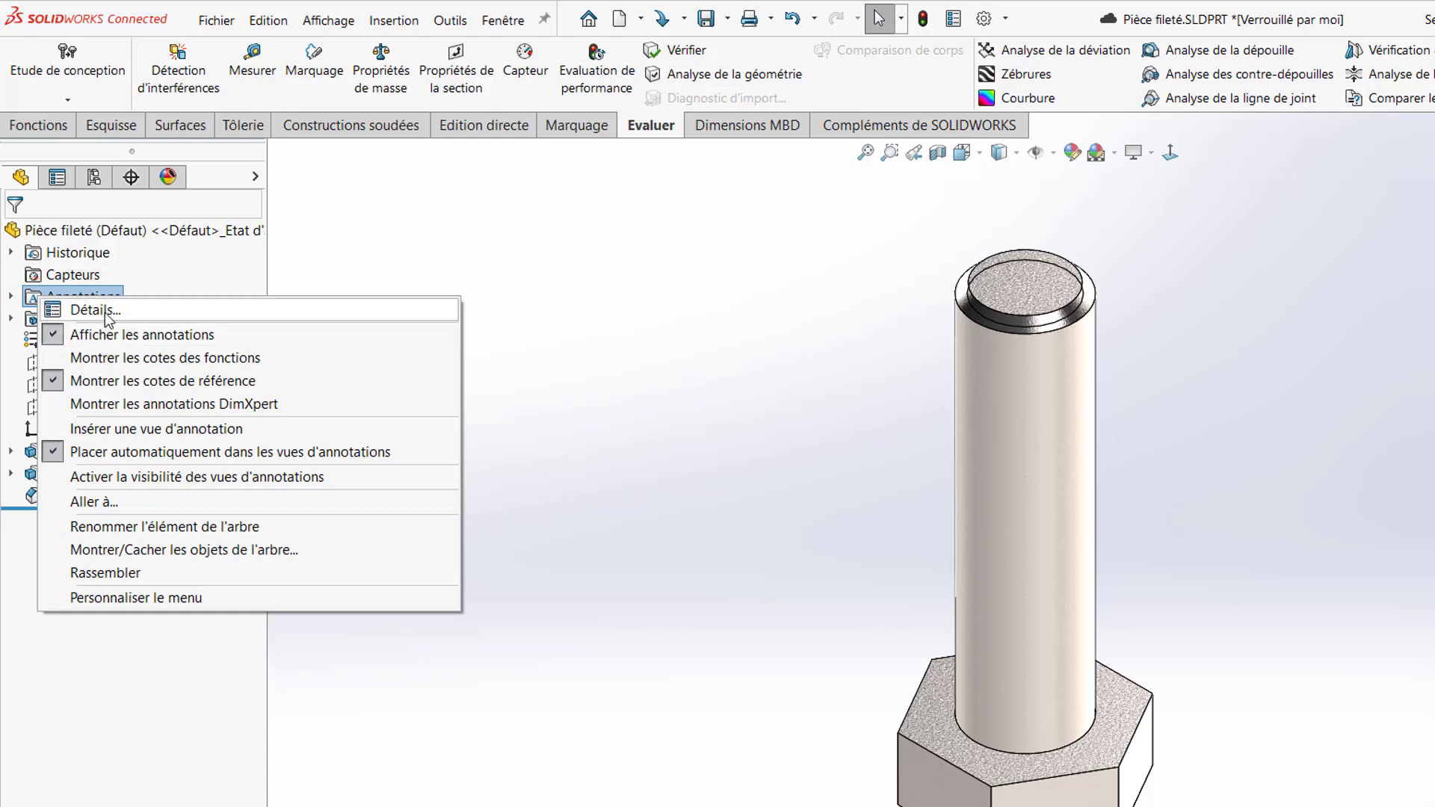
click(108, 312)
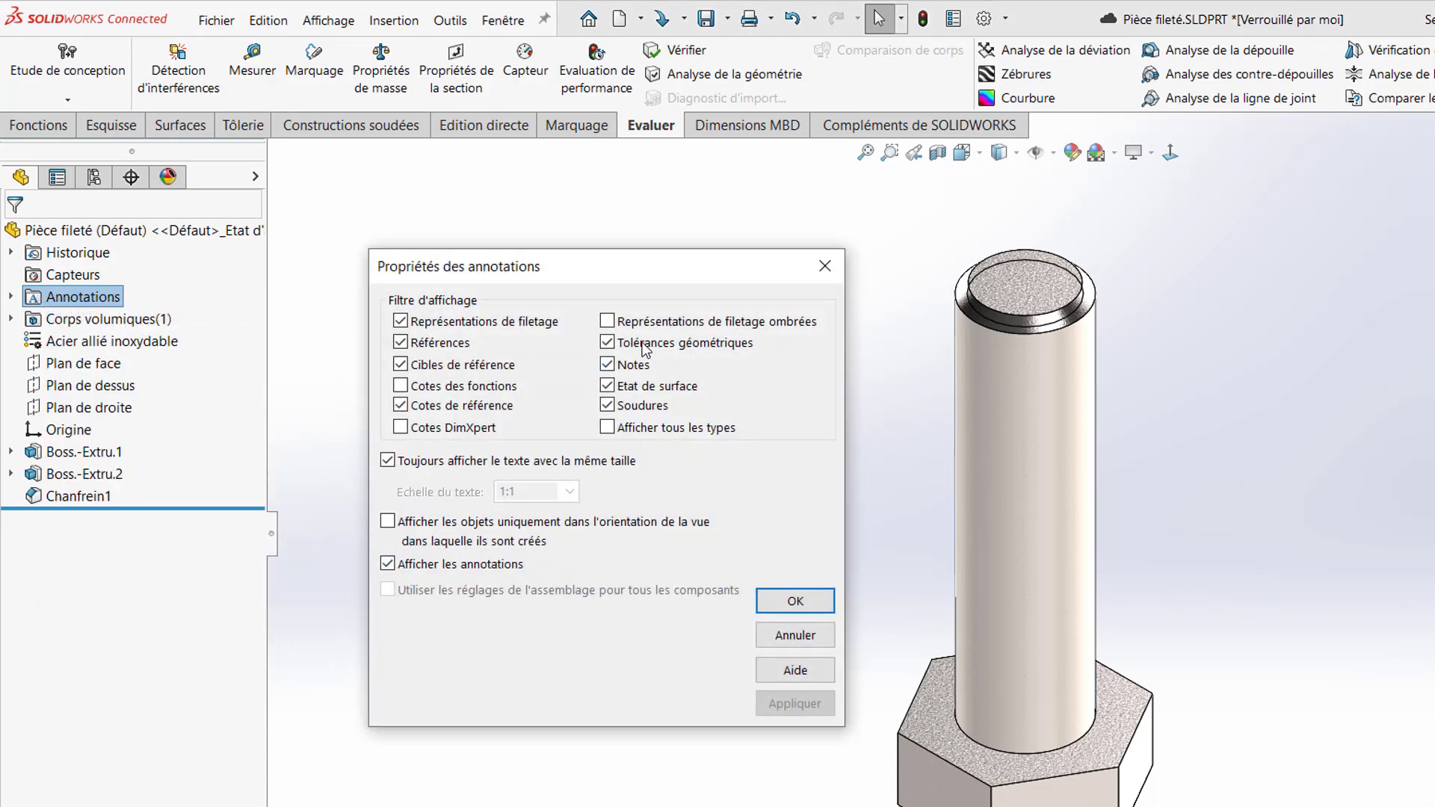
click(607, 321)
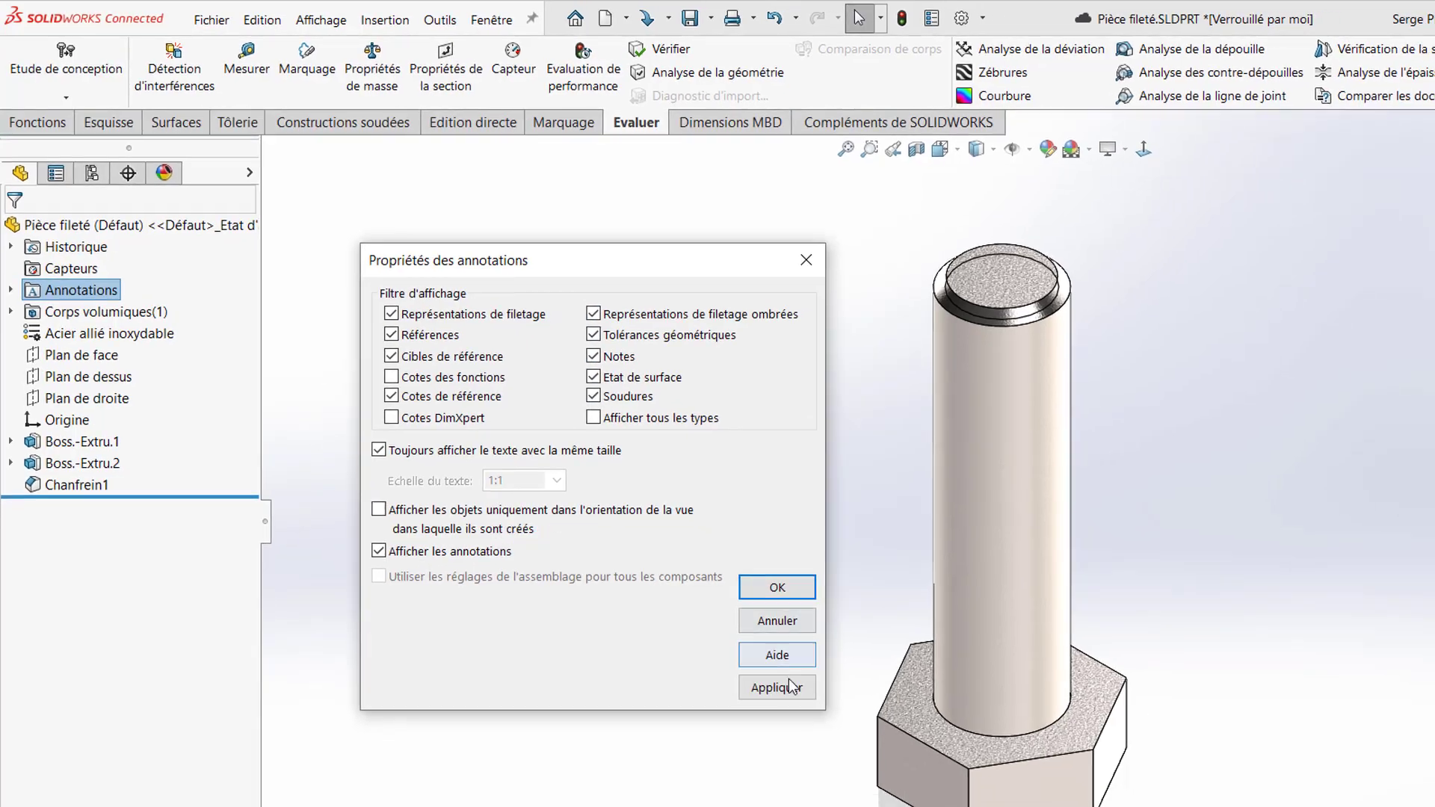
click(794, 703)
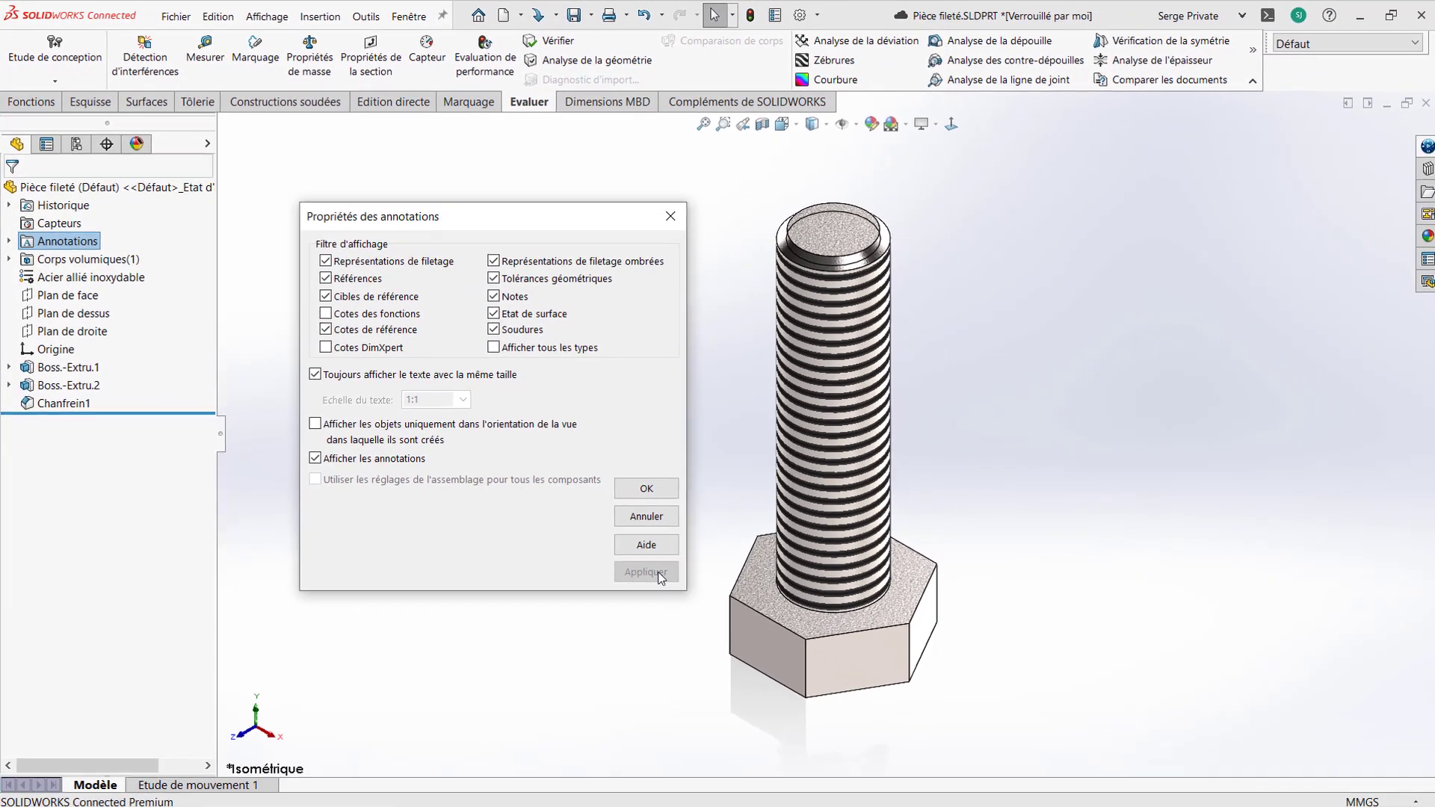
click(665, 217)
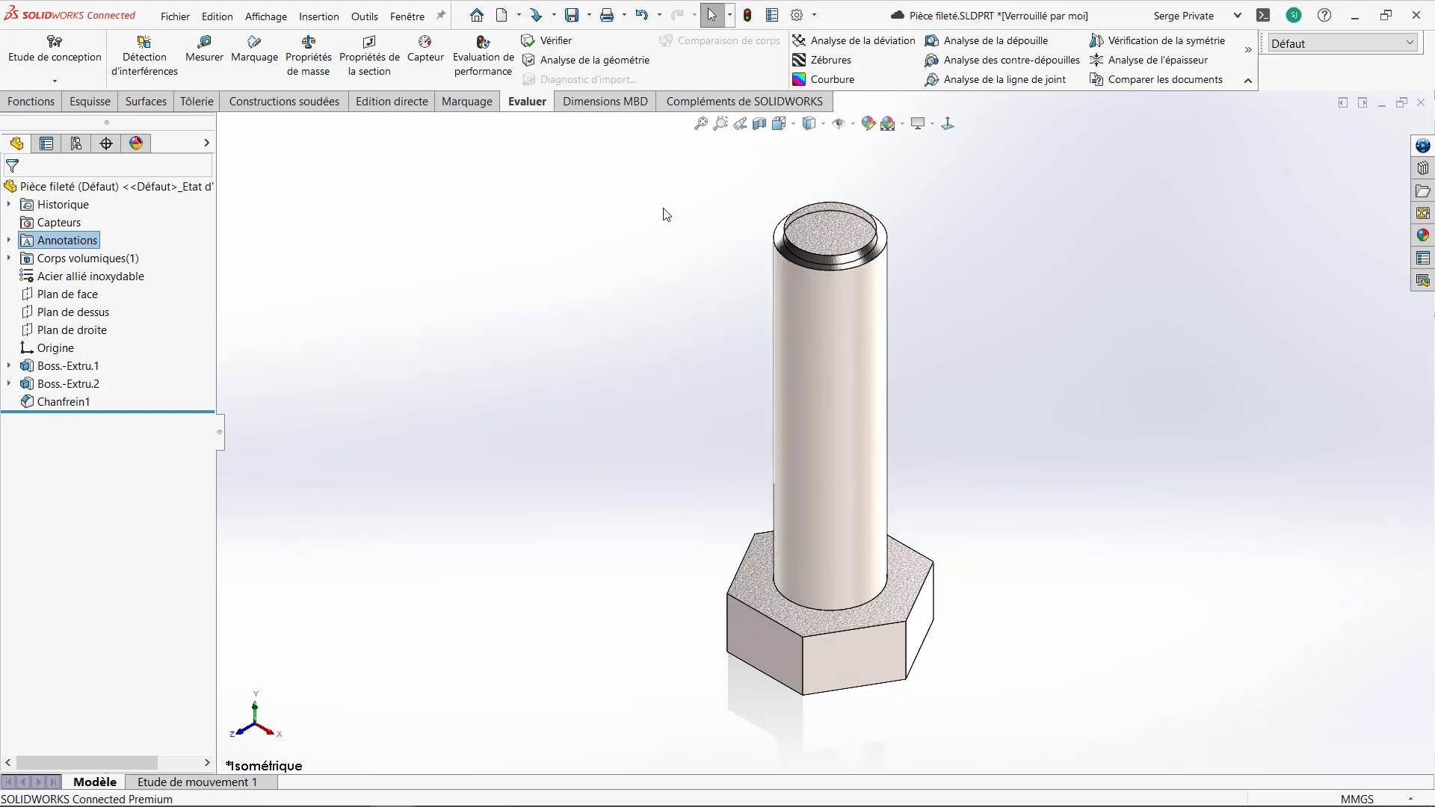
Step: Enable shaded cosmetic threads (Représentations de filetage ombrées) in the detailing section of the document properties
click(798, 16)
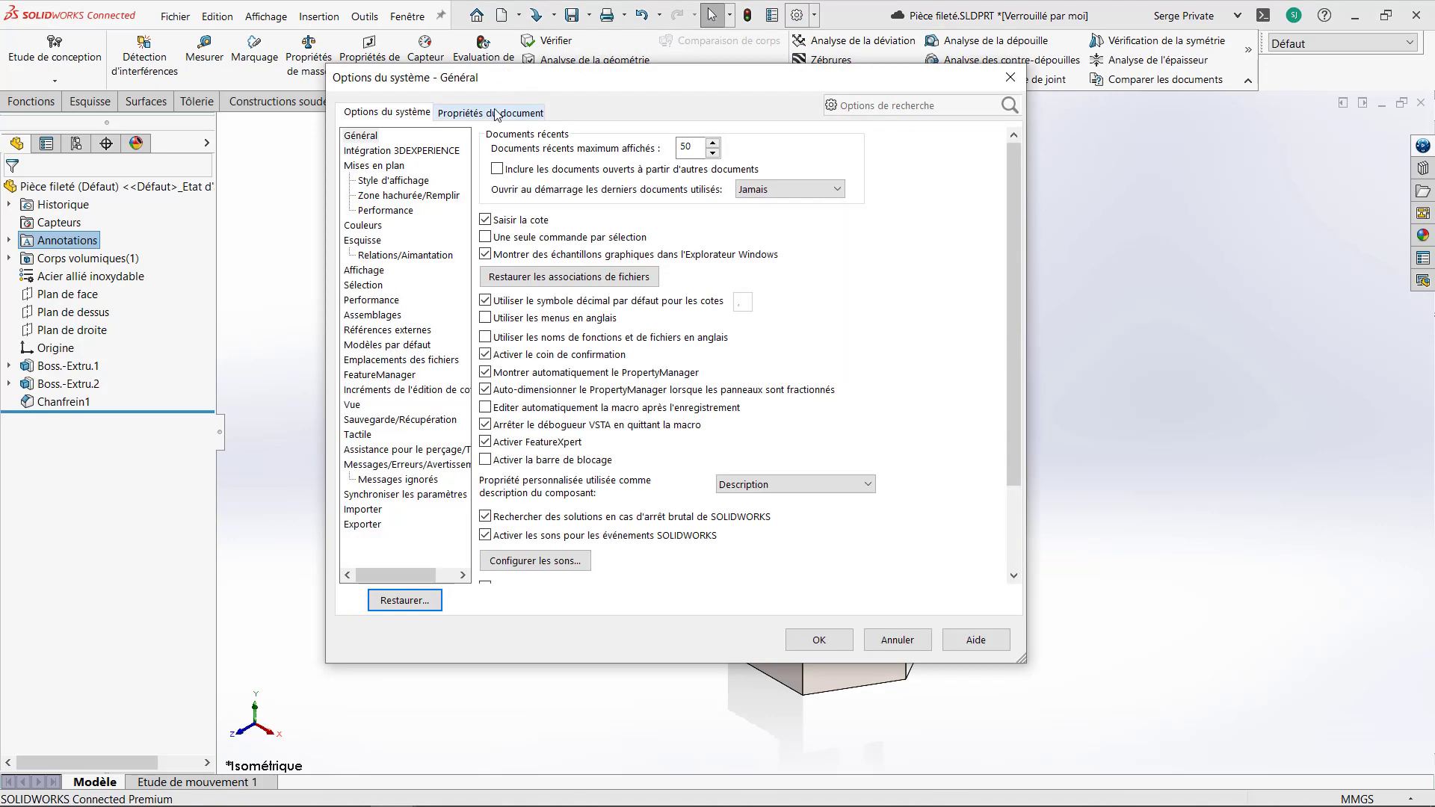
click(495, 114)
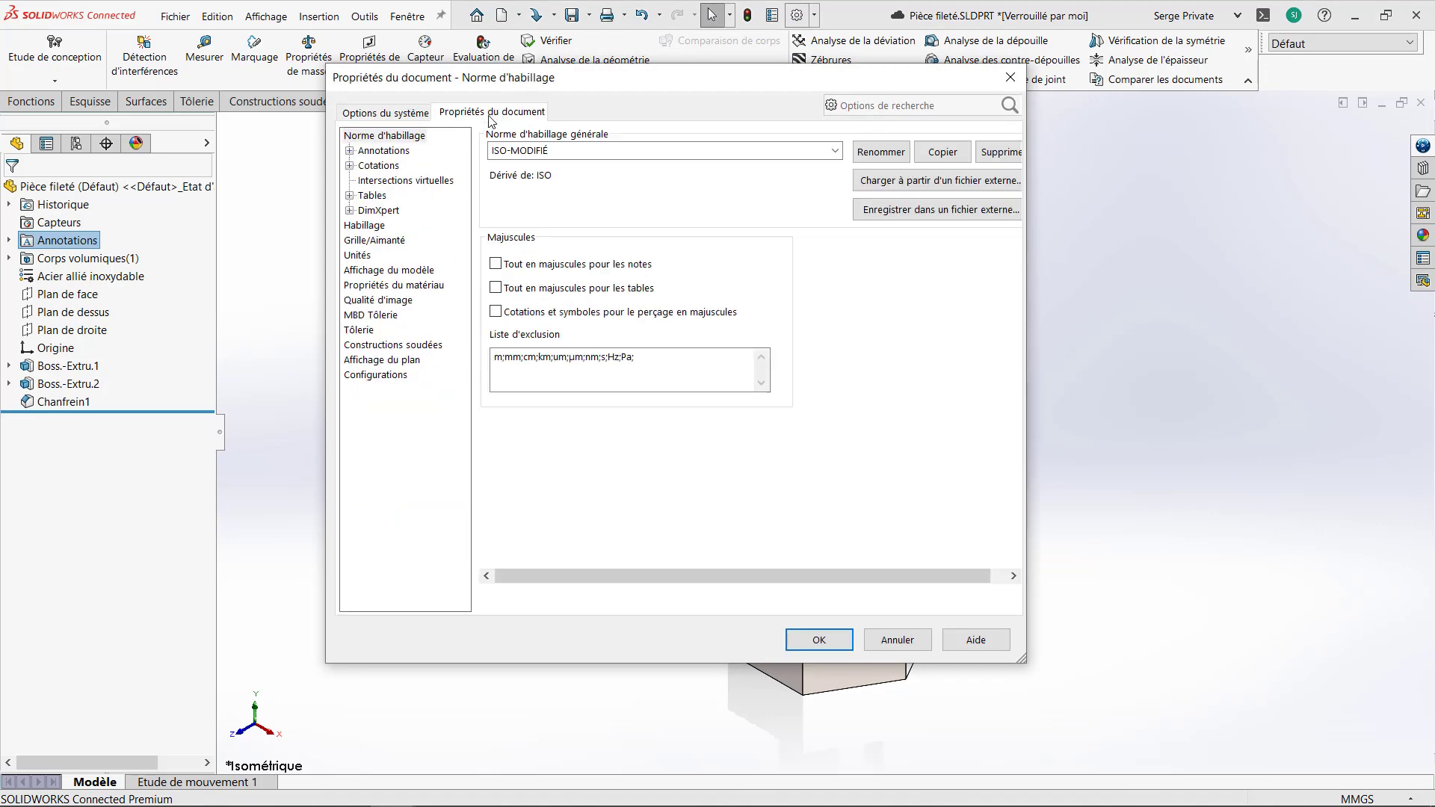
click(374, 226)
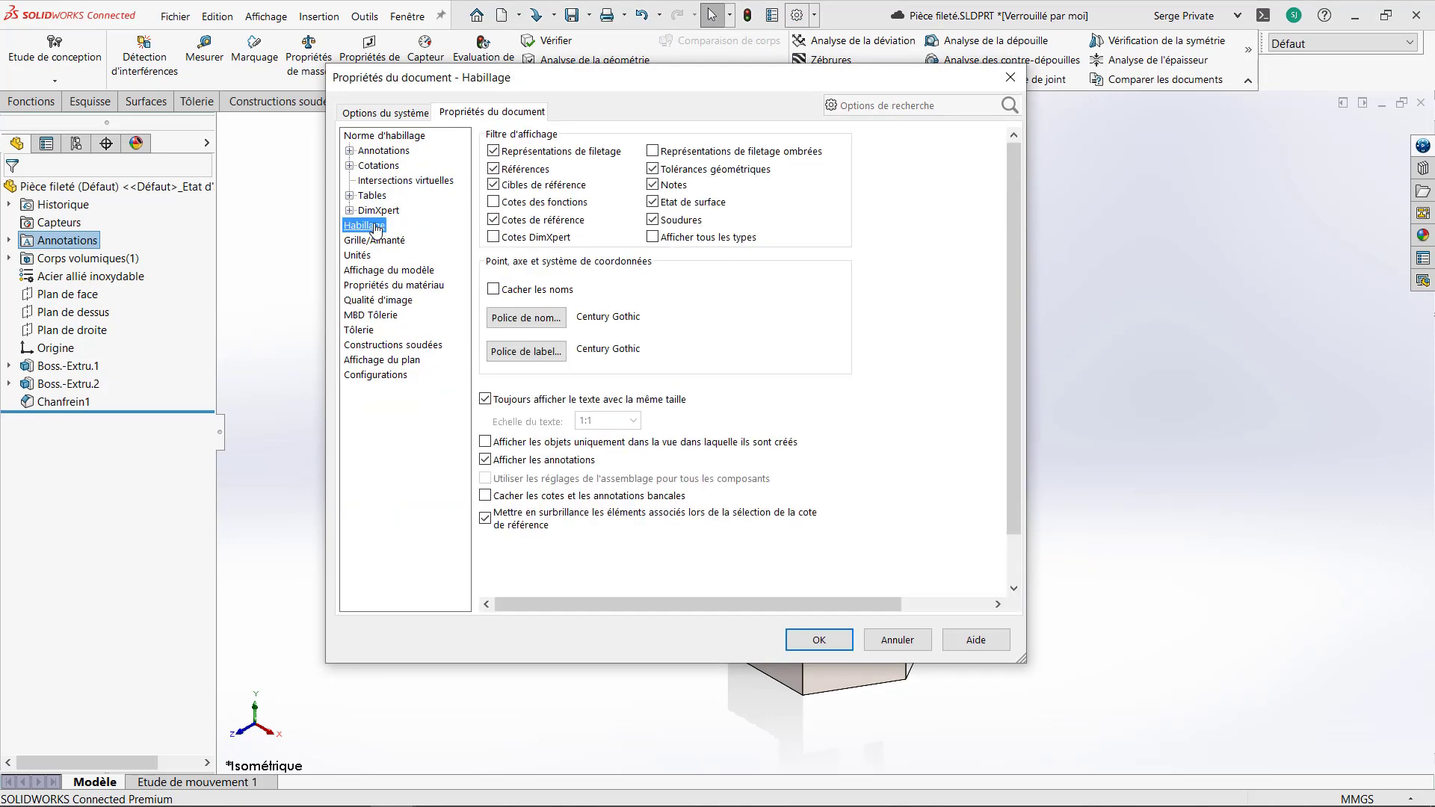
click(653, 151)
click(819, 639)
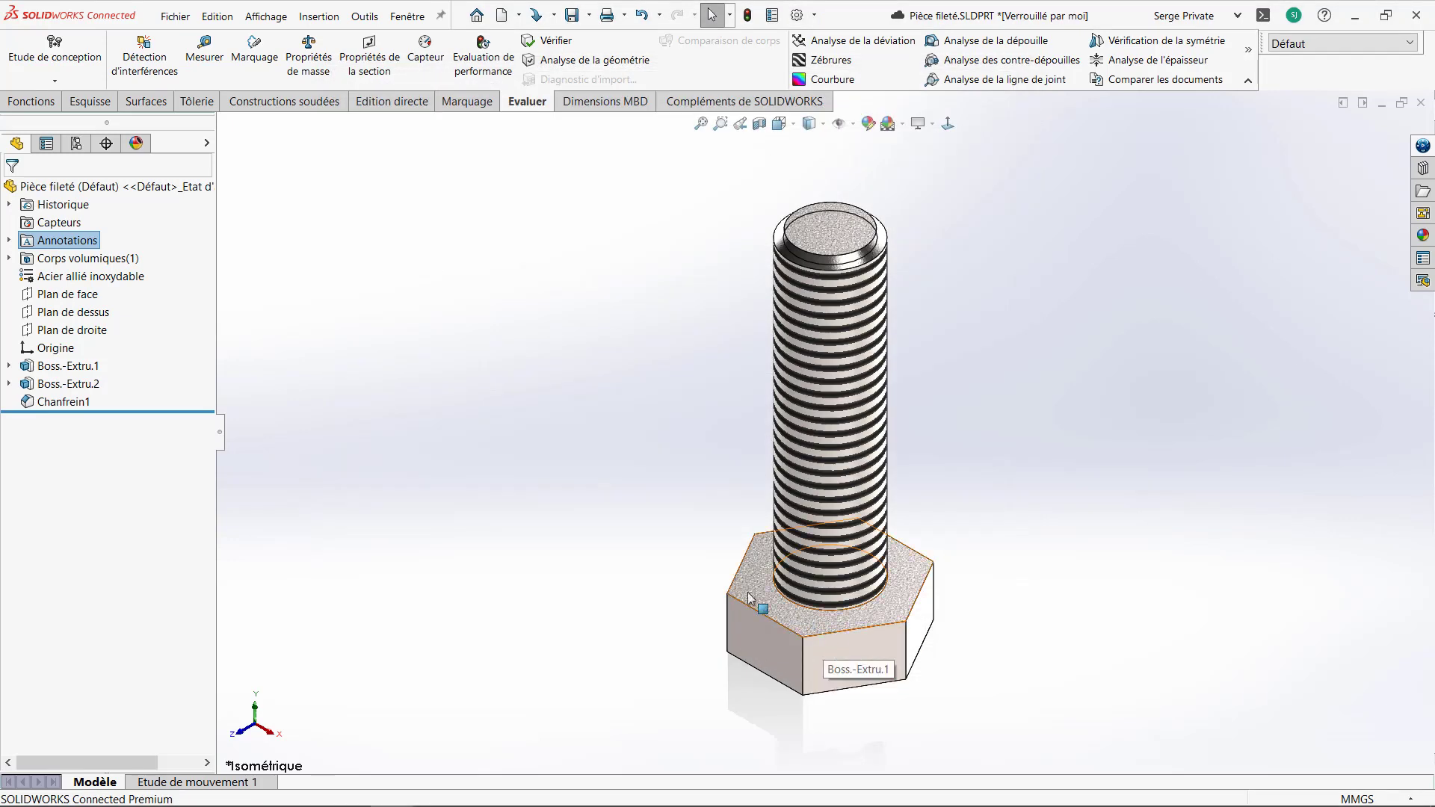
click(566, 525)
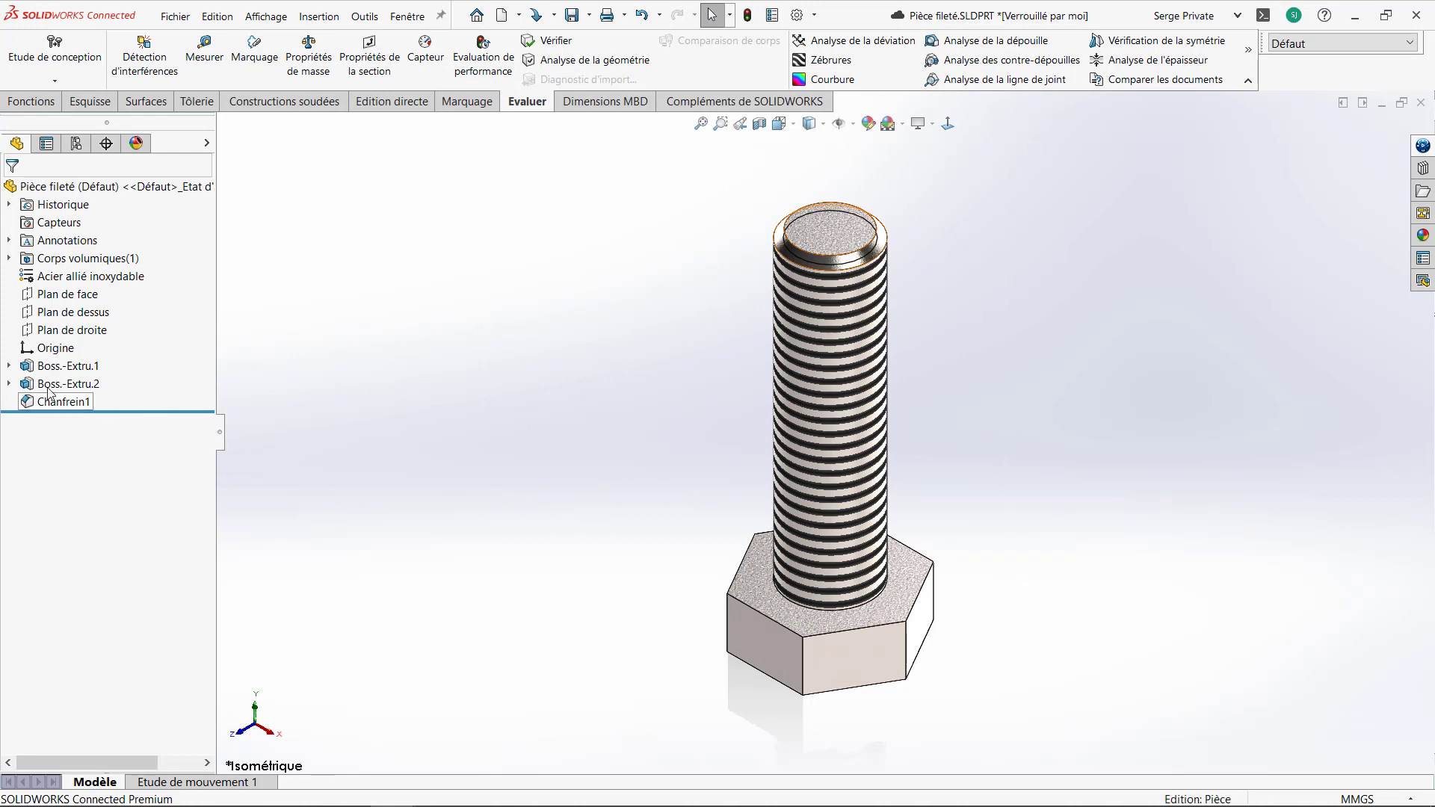
Step: Locate the cosmetic thread feature under the shank extrusion Boss.-Extru.2 in the feature tree
click(9, 384)
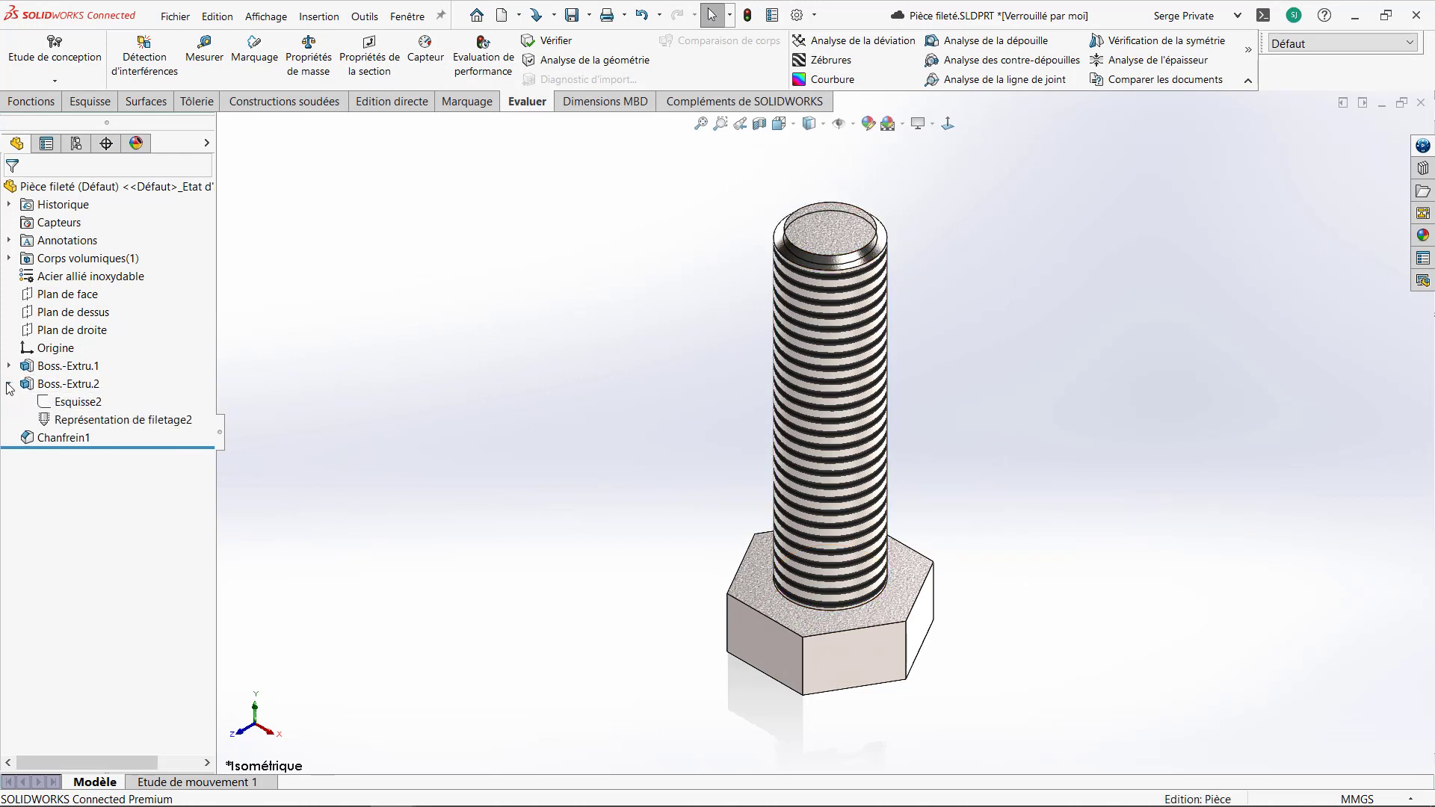
click(91, 424)
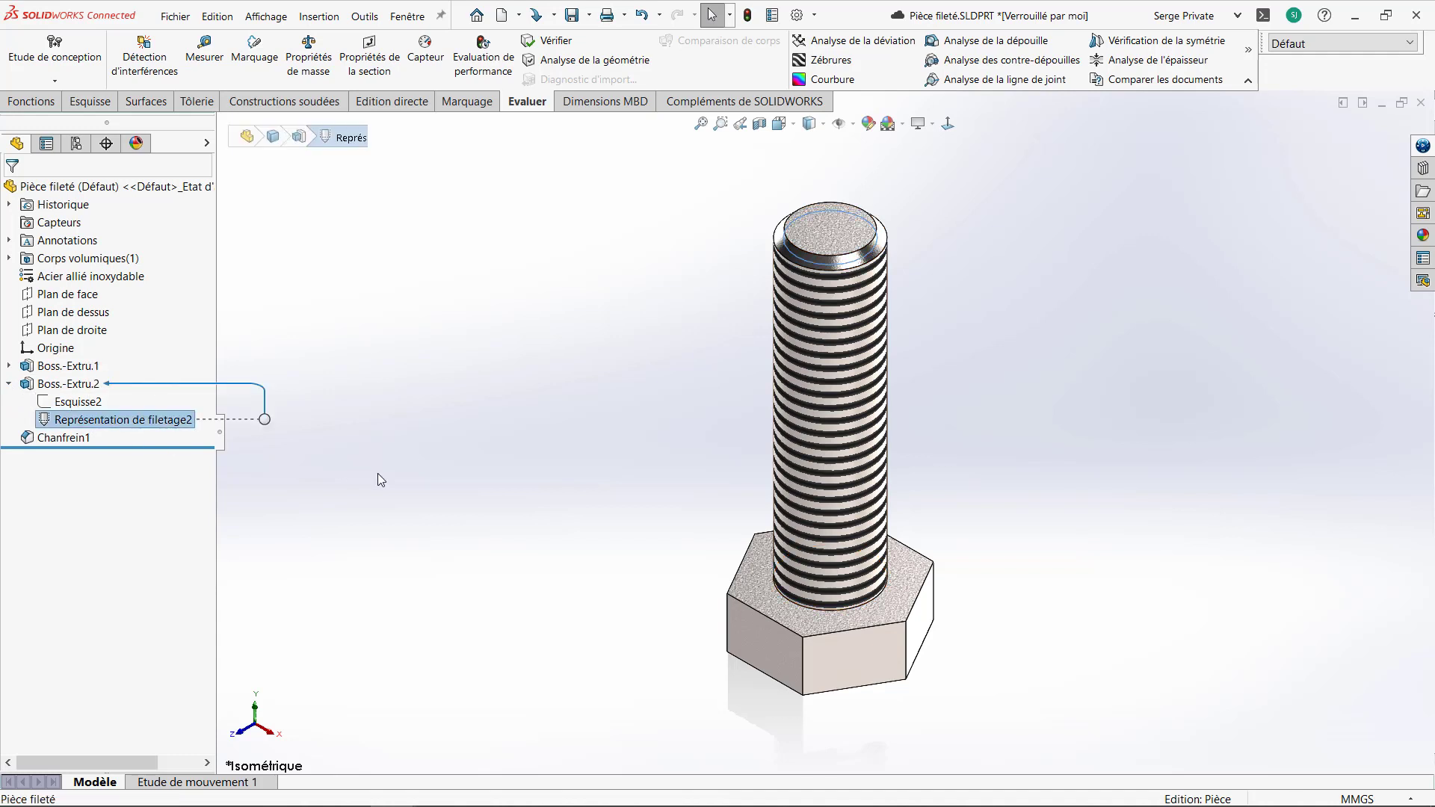
click(378, 473)
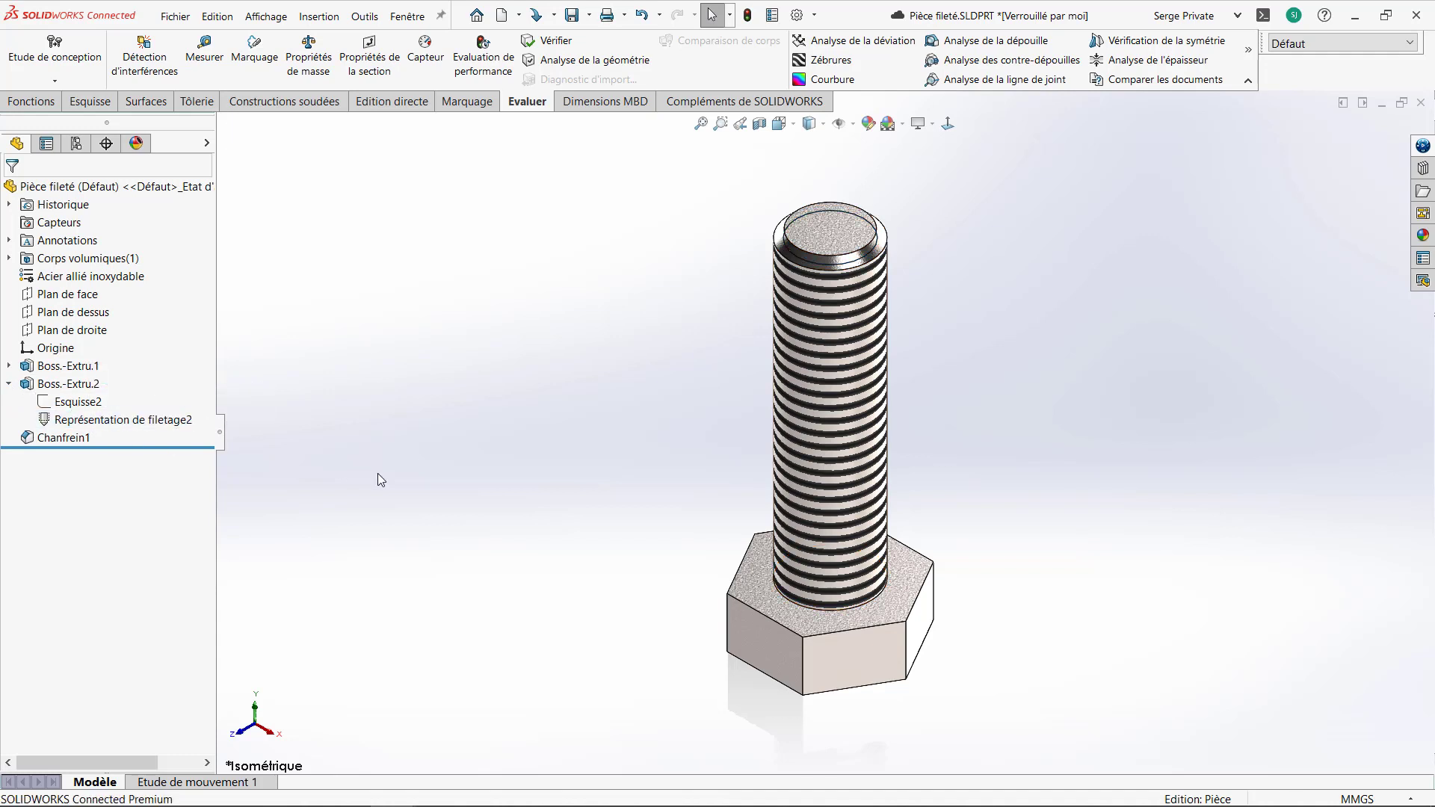
Step: Switch to the Pièce fileté drawing and insert a thread callout for the cosmetic thread in the hexagonal end view
key(ctrl+Tab)
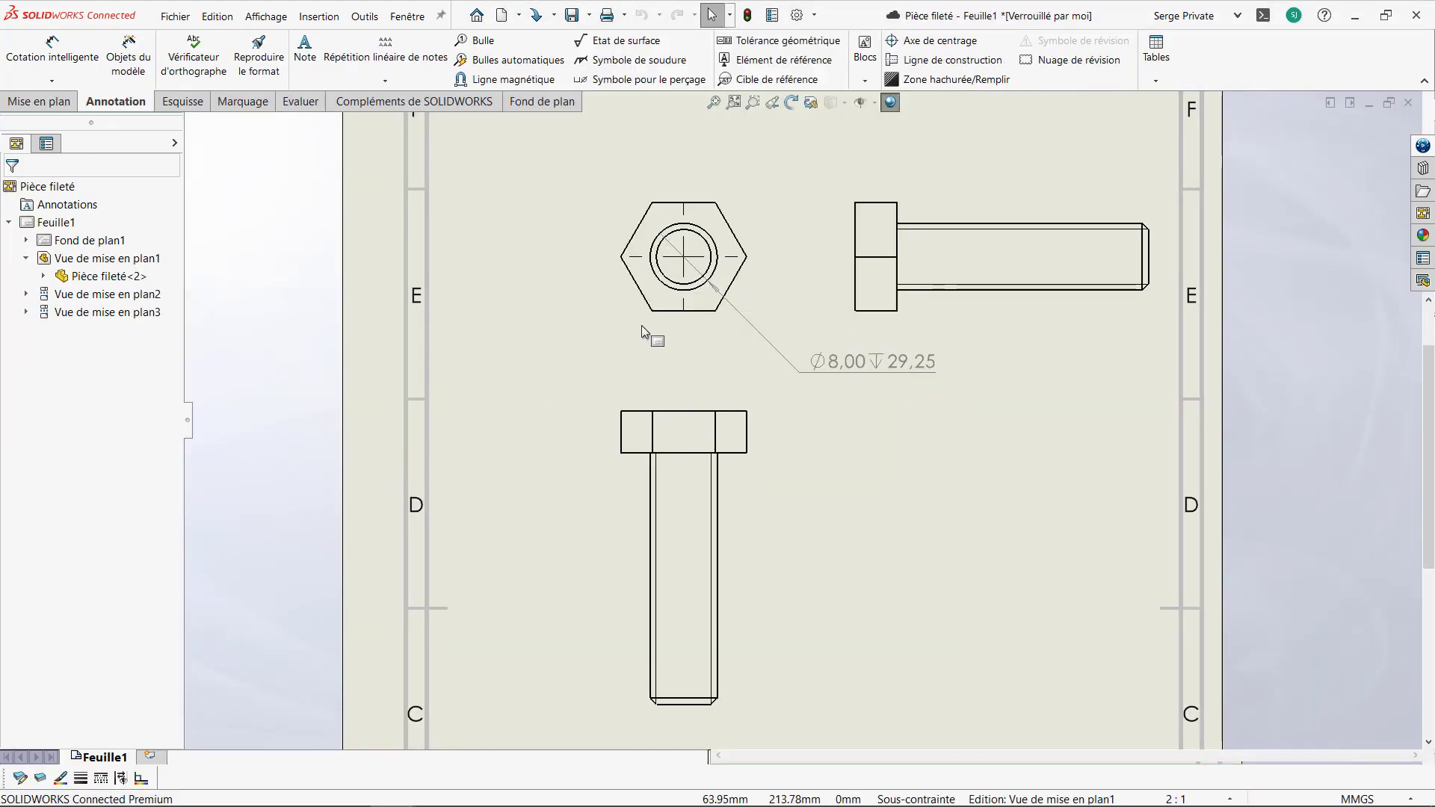
scroll(737, 279, down, 3)
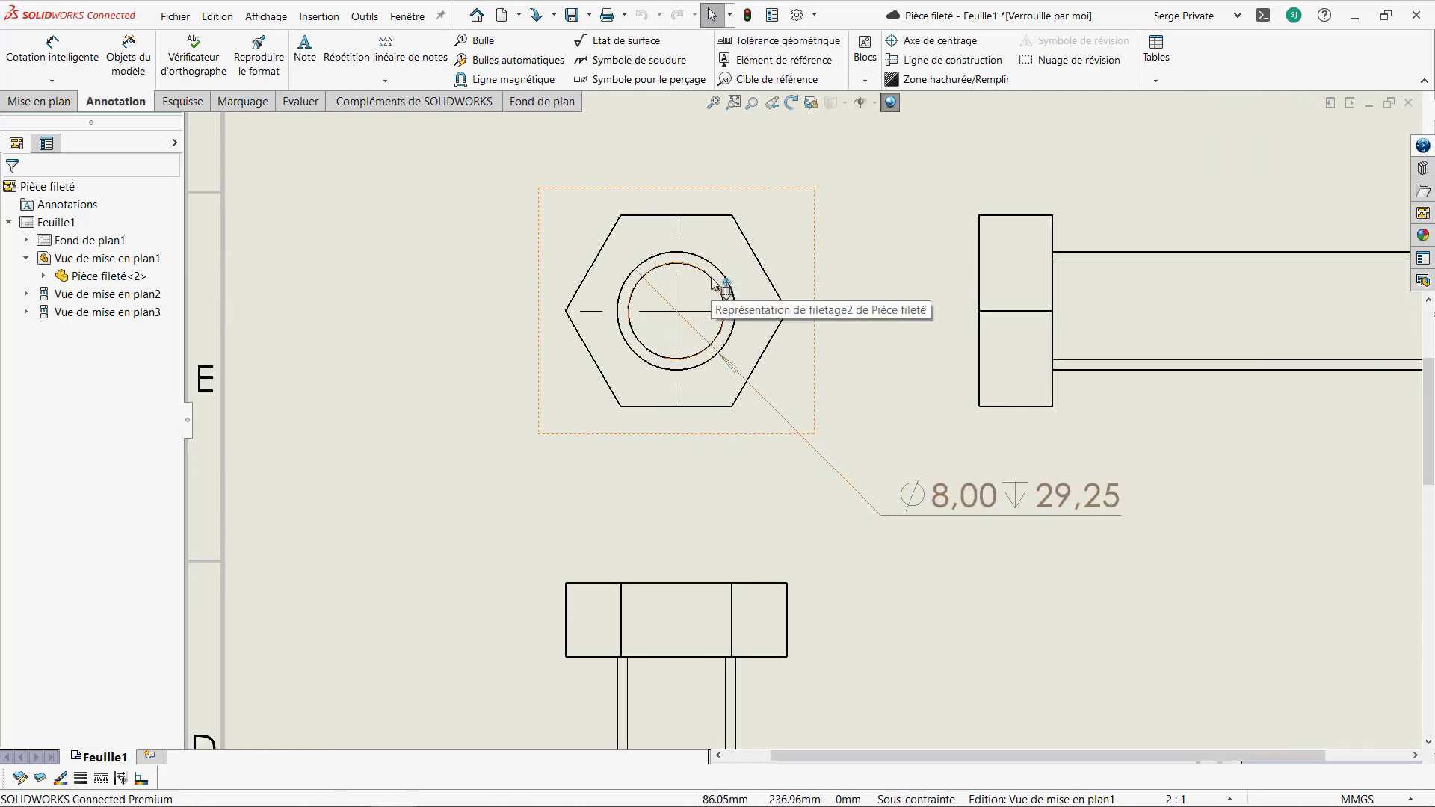
right_click(714, 282)
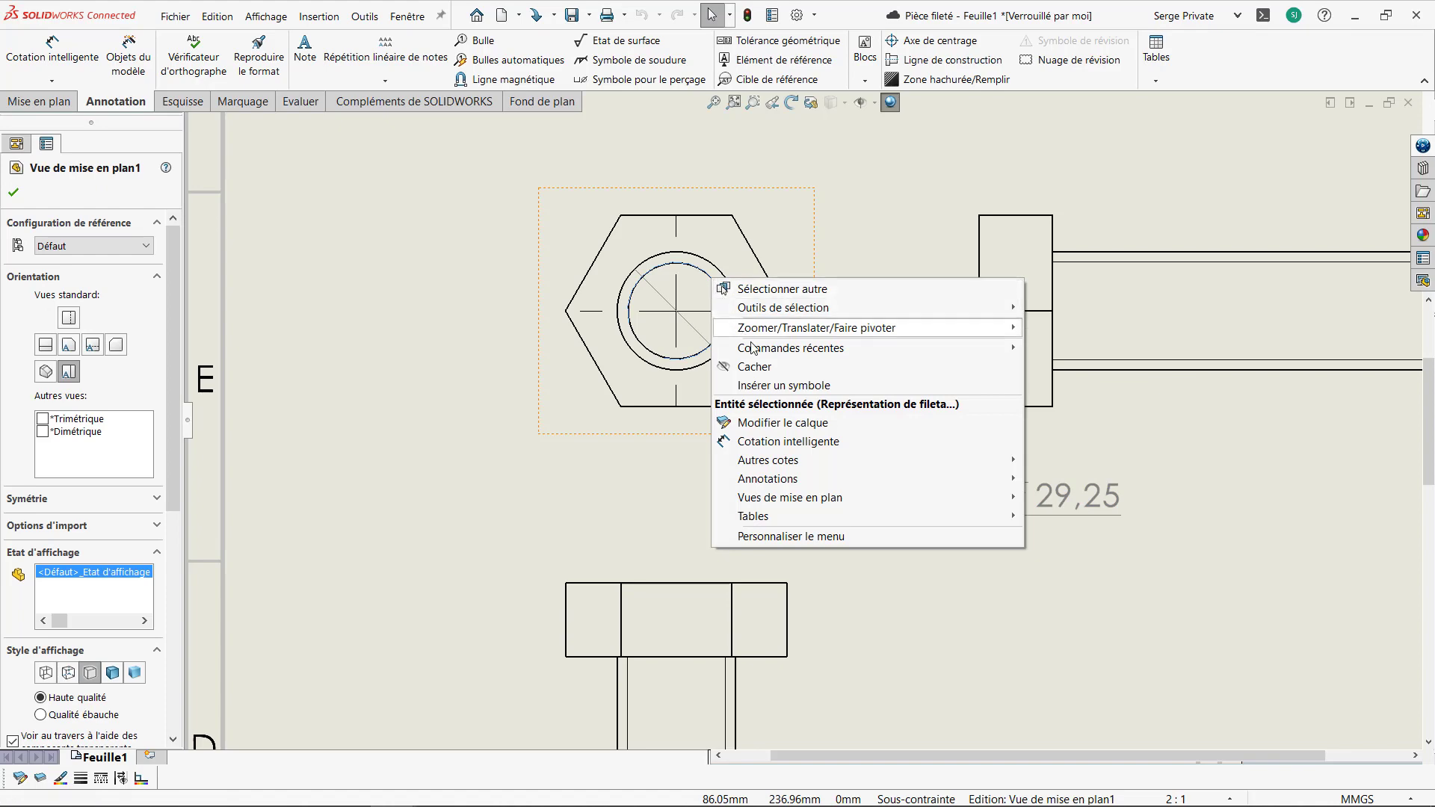
click(779, 385)
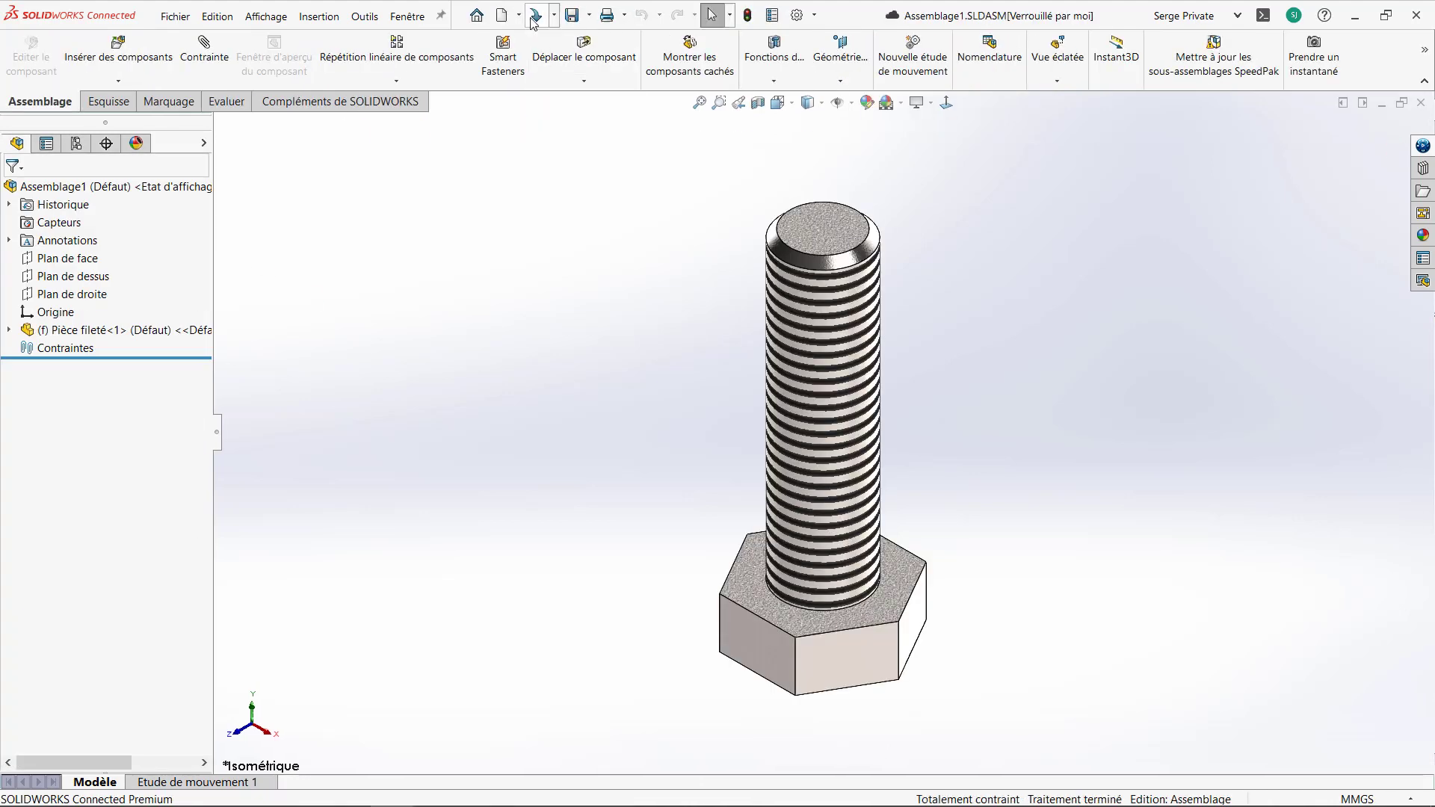
Step: Create a new drawing from the bolt assembly on an A4 (ISO) sheet
click(518, 14)
click(642, 54)
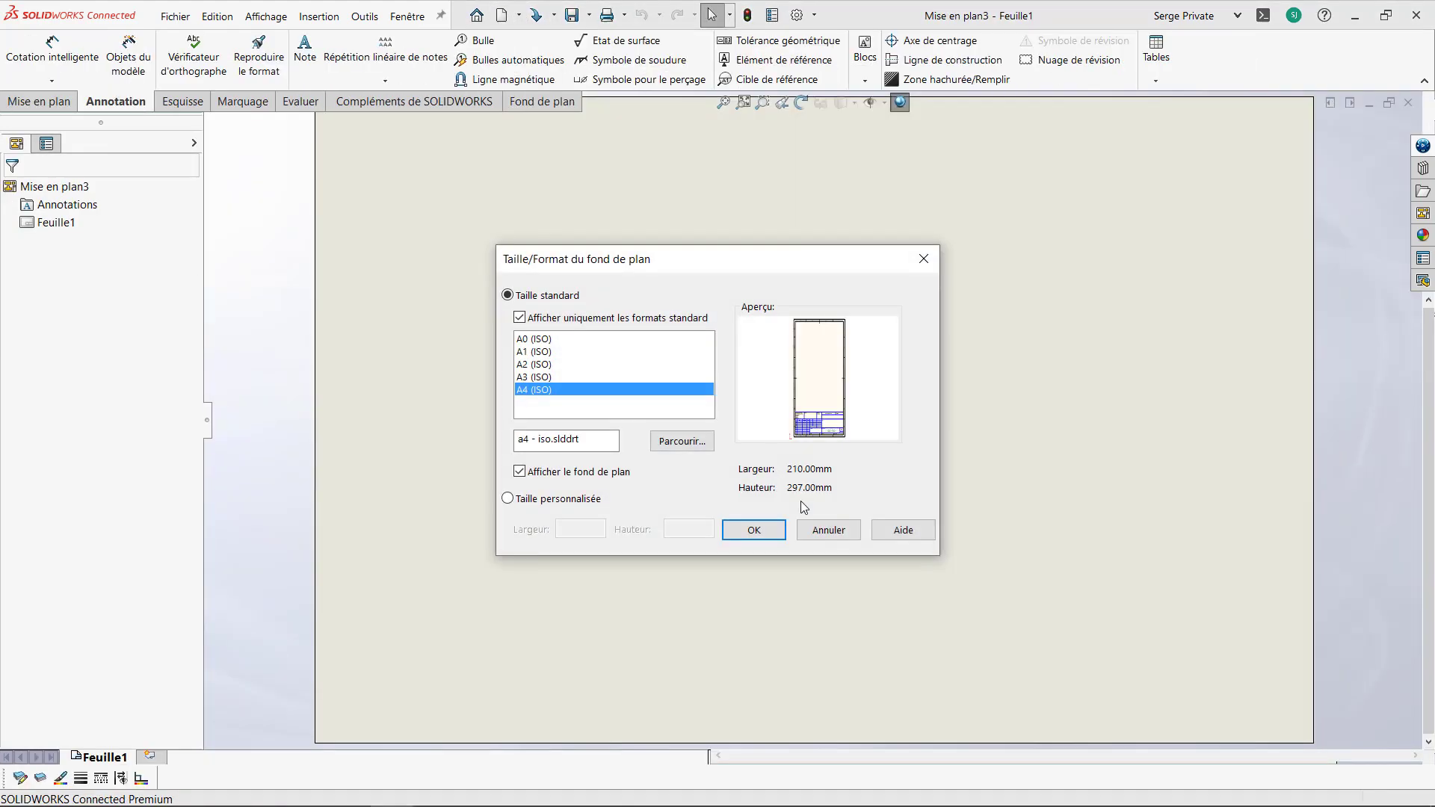
click(754, 530)
Step: Place the hexagonal end view of the assembly on the sheet, with projected side views beside and below it
drag(1218, 353, 723, 241)
click(882, 253)
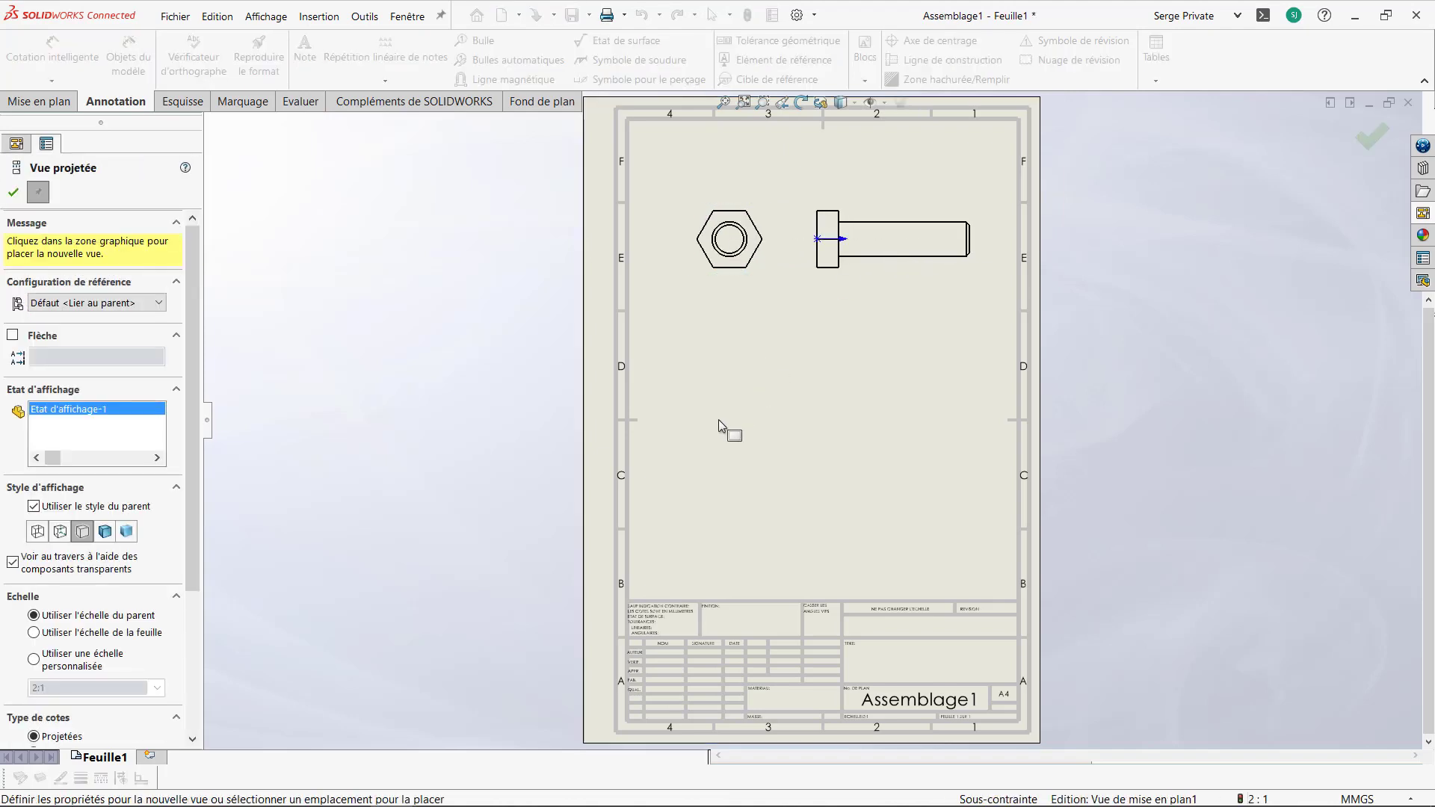
click(731, 381)
key(Escape)
Step: Import only the cosmetic thread annotations into all views with Model Items, excluding dimensions and taking the entire model as source
scroll(730, 323, down, 3)
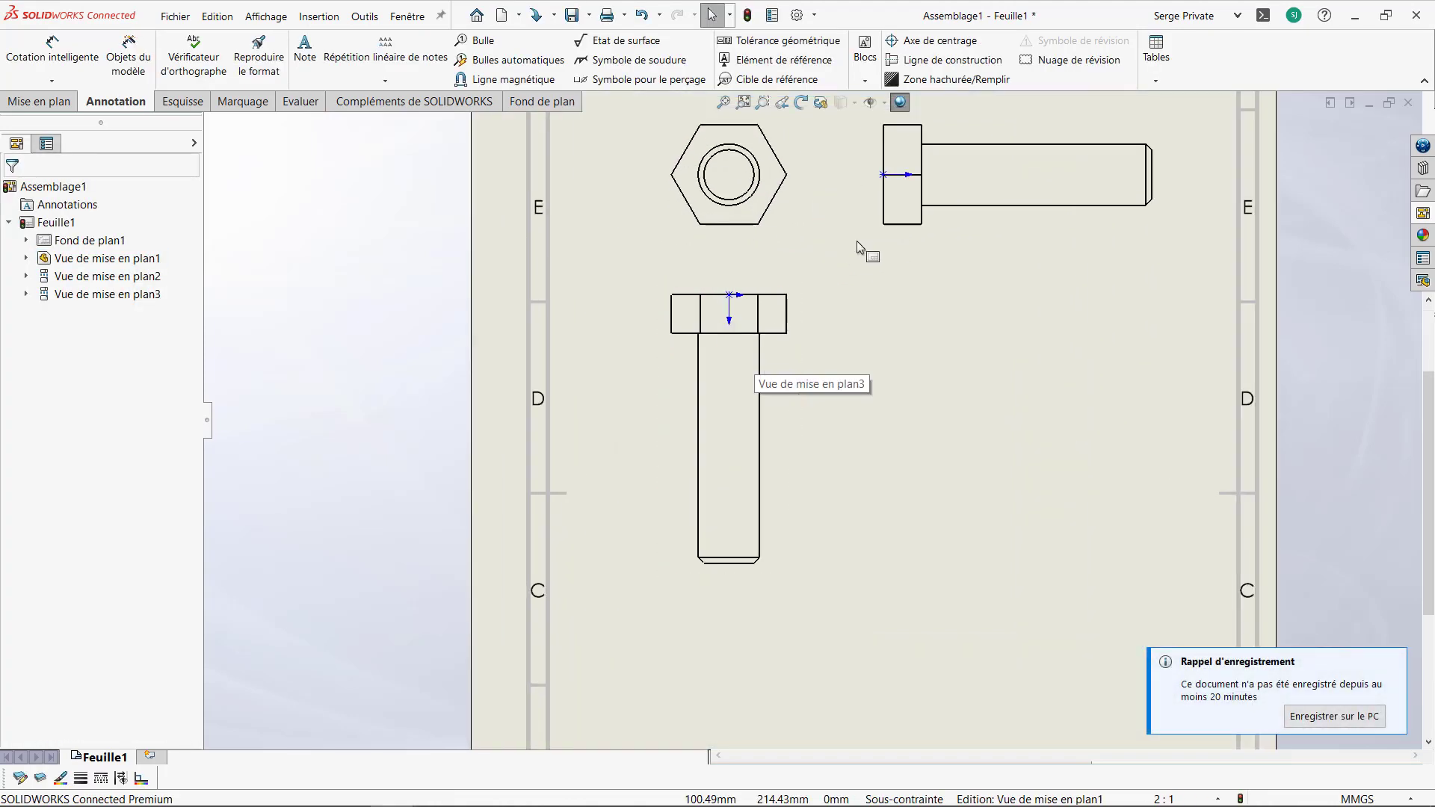
scroll(872, 168, down, 1)
click(129, 54)
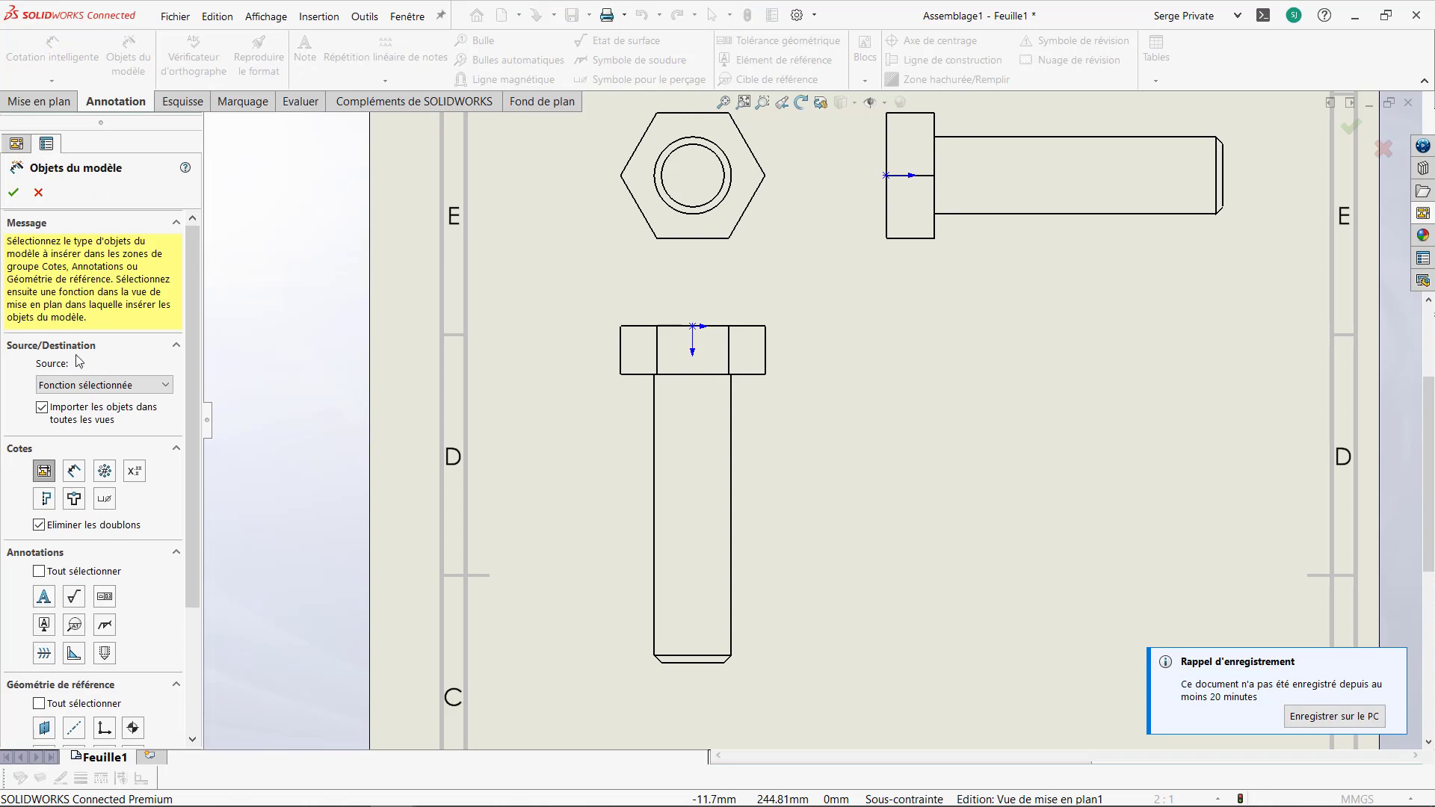
scroll(119, 486, down, 3)
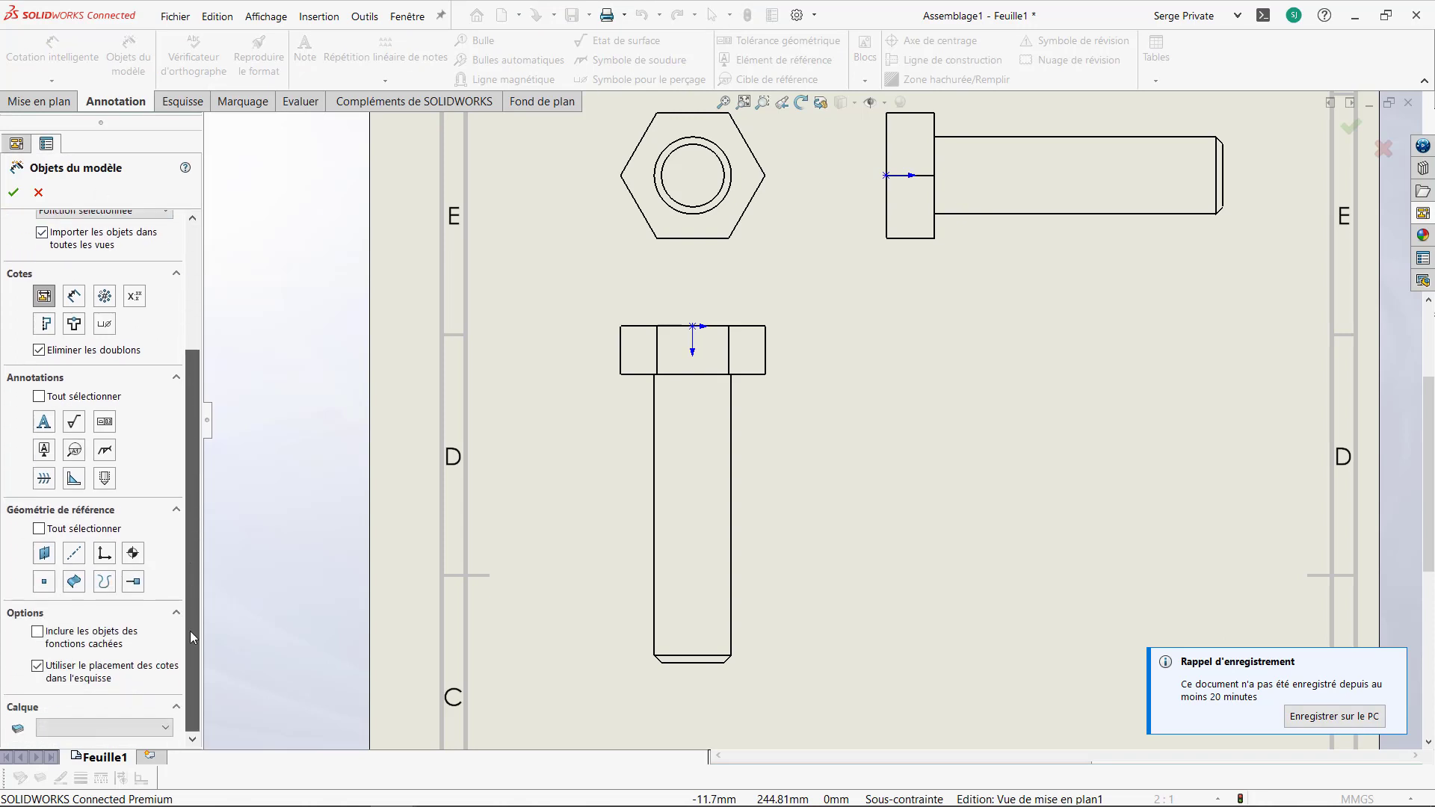
click(105, 478)
scroll(192, 422, up, 3)
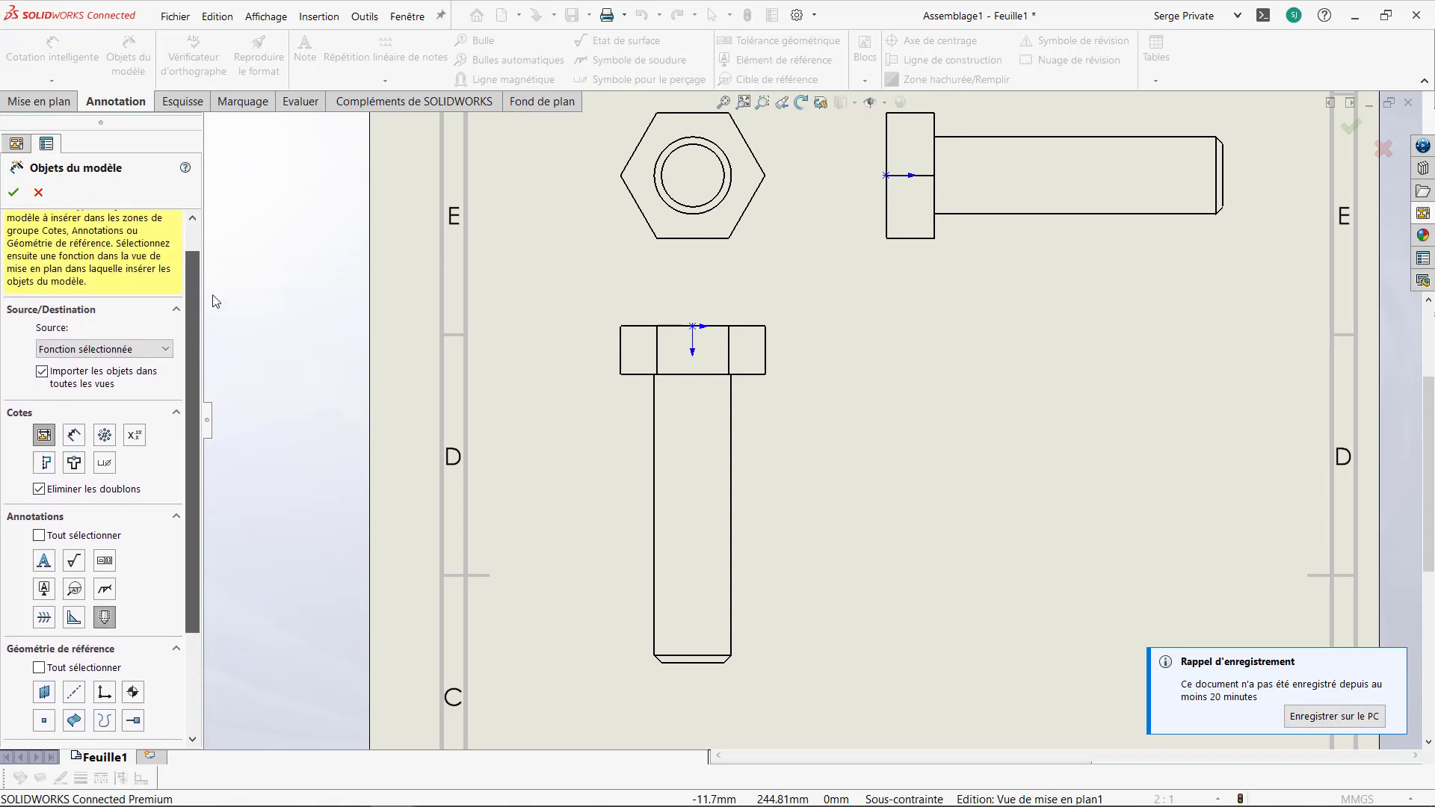
click(44, 438)
click(14, 192)
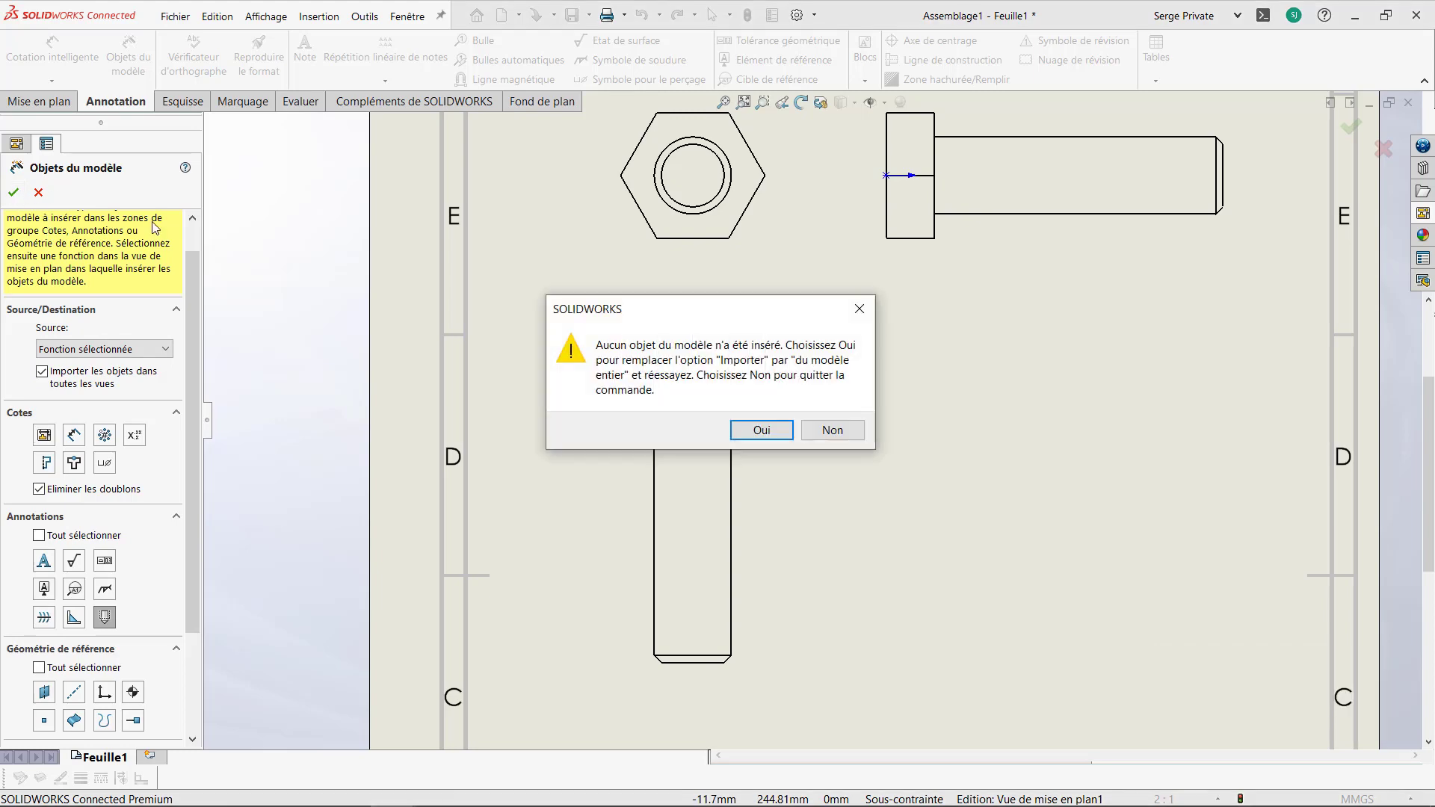
click(757, 427)
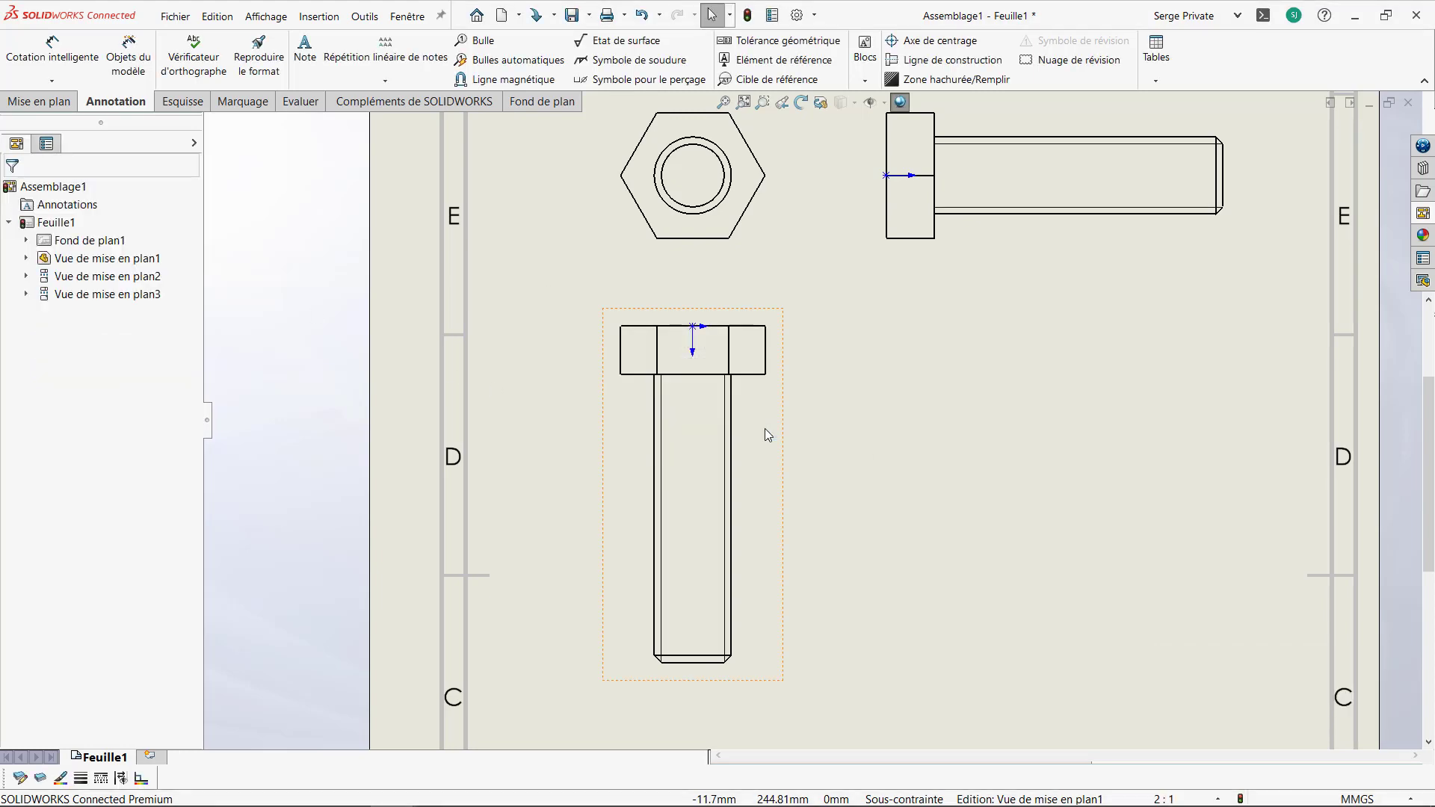
Step: Insert a thread callout for the cosmetic thread in the assembly drawing's hexagonal end view
right_click(715, 200)
click(792, 306)
scroll(814, 318, up, 4)
scroll(896, 314, down, 2)
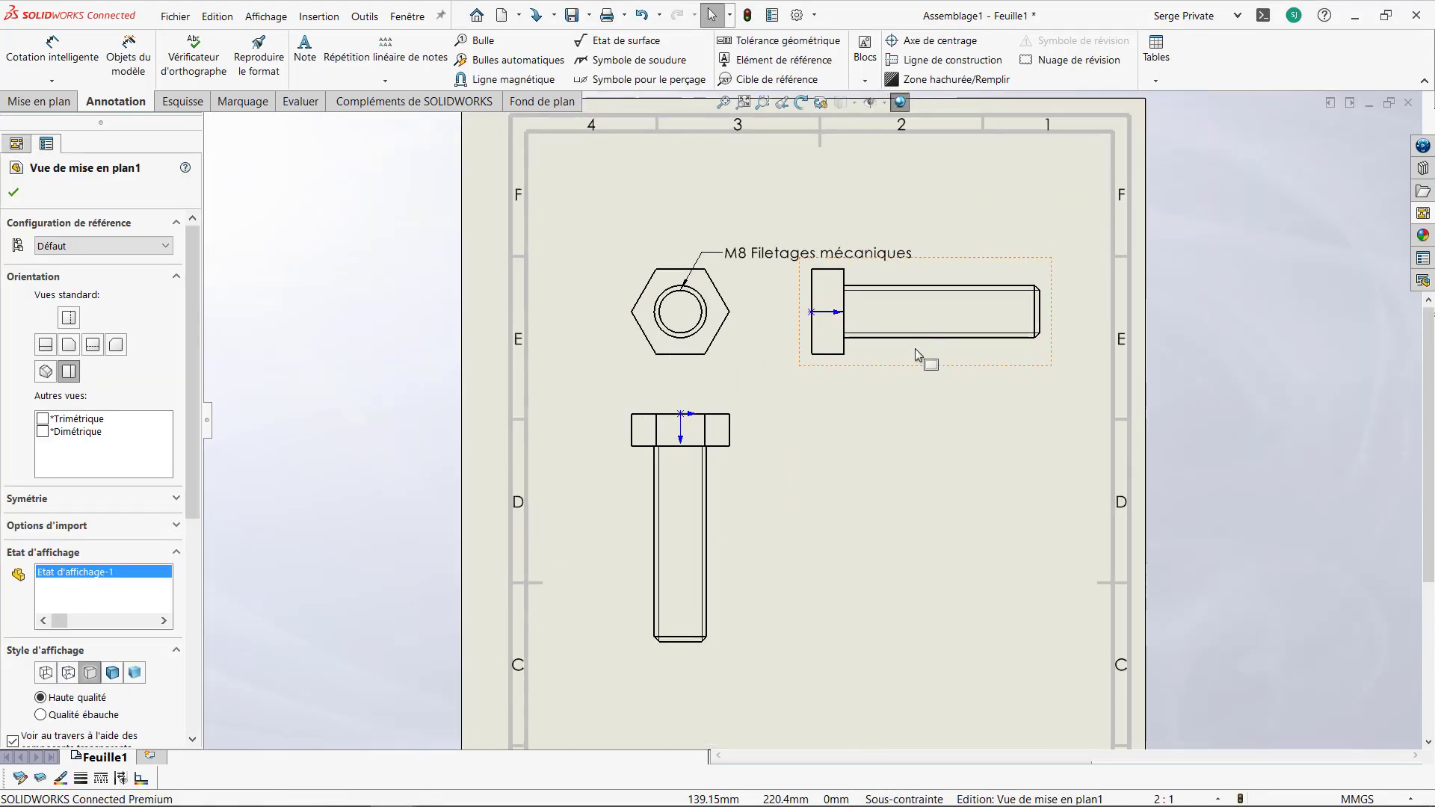
Step: Switch back to the Pièce fileté.SLDPRT part document
key(ctrl+Tab)
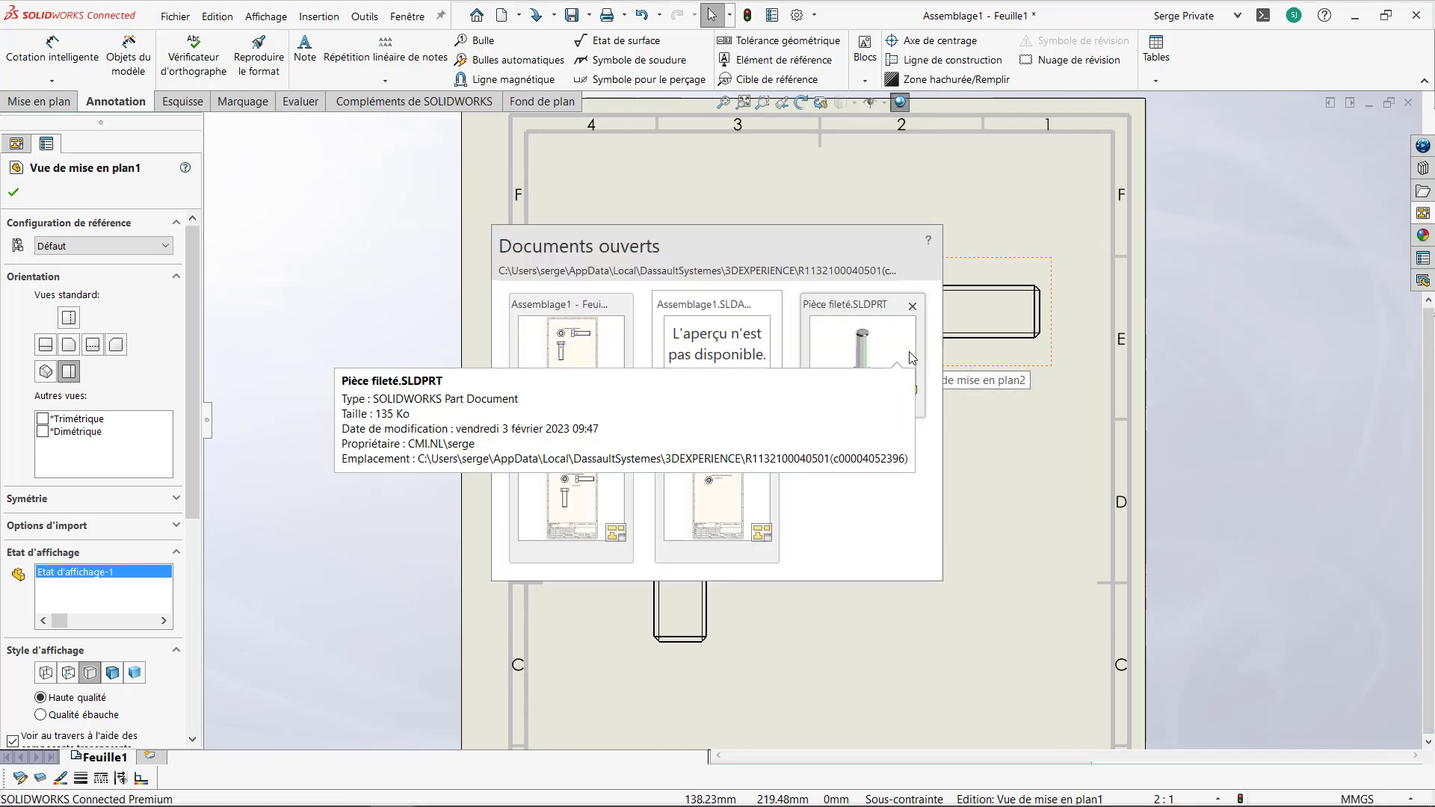
click(909, 353)
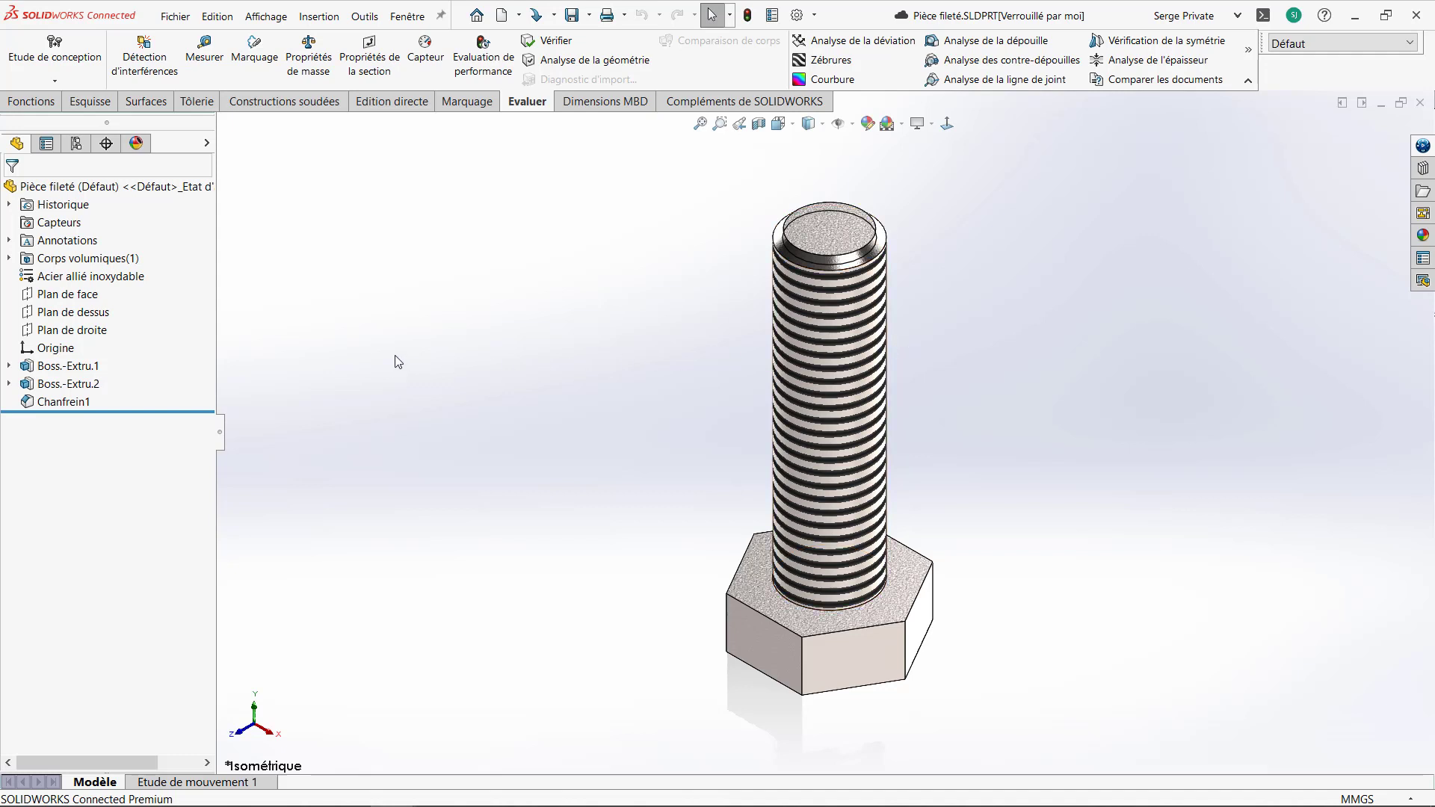
Step: Activate the Balayage configuration of the bolt part
click(77, 143)
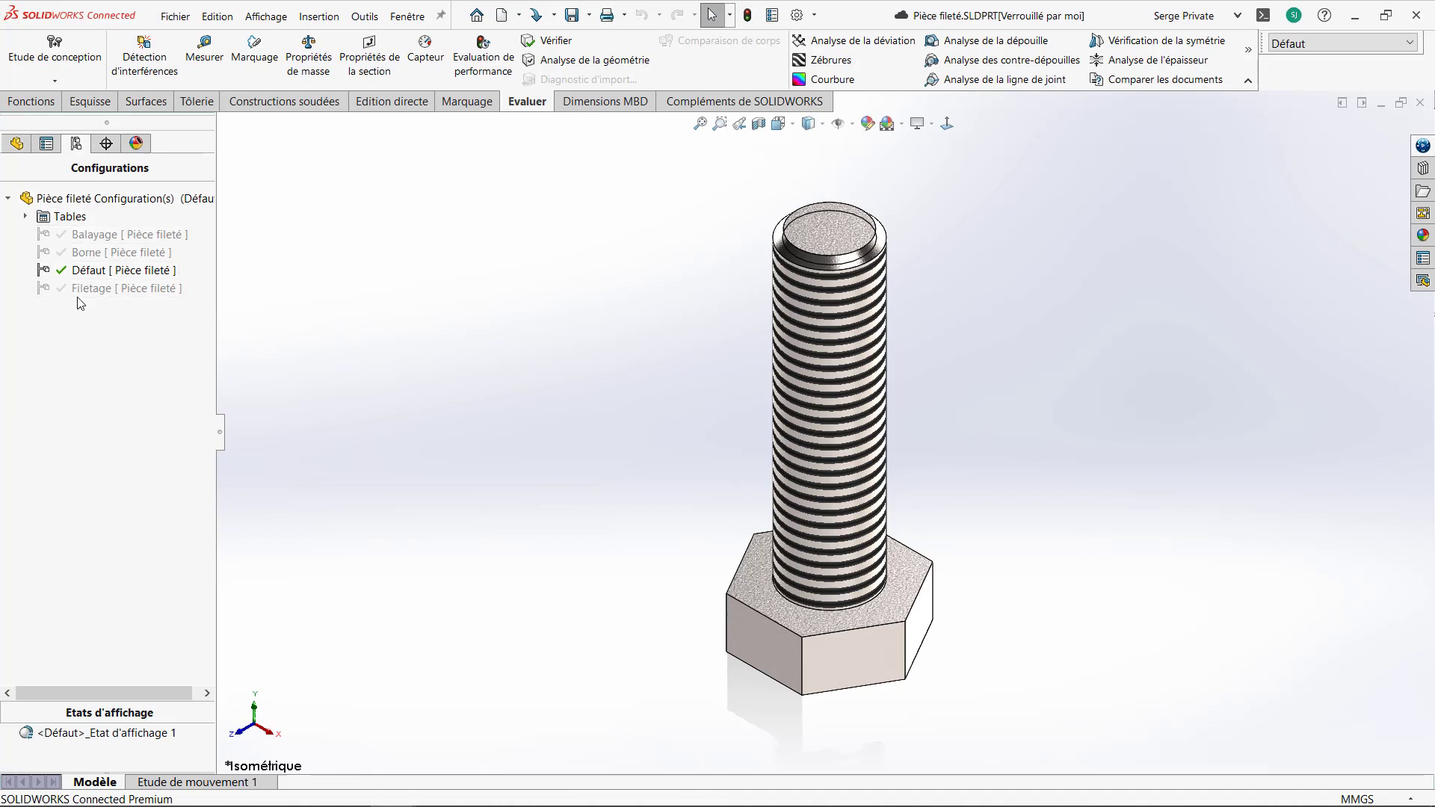
click(93, 236)
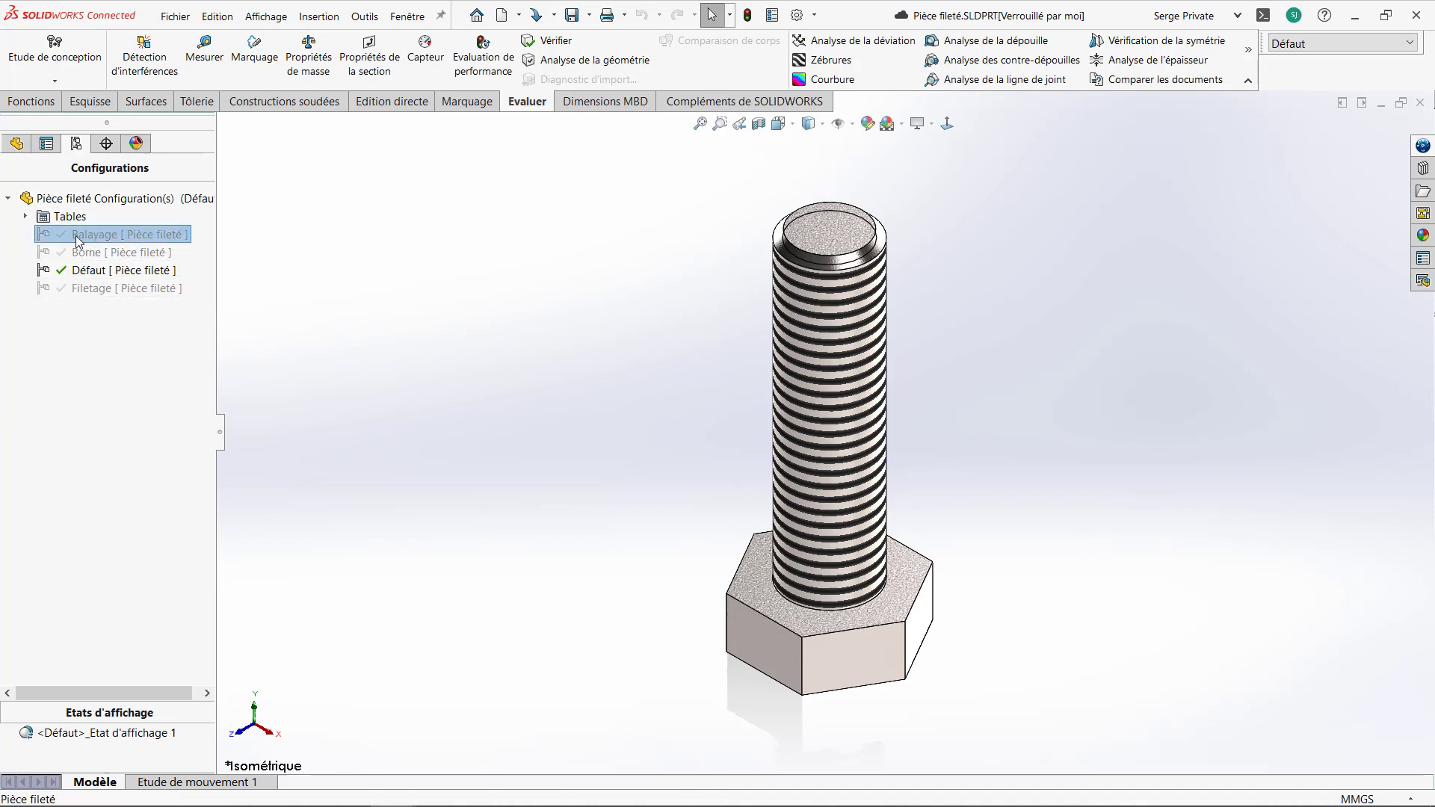
double_click(60, 236)
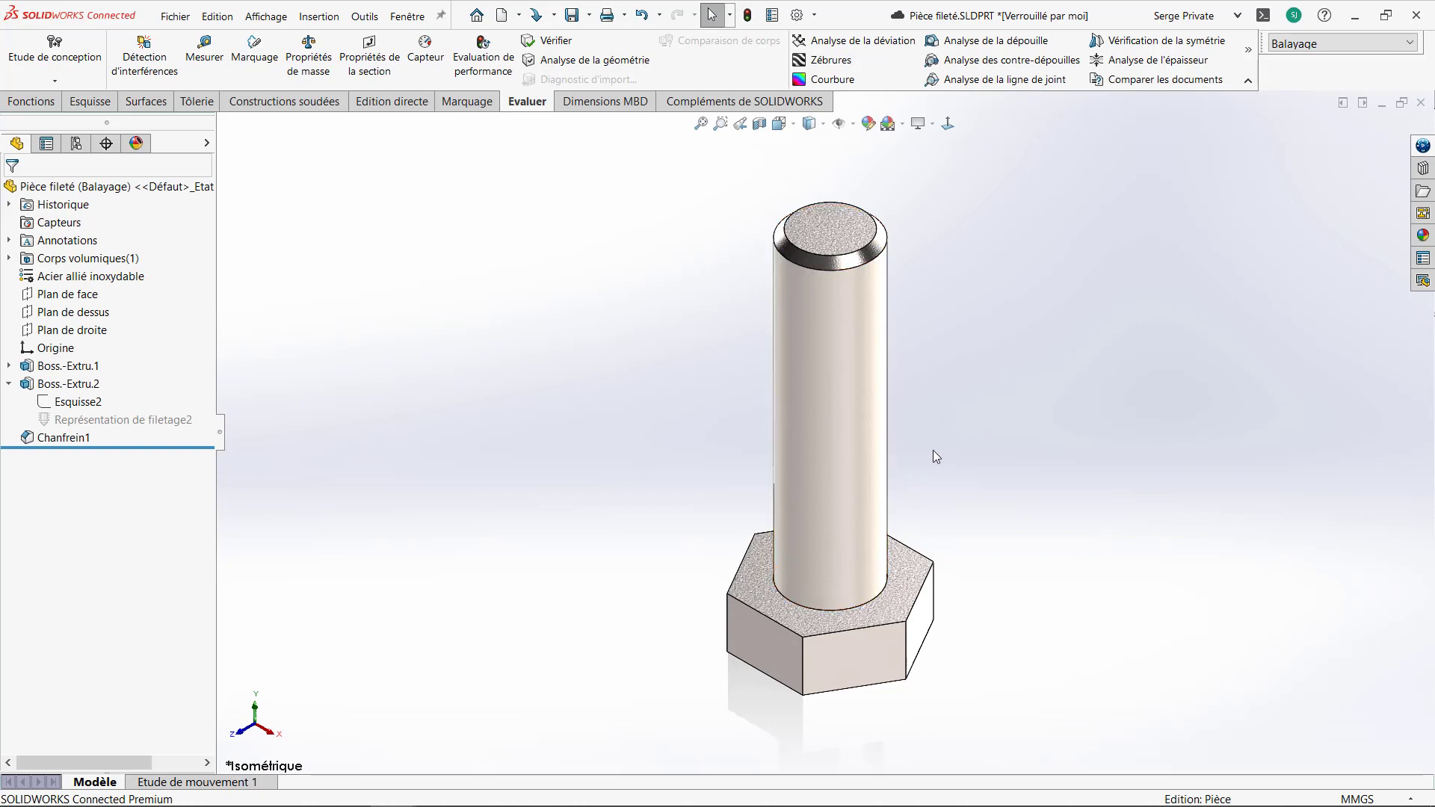
Step: Start a Helix/Spiral on the shank's end face, converting the shank's 8 mm circular edge into its base circle sketch
click(52, 112)
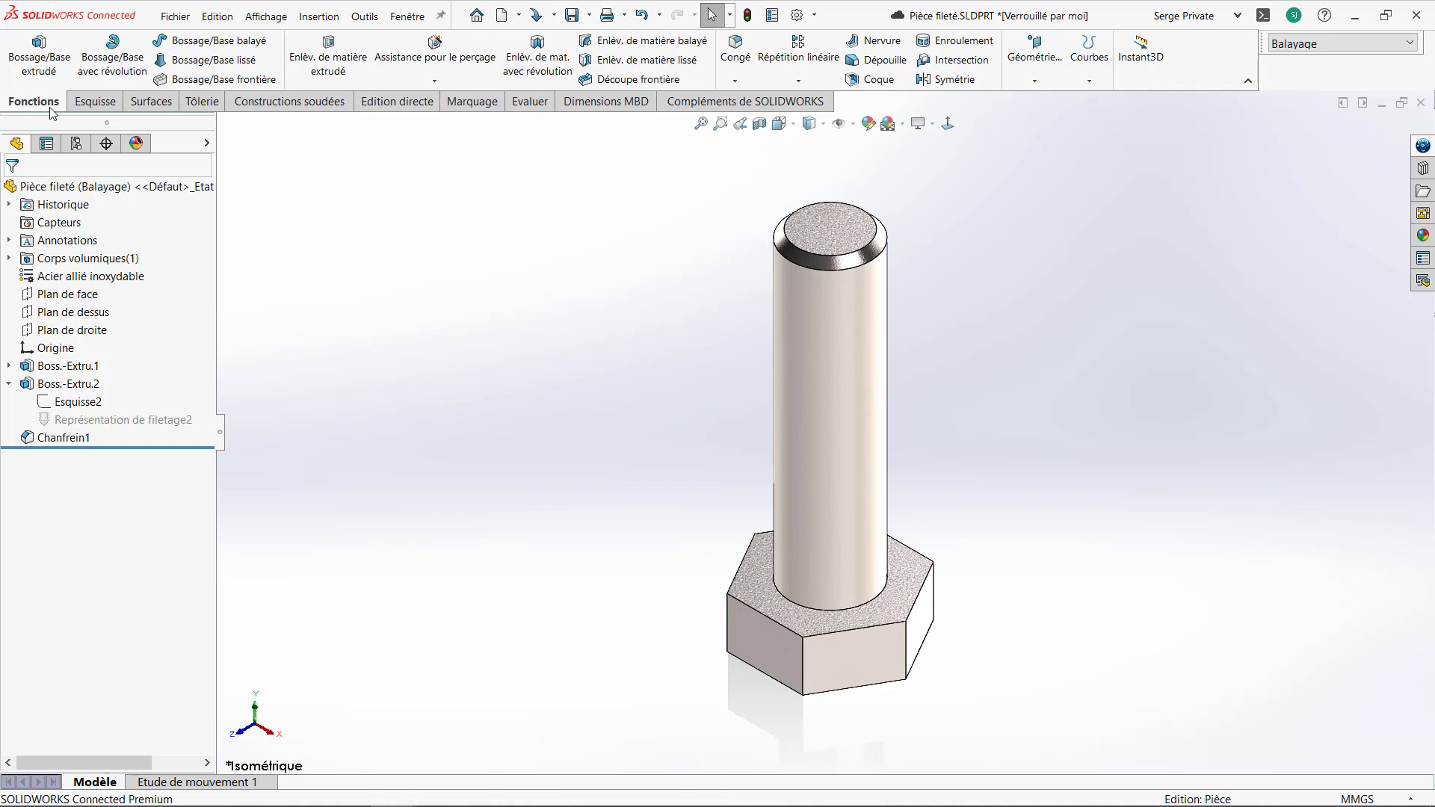
click(1103, 69)
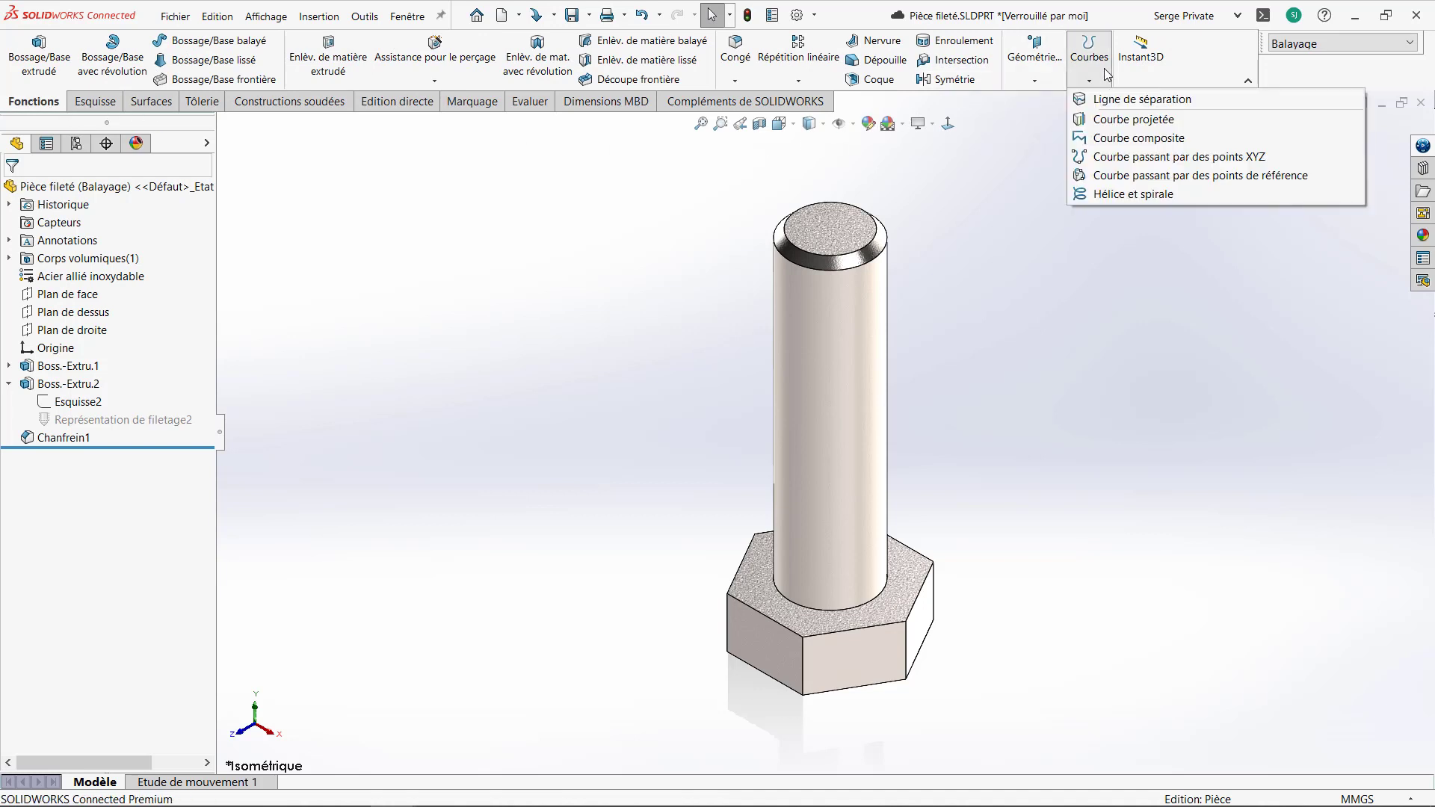
click(1112, 196)
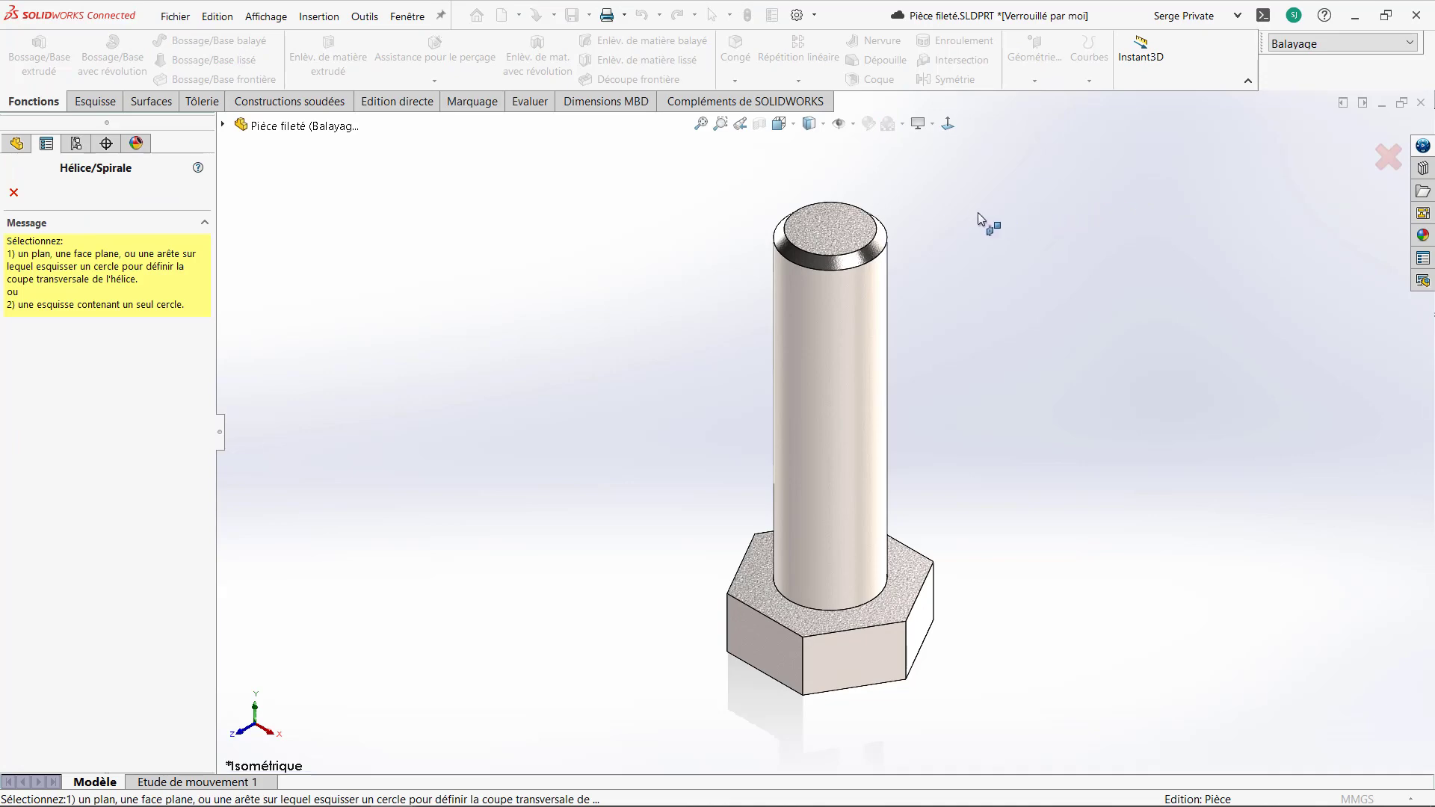
click(852, 228)
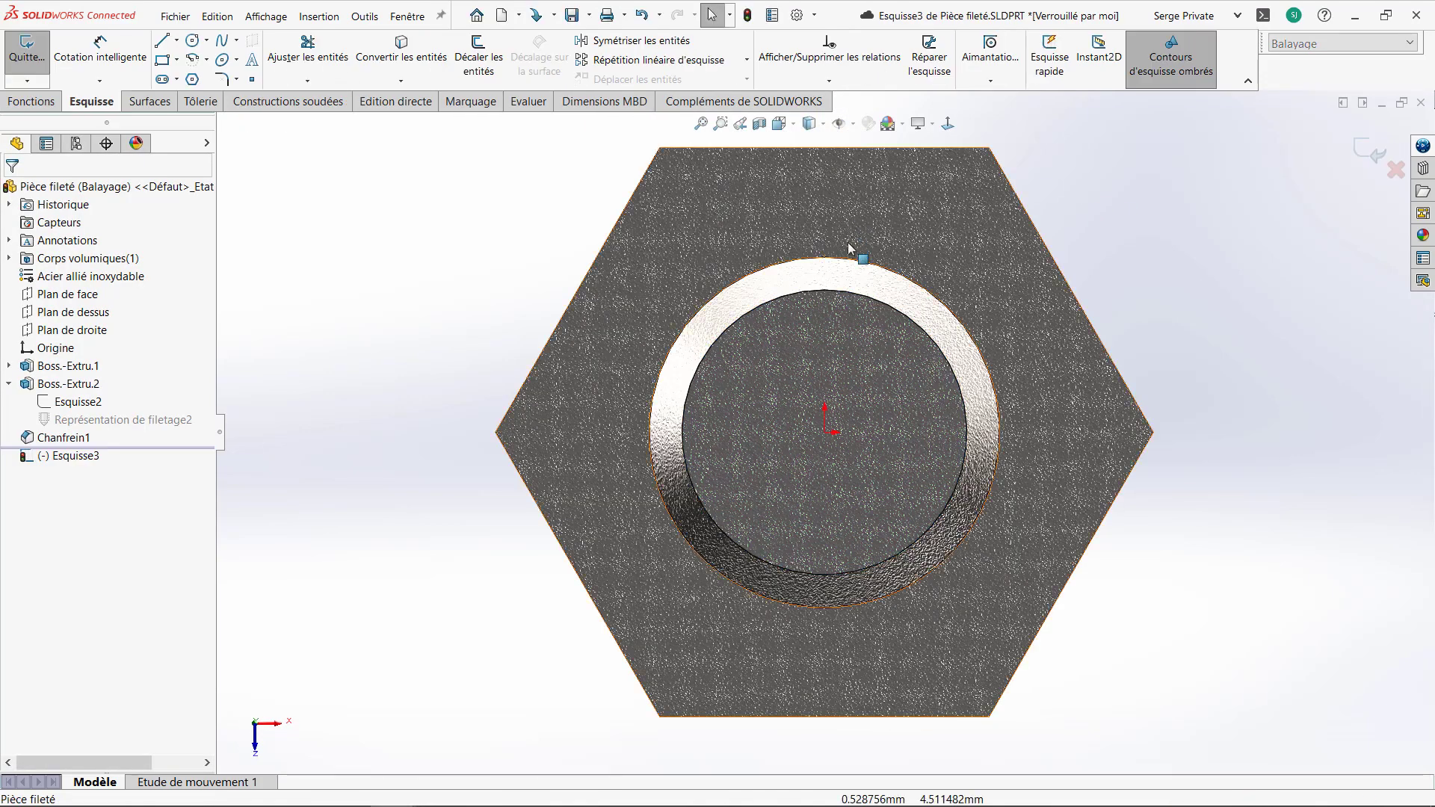
click(850, 263)
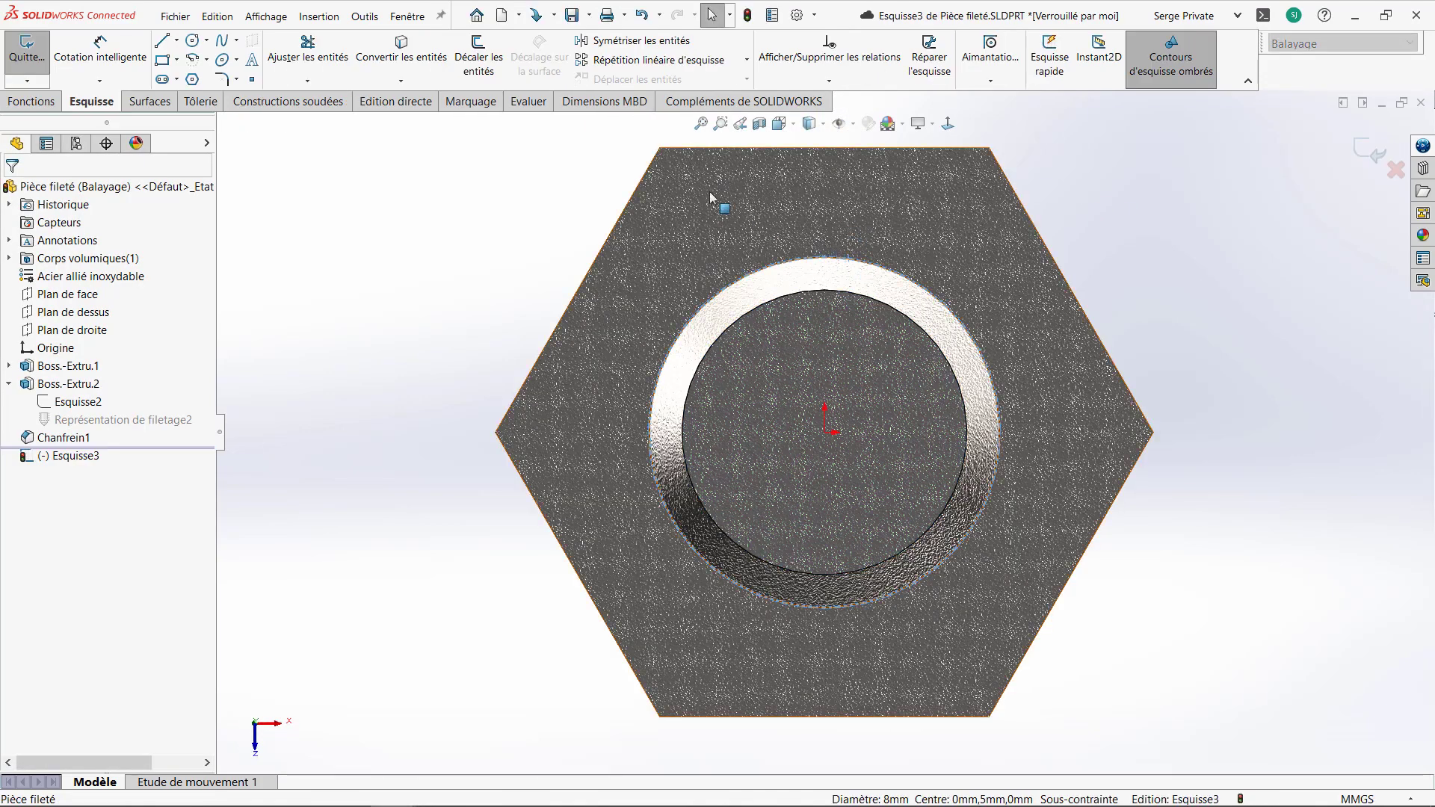
click(383, 57)
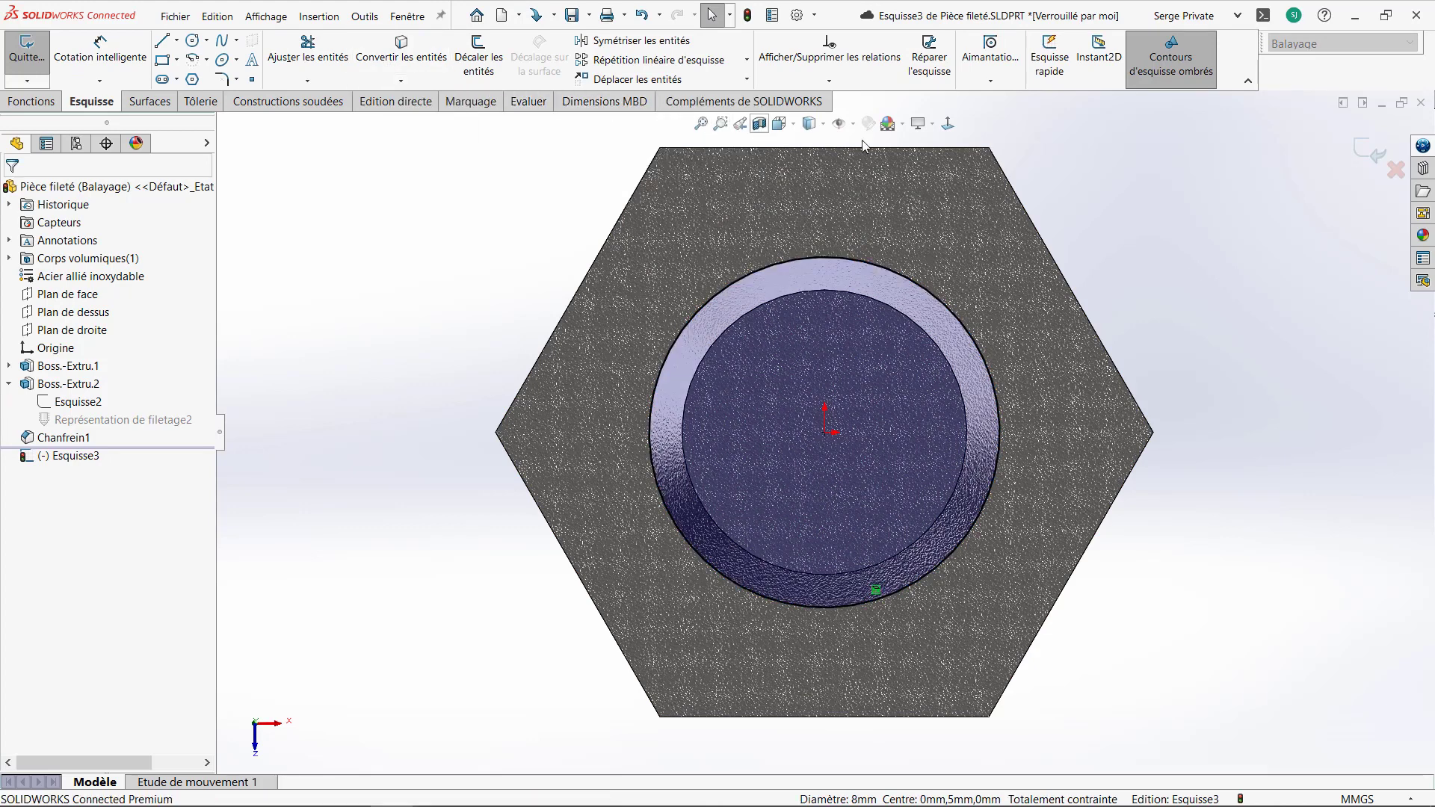
click(1362, 154)
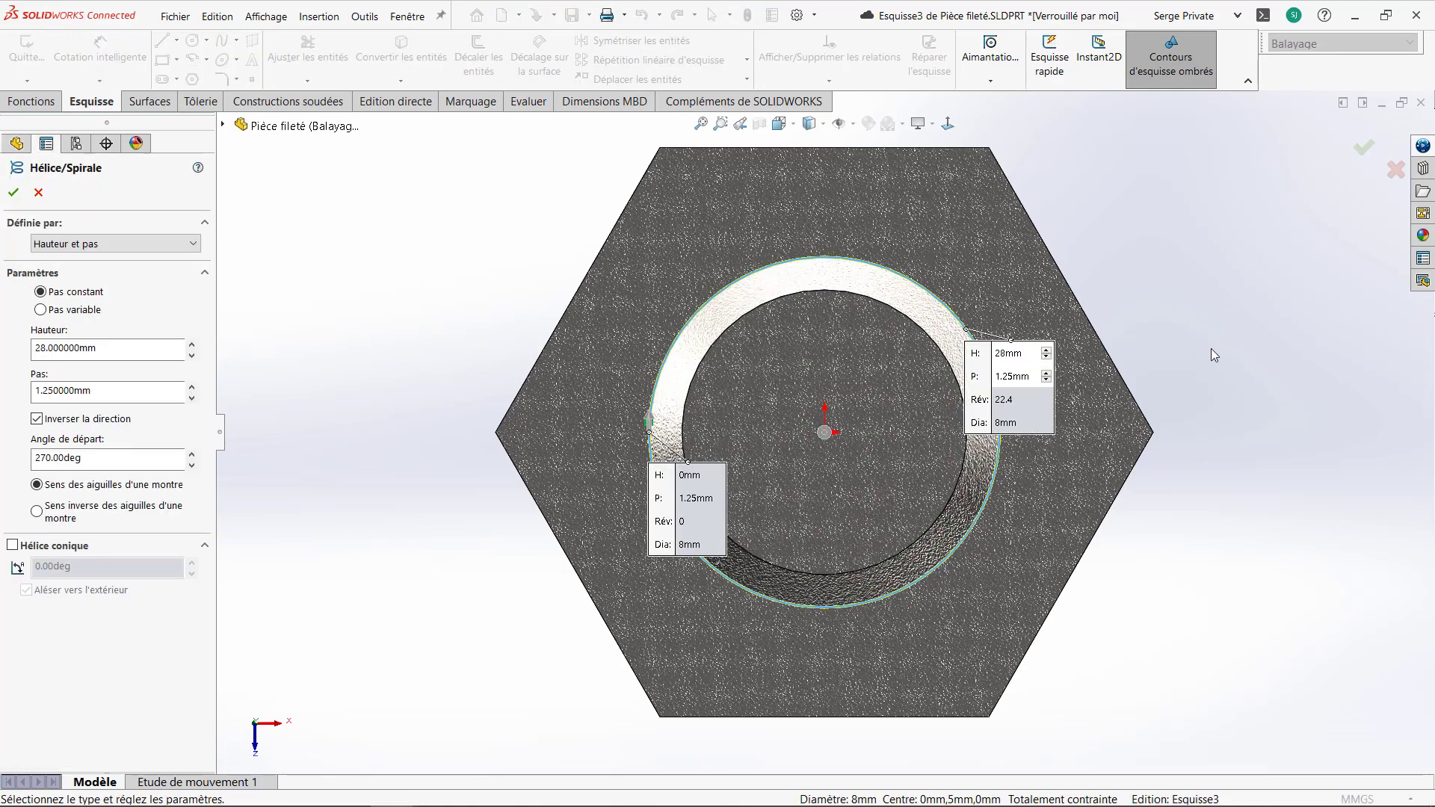
Step: Create the helix by height and pitch: 28 mm high, constant 1.25 mm pitch, reversed direction, 270° start angle, clockwise
key(ctrl+7)
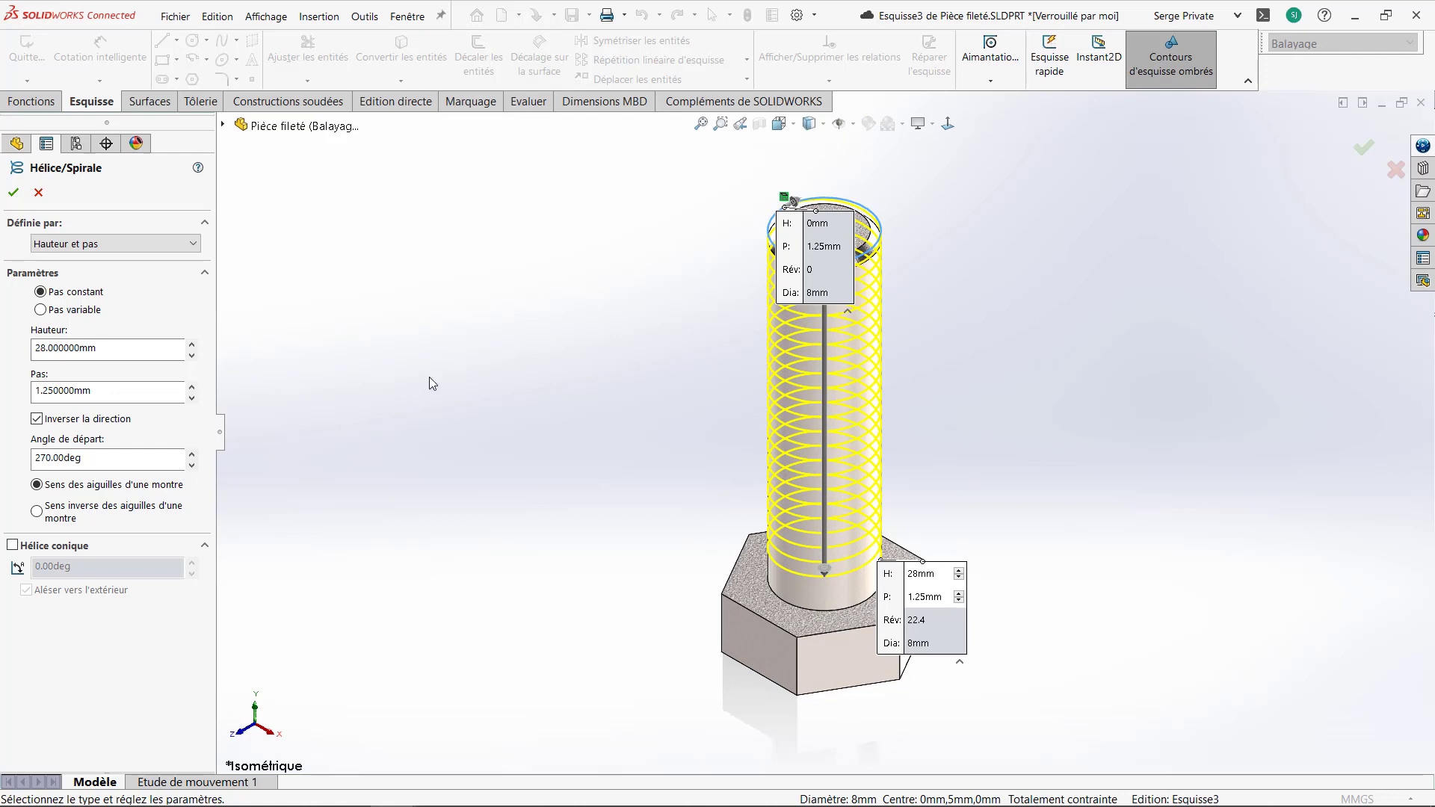
click(116, 246)
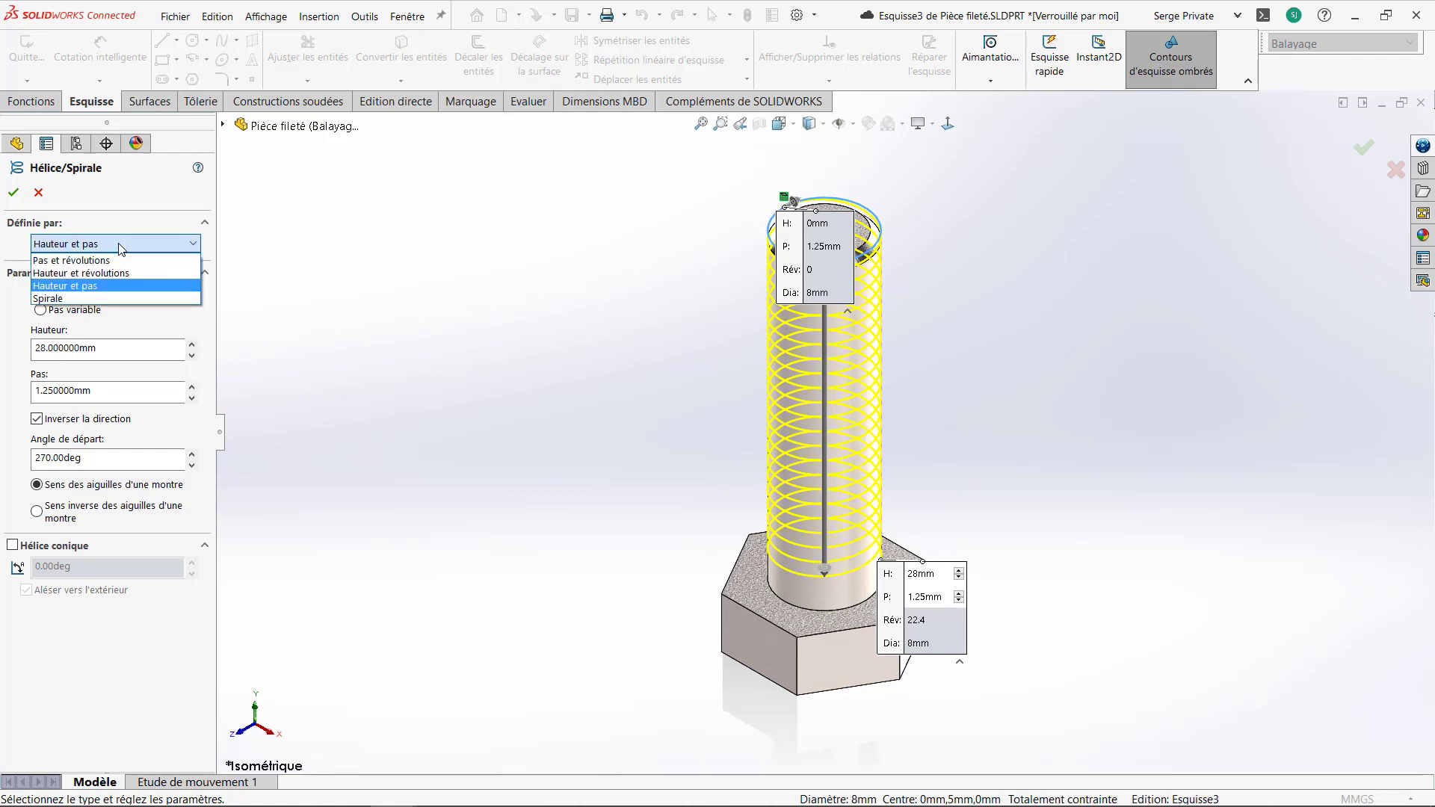
click(88, 286)
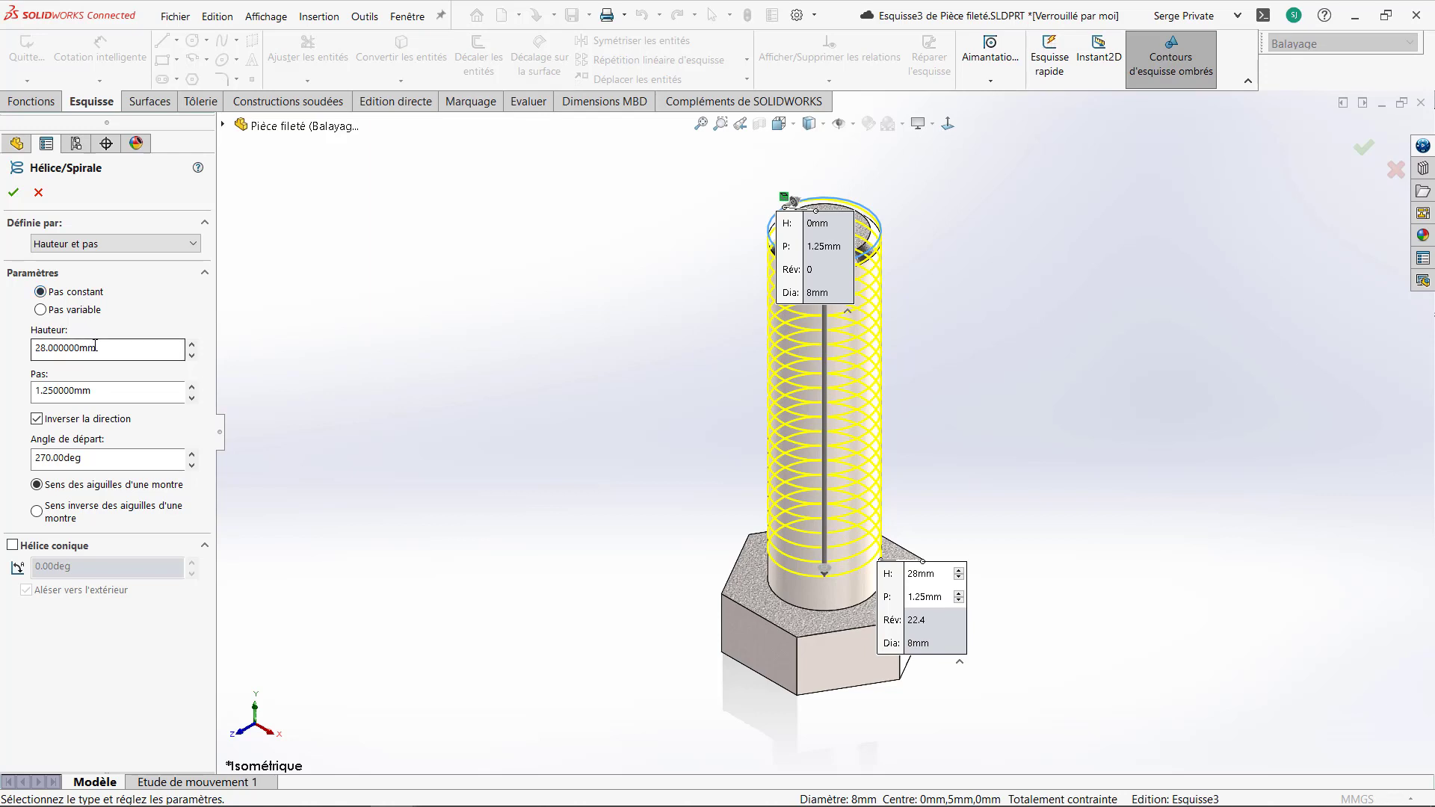
drag(97, 394, 10, 401)
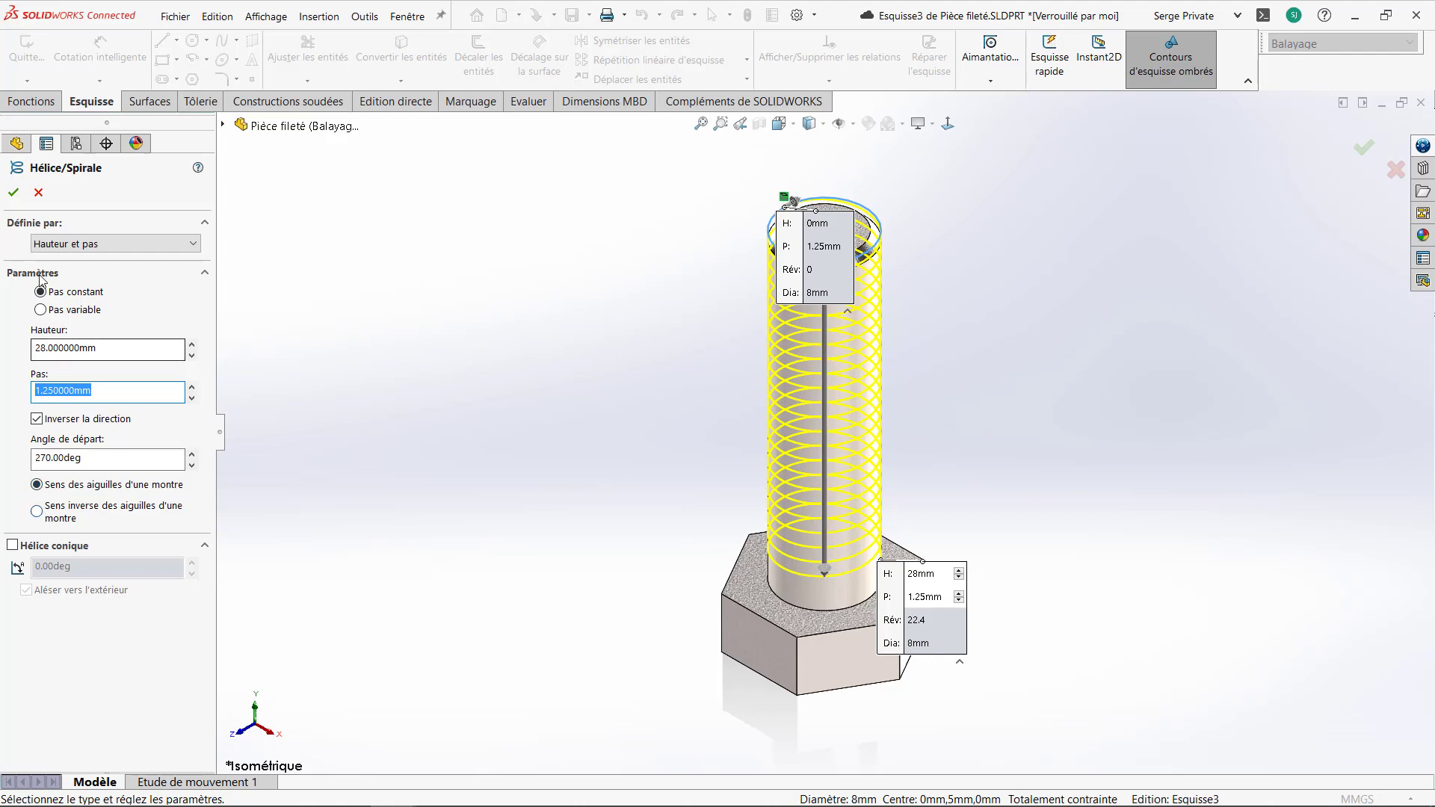
click(14, 196)
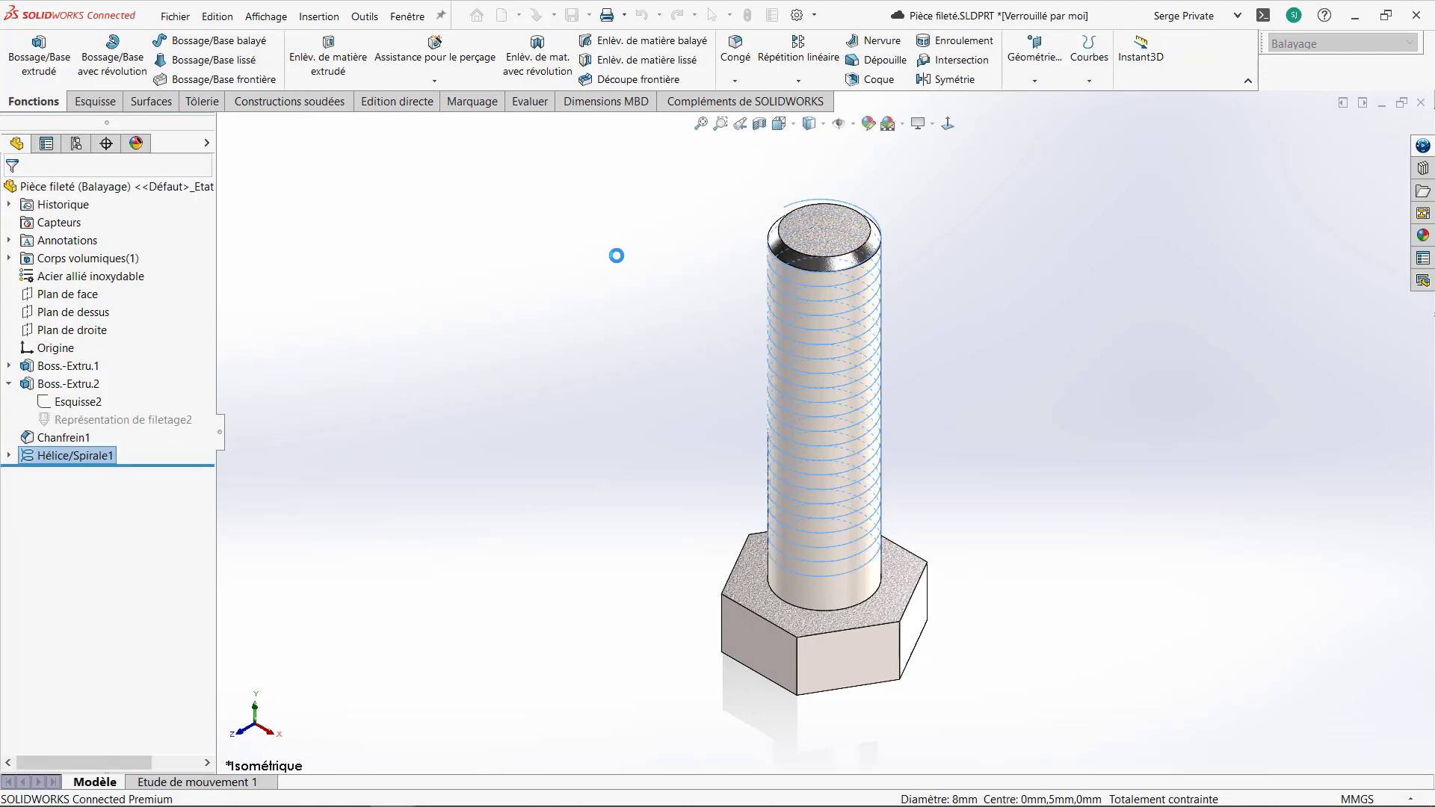
Step: Create a reference plane perpendicular to the helix and coincident with its start point at the shank's chamfered end
mouse_move(722, 327)
middle_down()
mouse_move(740, 269)
mouse_move(833, 263)
mouse_move(731, 300)
middle_up()
scroll(786, 238, down, 5)
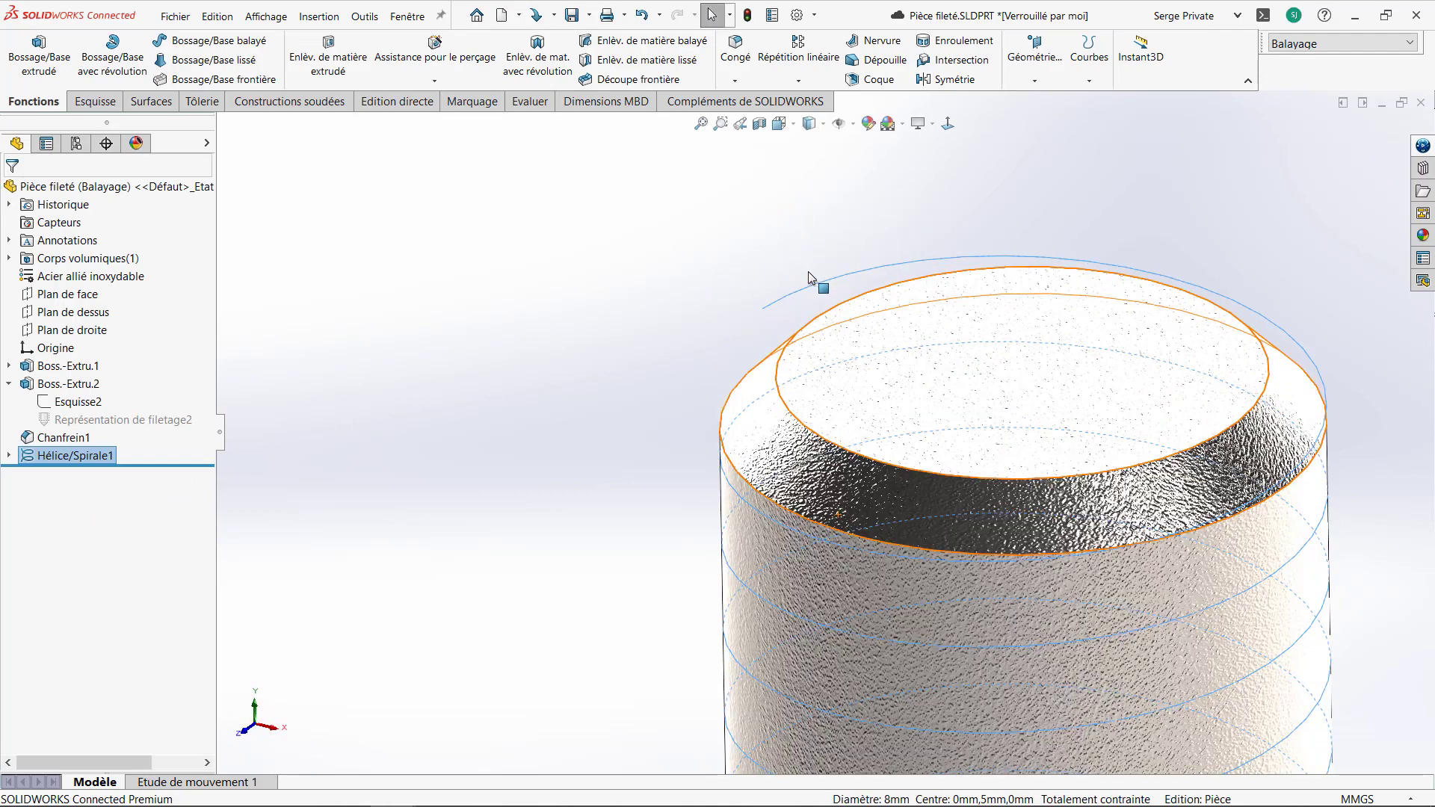
click(785, 300)
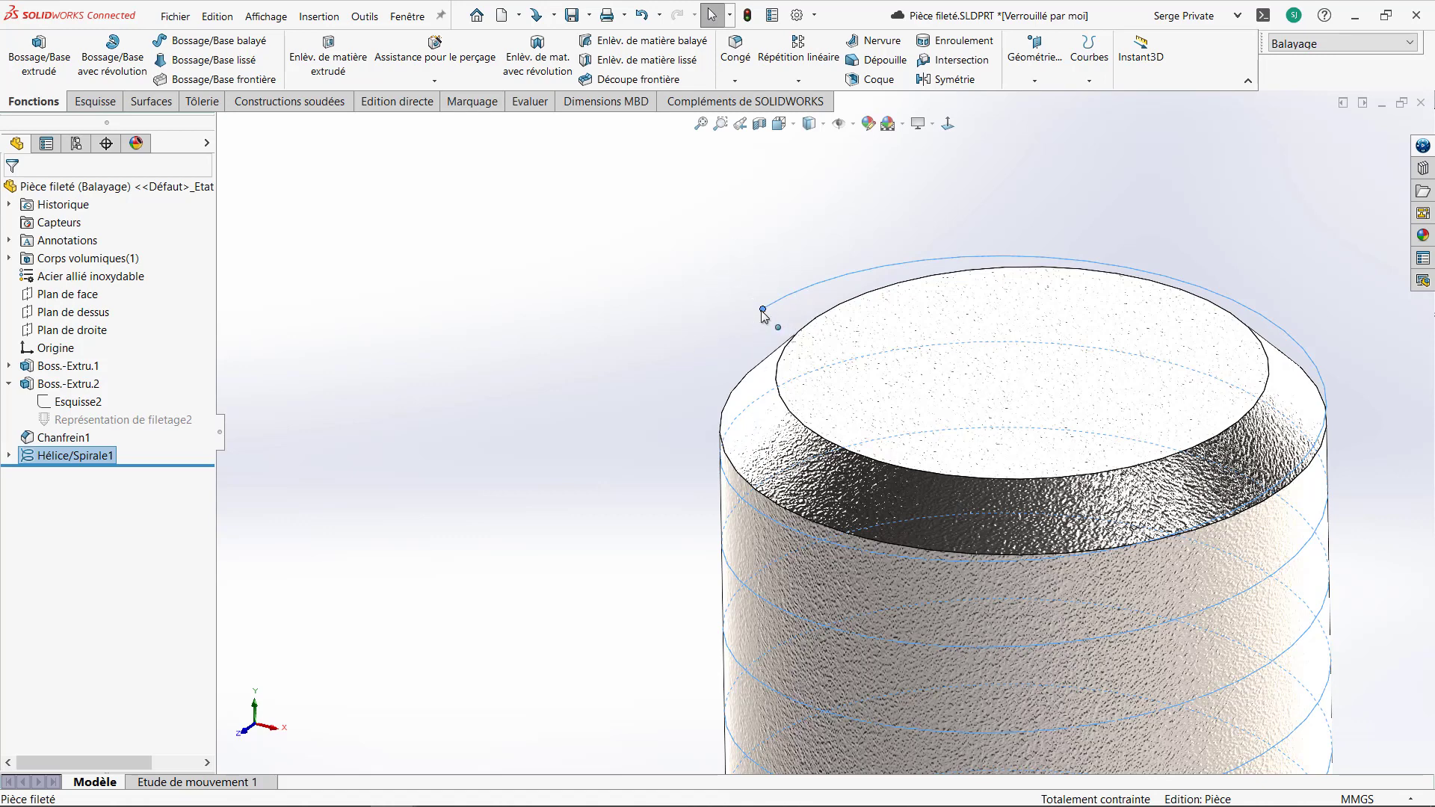
key(s)
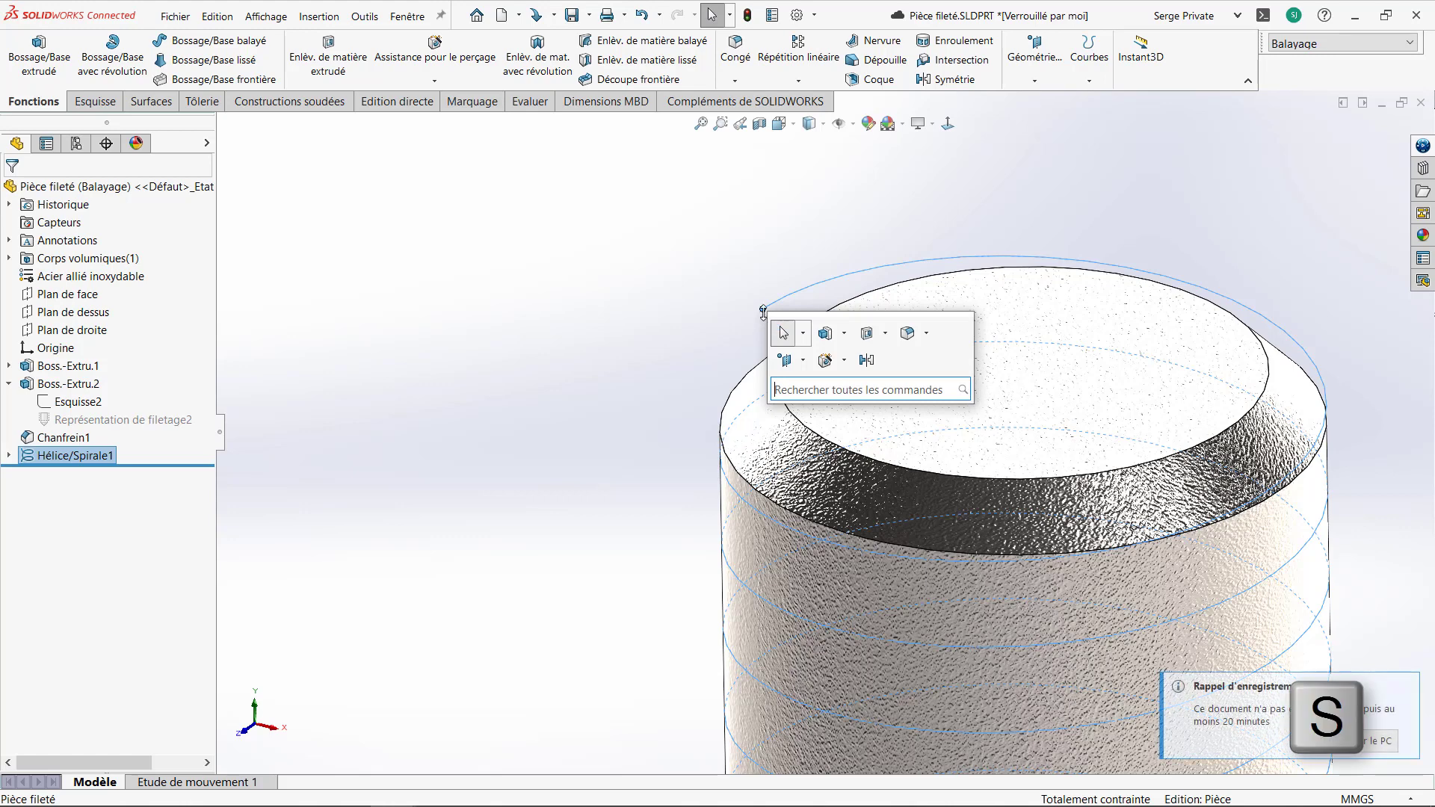
click(791, 365)
click(806, 384)
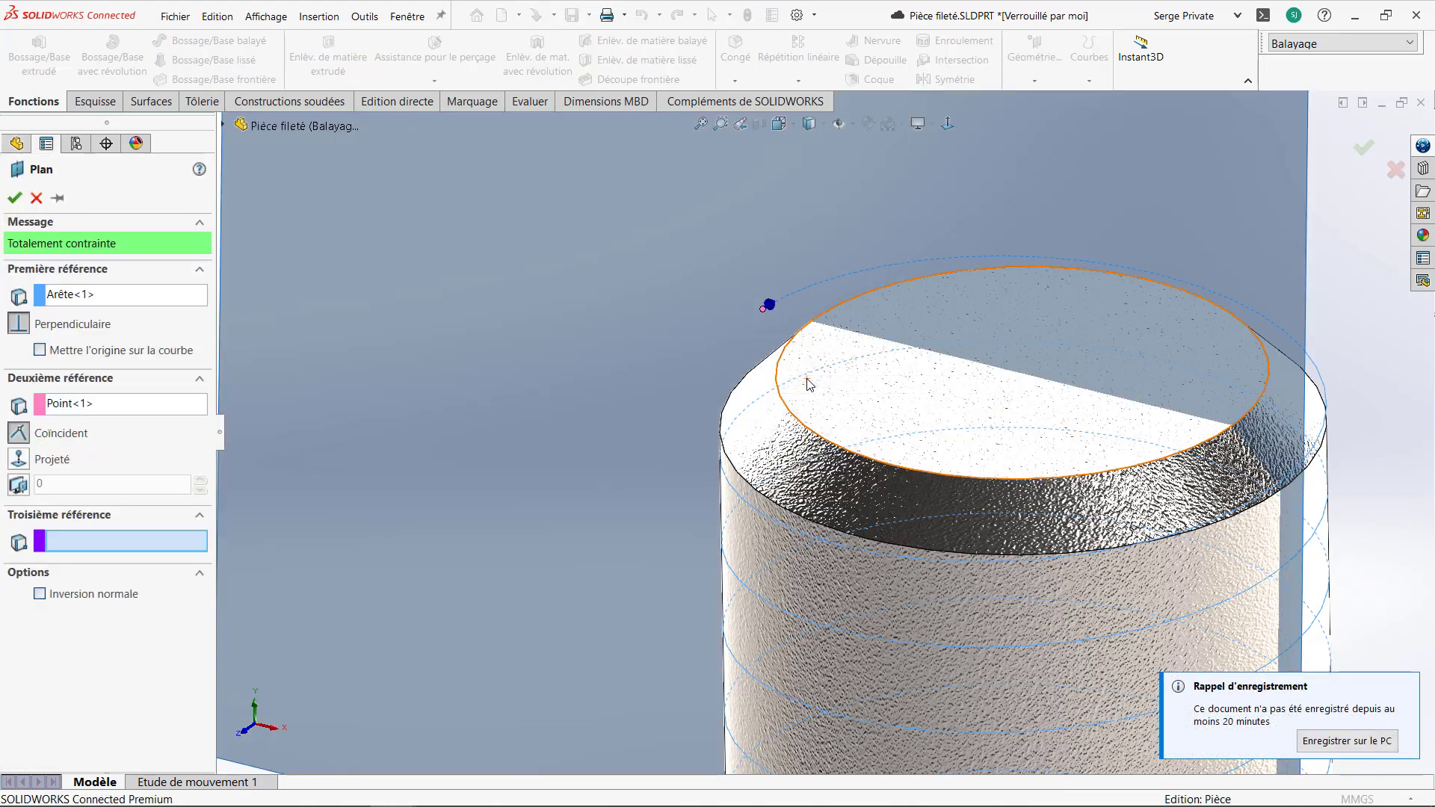
key(d)
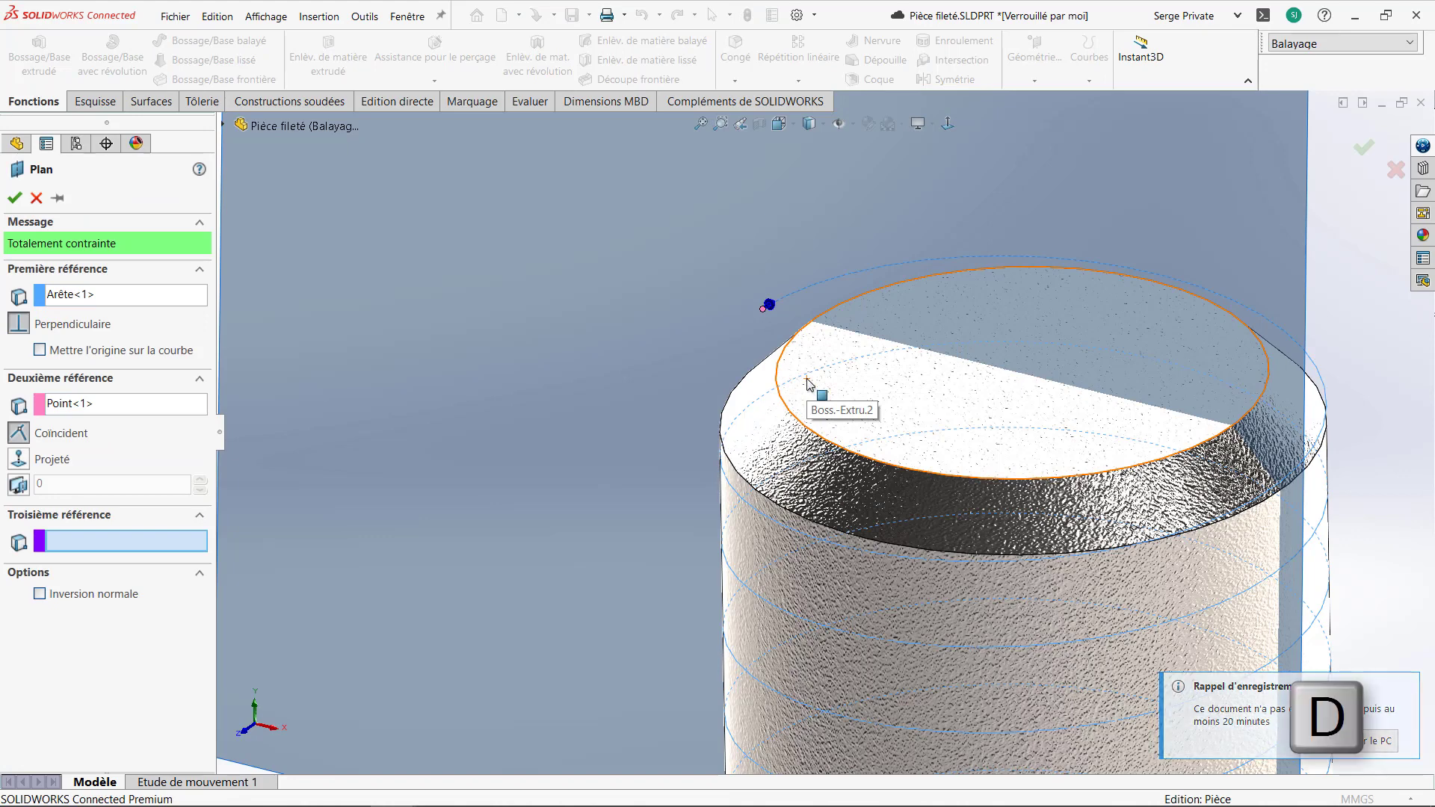
click(823, 396)
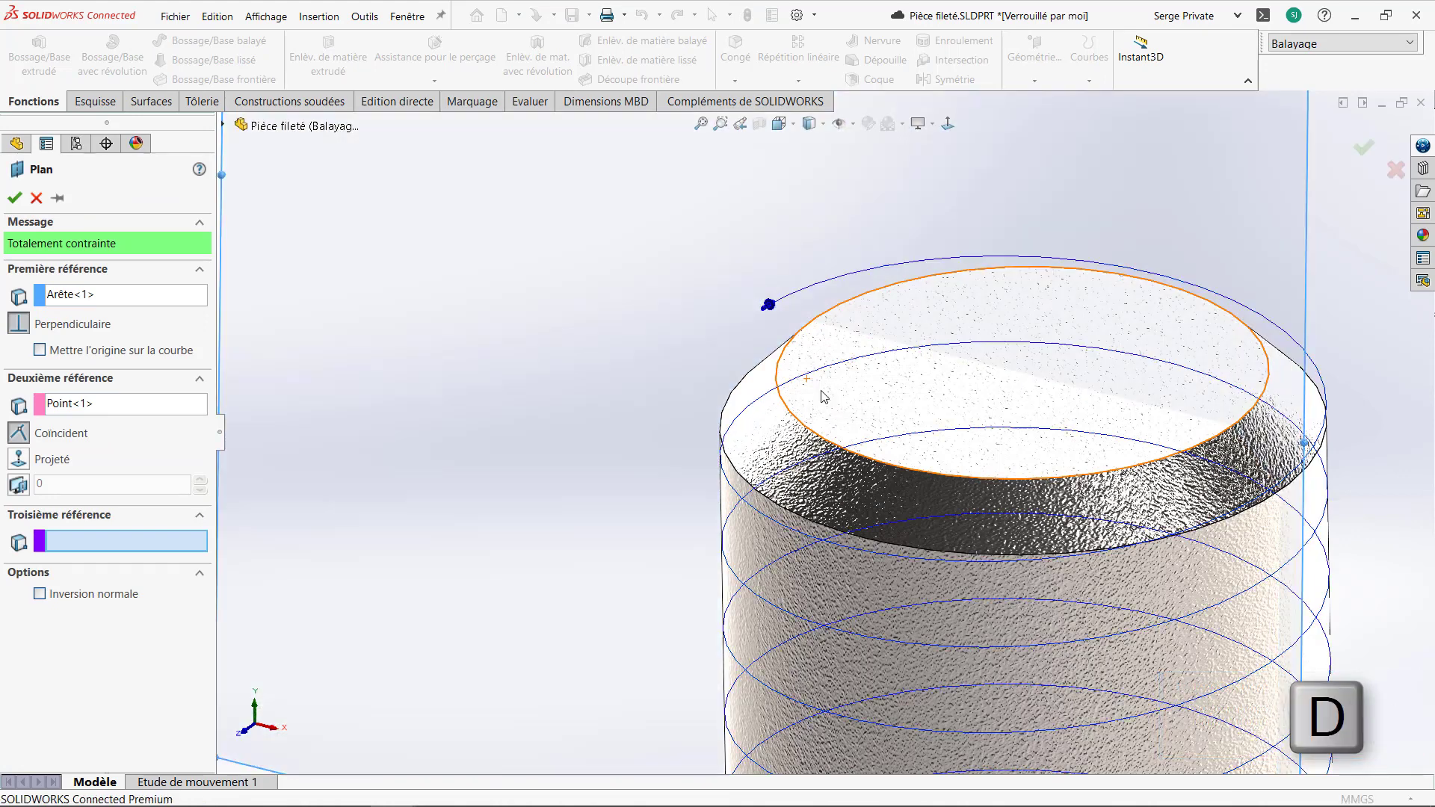
Step: Sketch a three-sided polygon with an inscribed circle on the new plane, sides about 1.37 mm, its tip at the helix start
scroll(814, 375, up, 3)
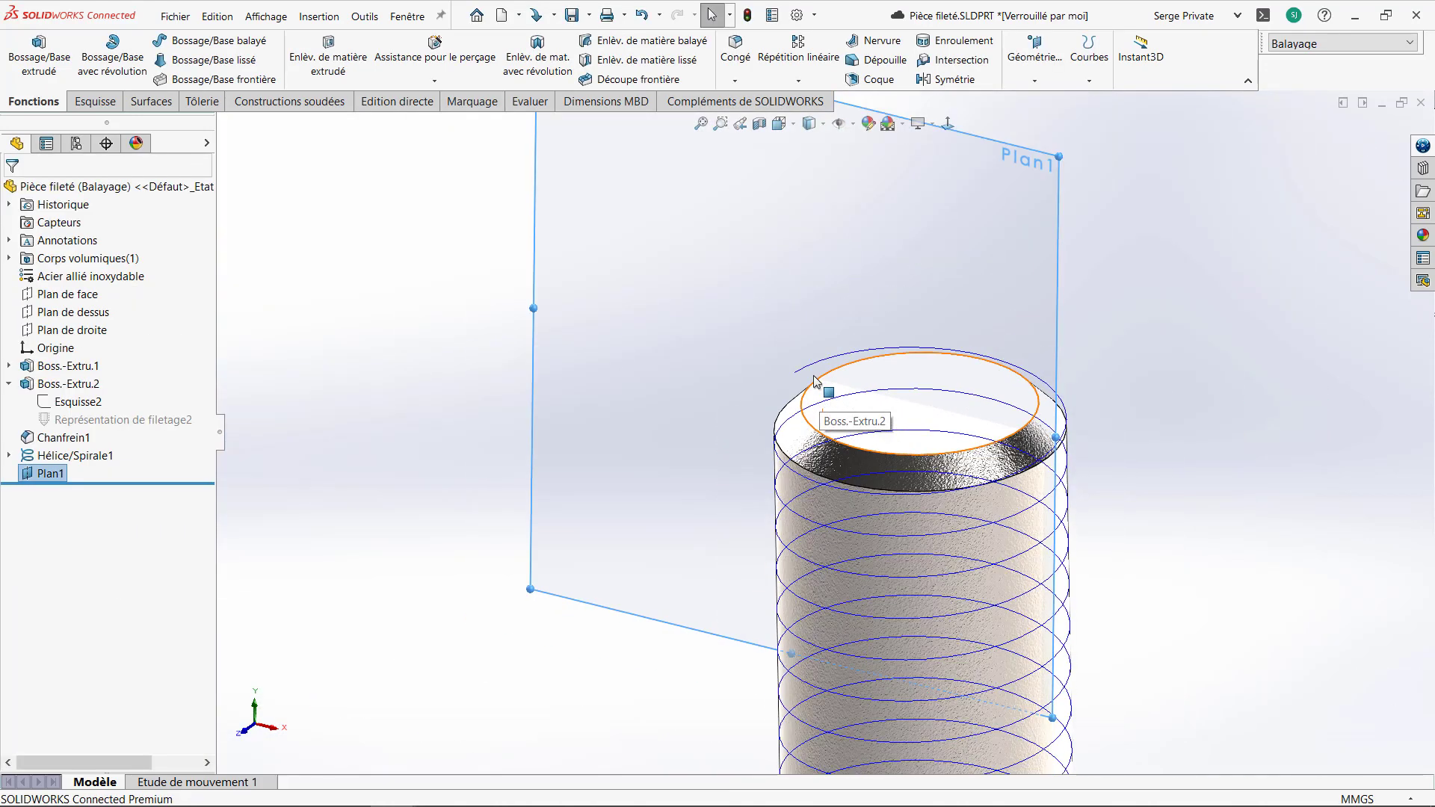
click(827, 233)
click(891, 181)
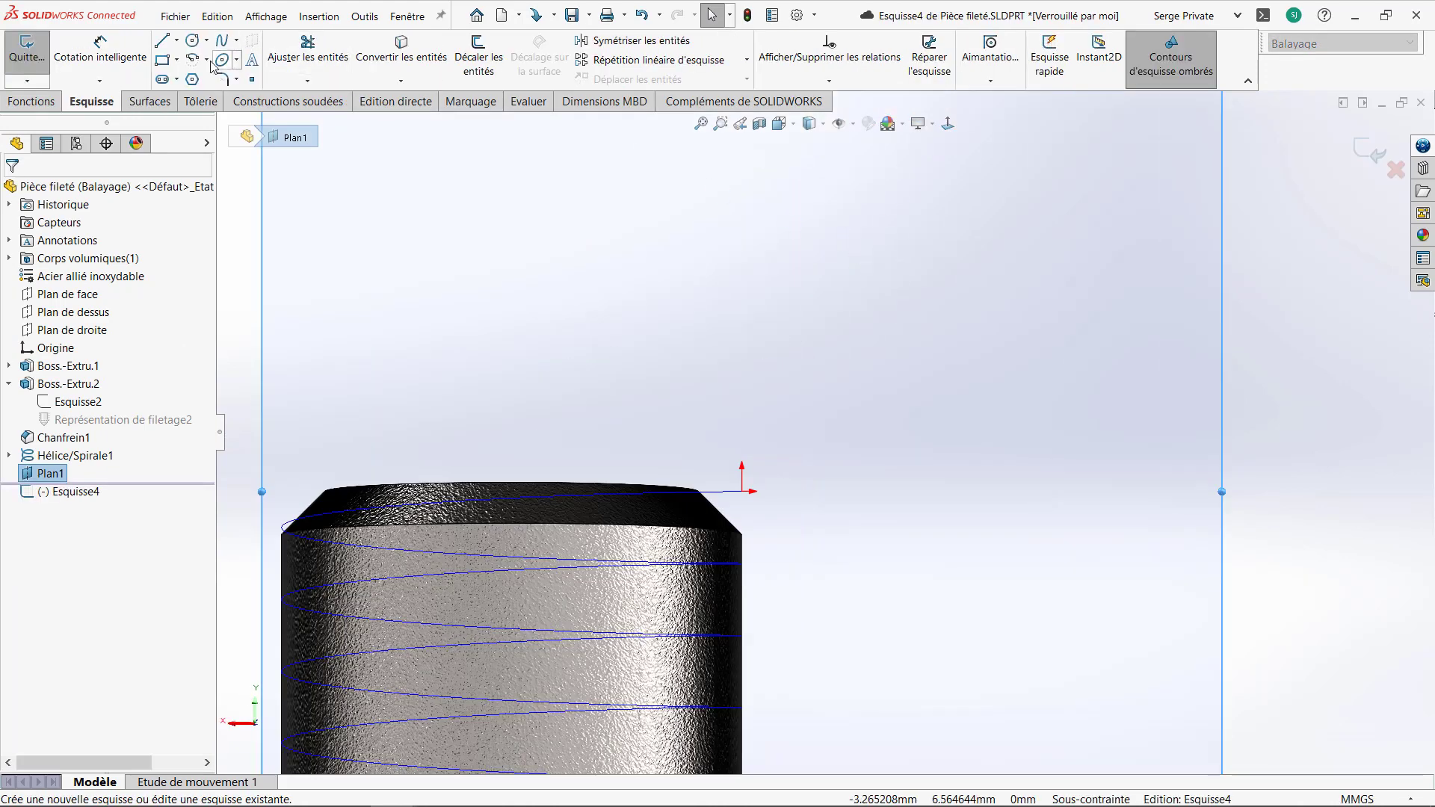
click(192, 78)
mouse_move(784, 491)
mouse_down()
mouse_move(840, 484)
mouse_move(747, 493)
mouse_up()
click(742, 491)
scroll(805, 512, down, 4)
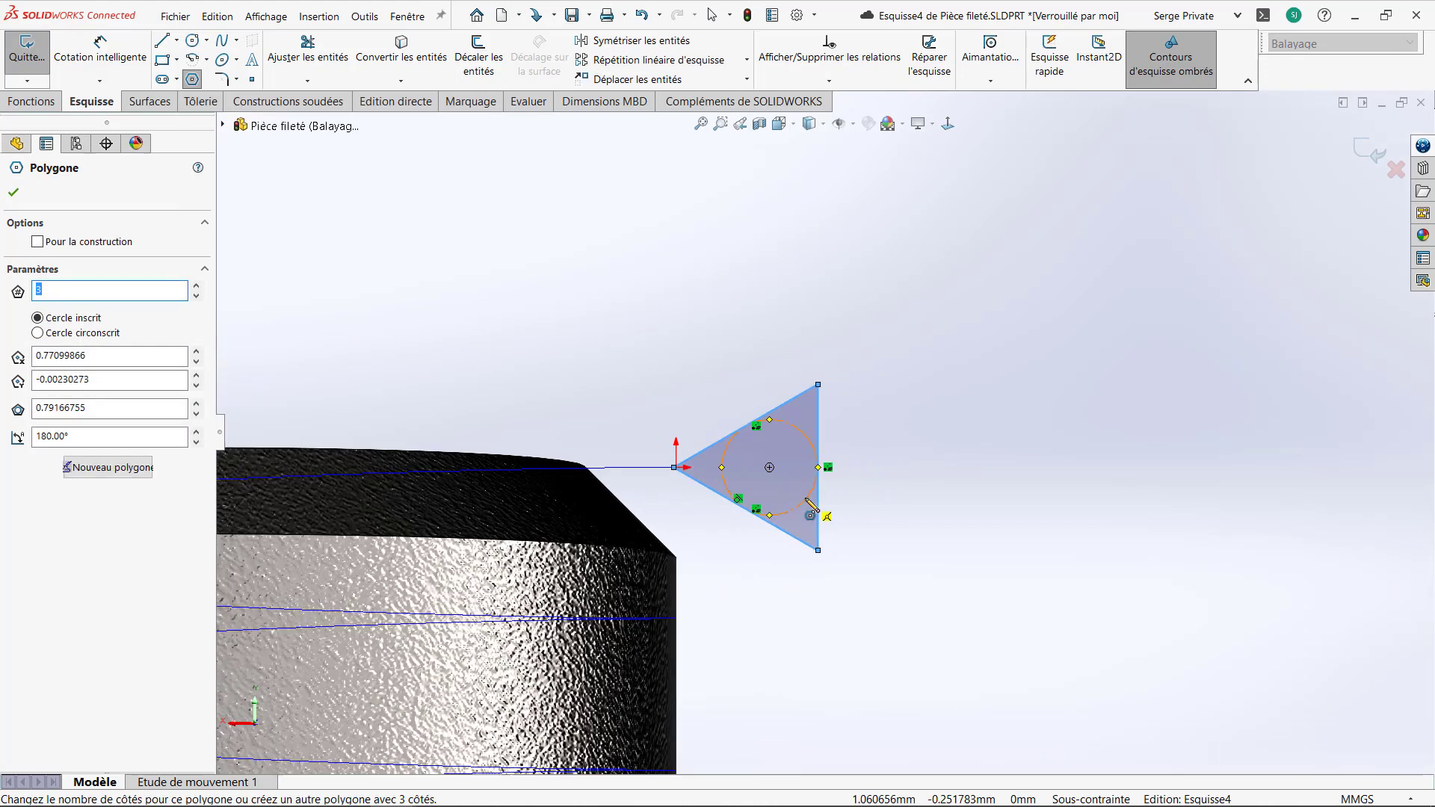
key(Escape)
Step: Make the triangle's outer side parallel to the shank's silhouette edge
click(818, 508)
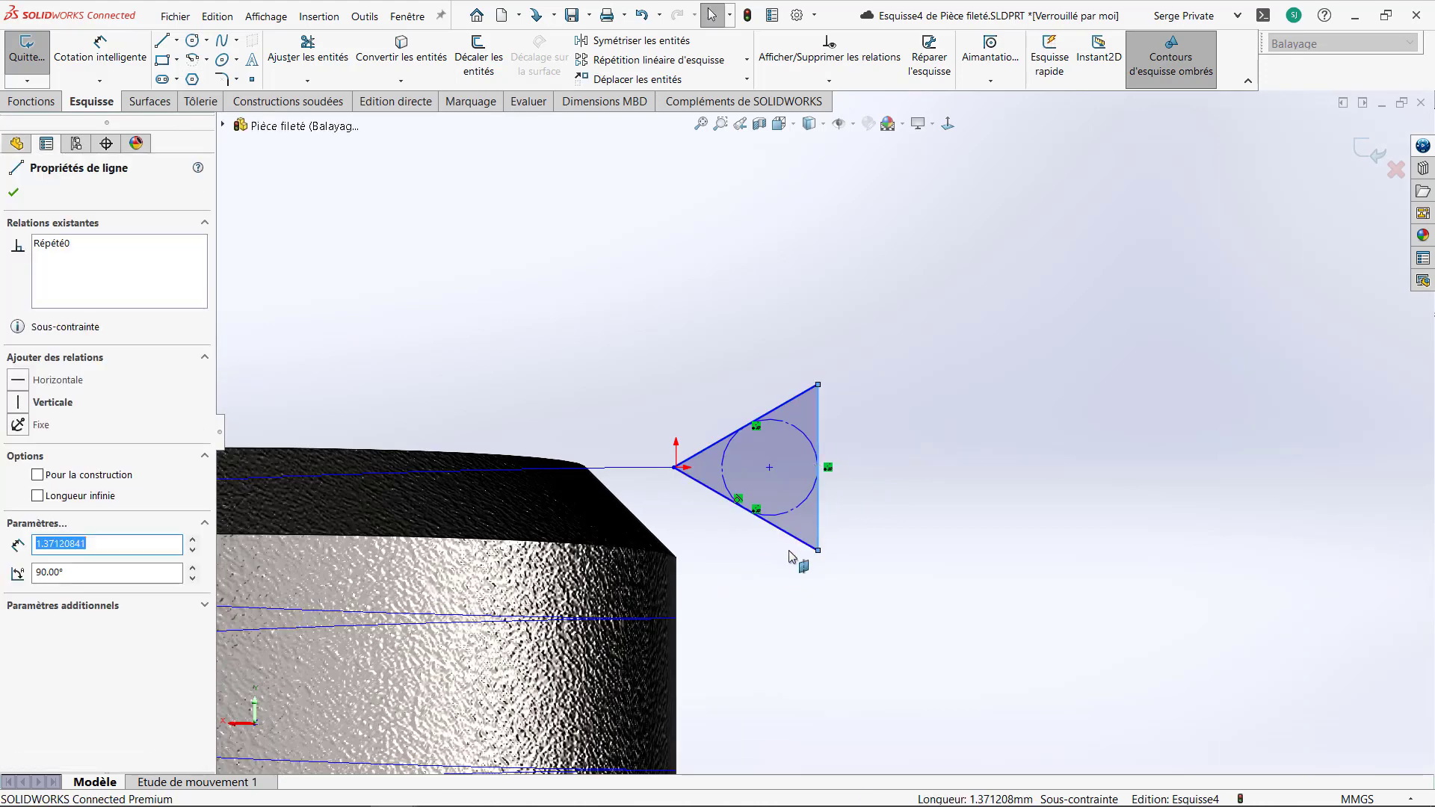
ctrl+click(677, 594)
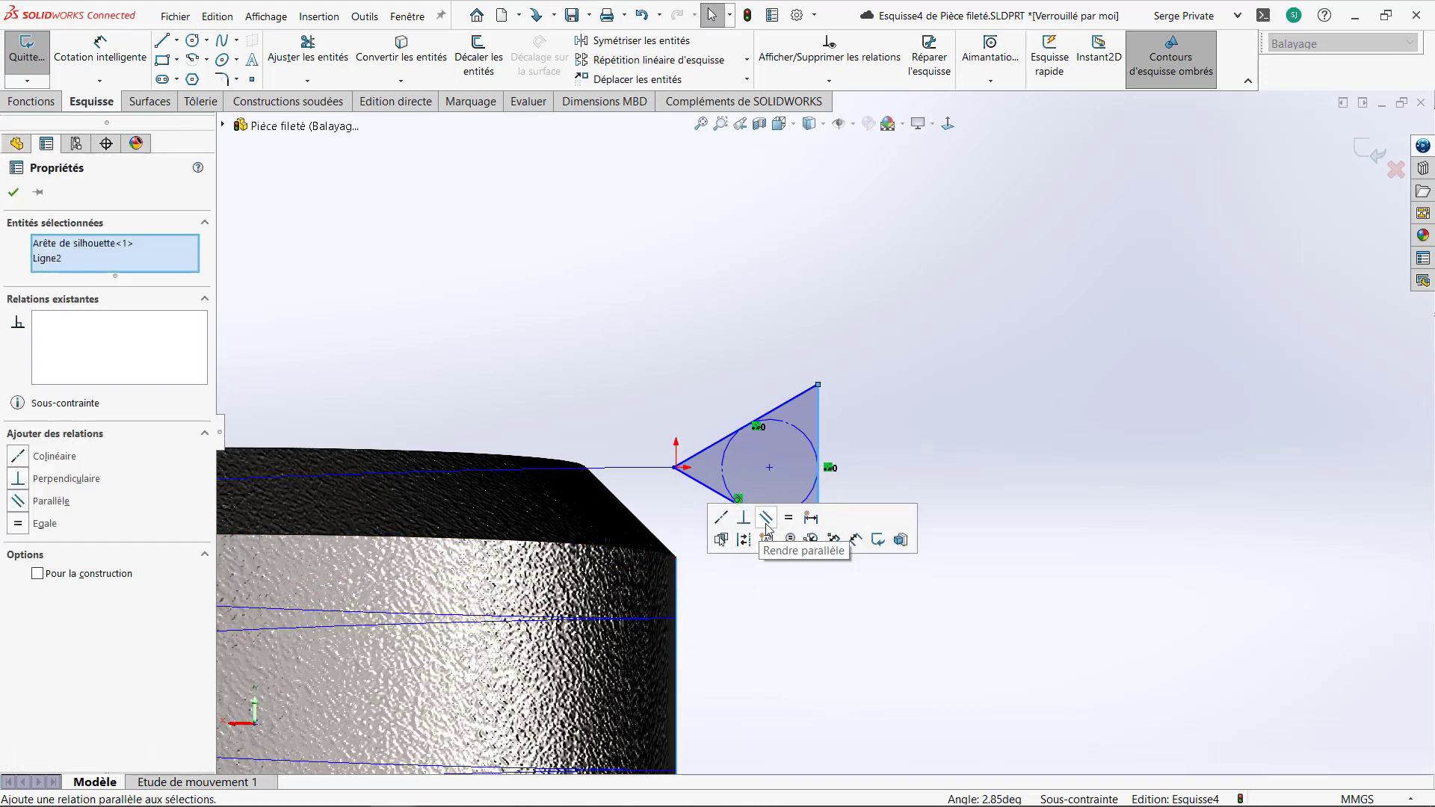
click(766, 518)
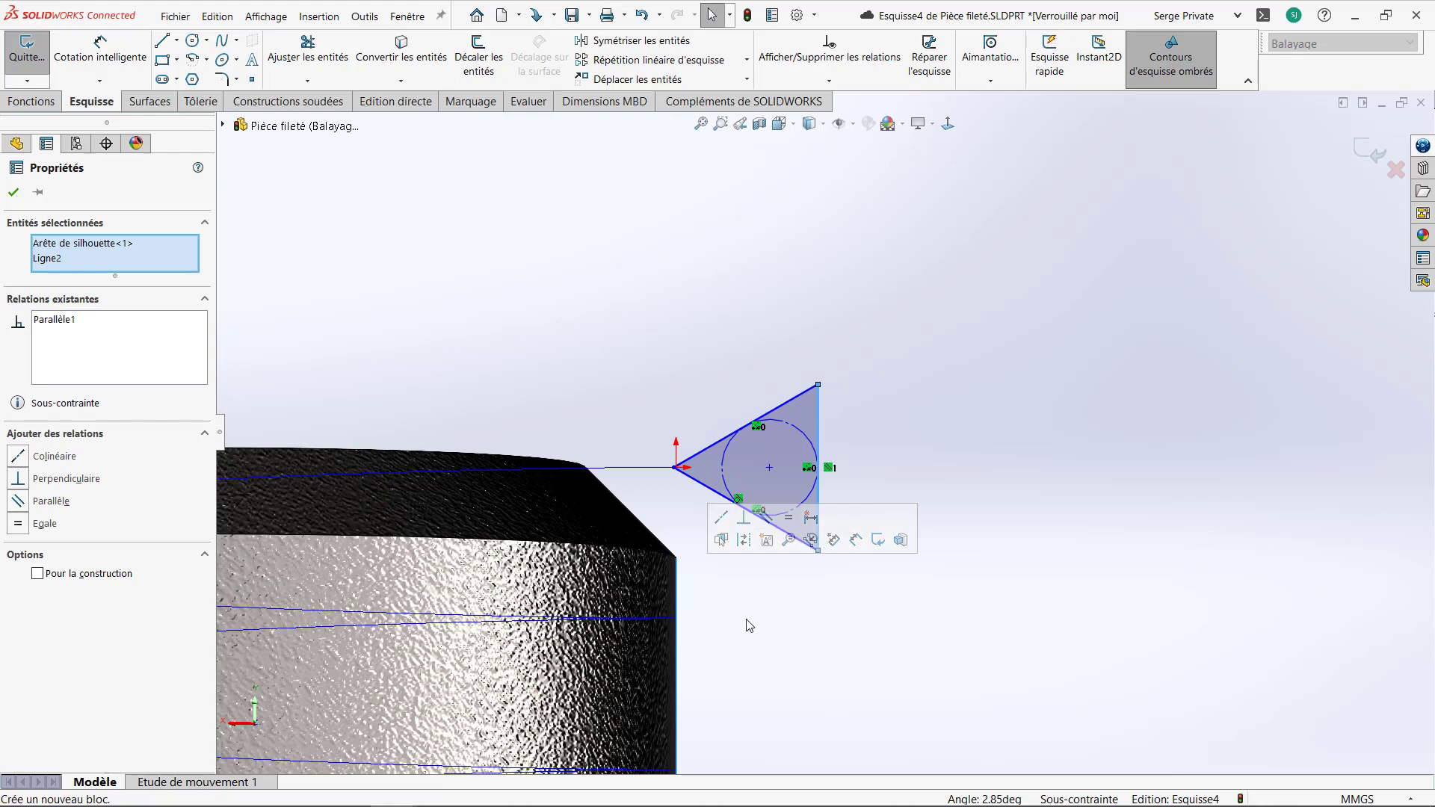
click(778, 592)
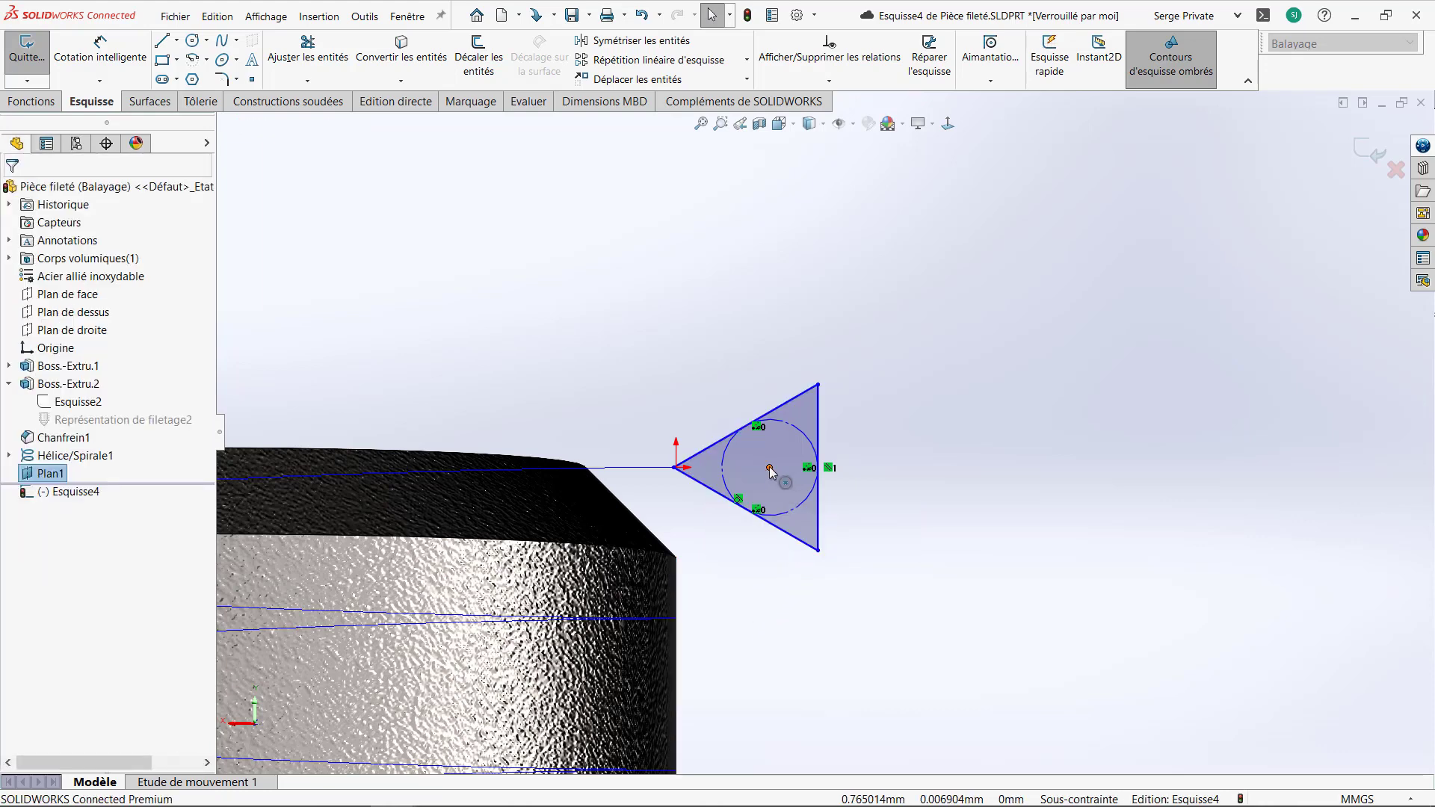
Step: Attach the triangle's centre point to the helix with a pierce relation
mouse_move(774, 469)
mouse_down()
mouse_move(715, 465)
mouse_move(773, 474)
mouse_up()
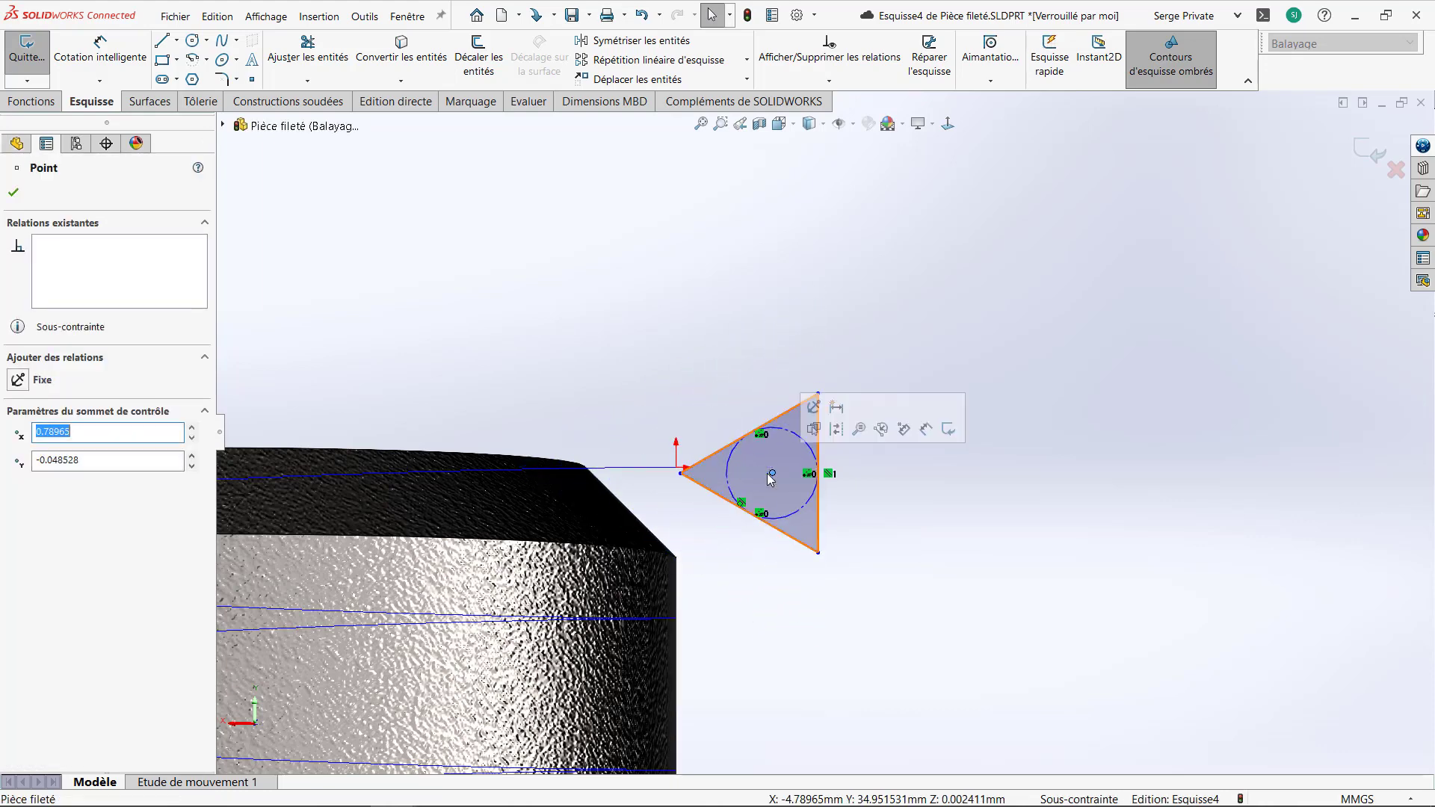
ctrl+click(665, 470)
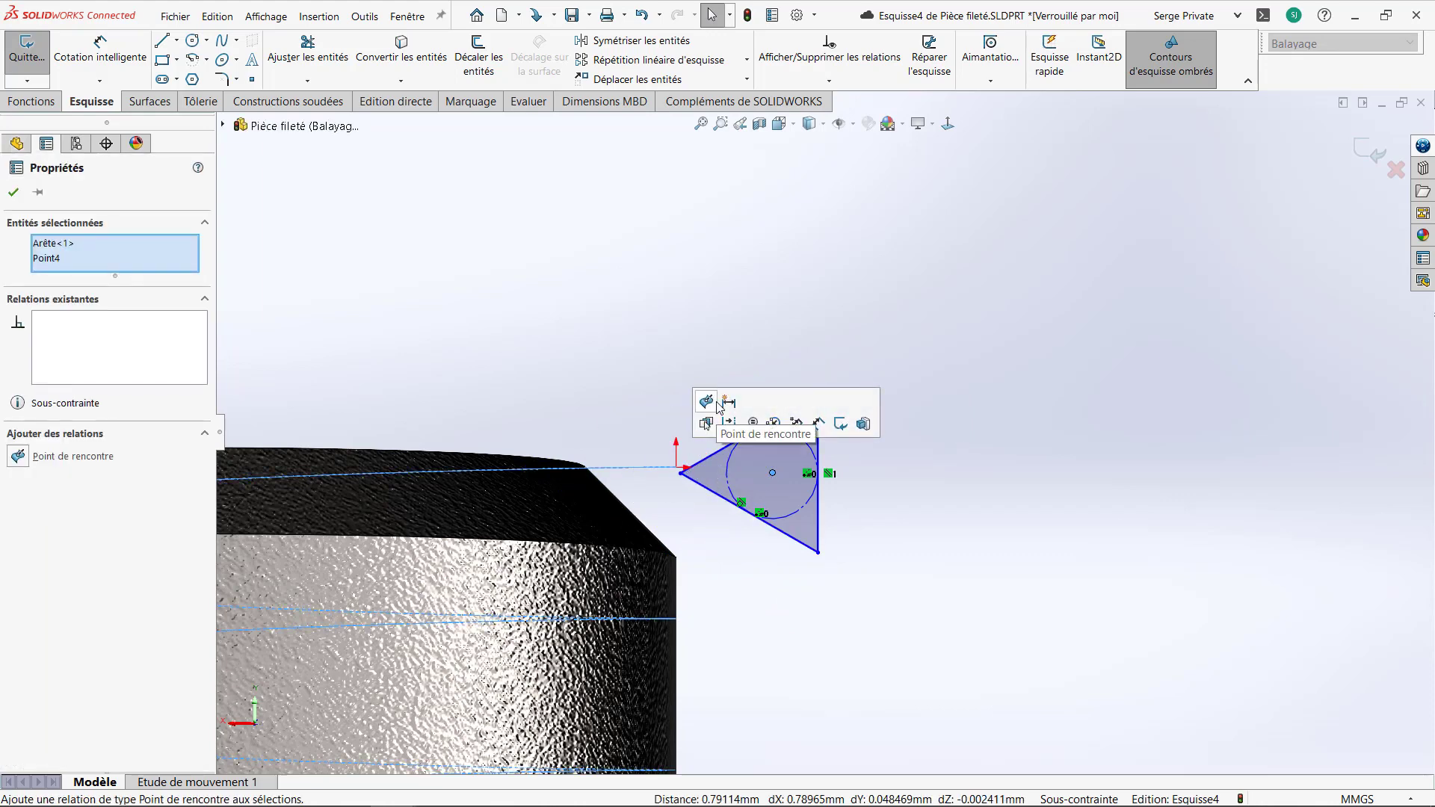
click(706, 404)
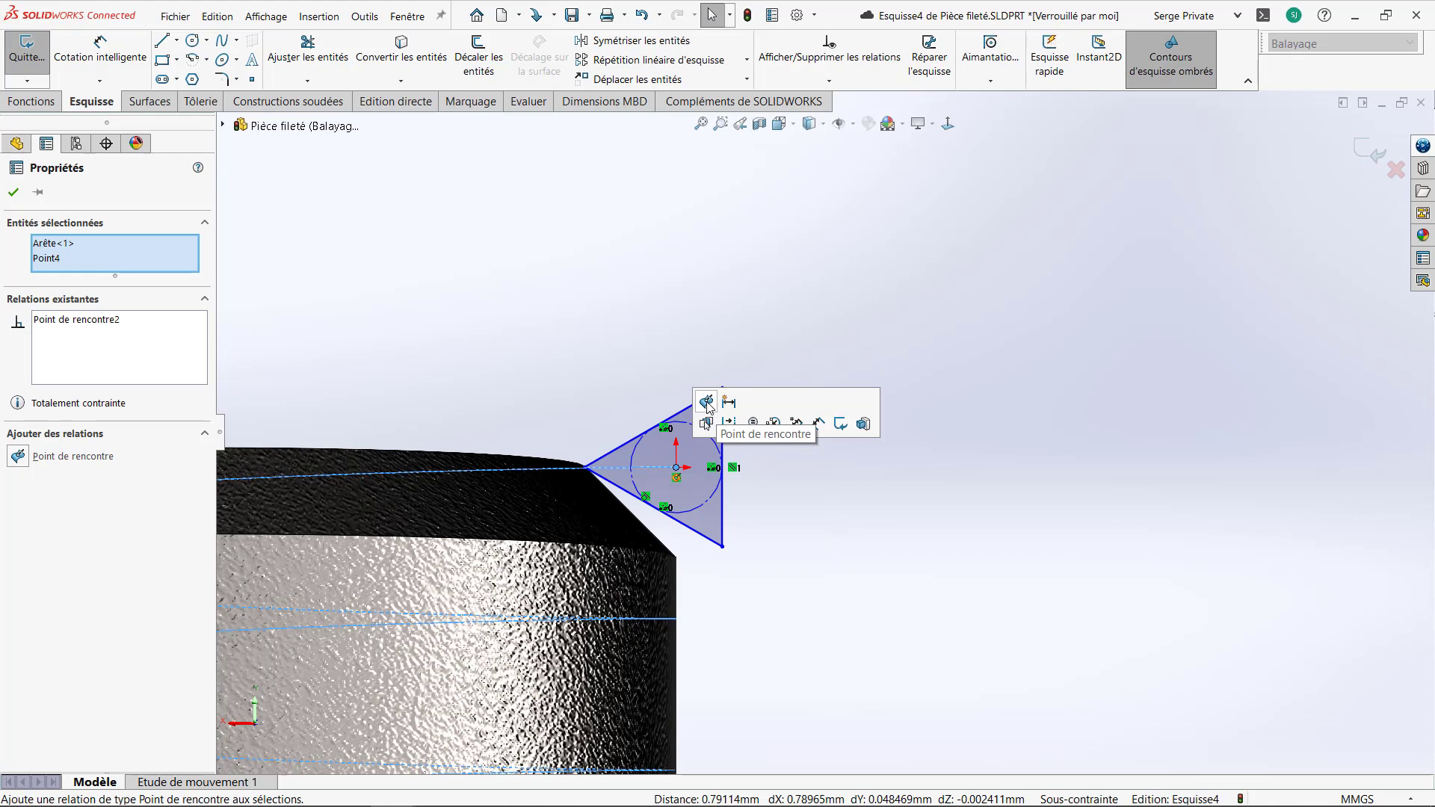
click(754, 583)
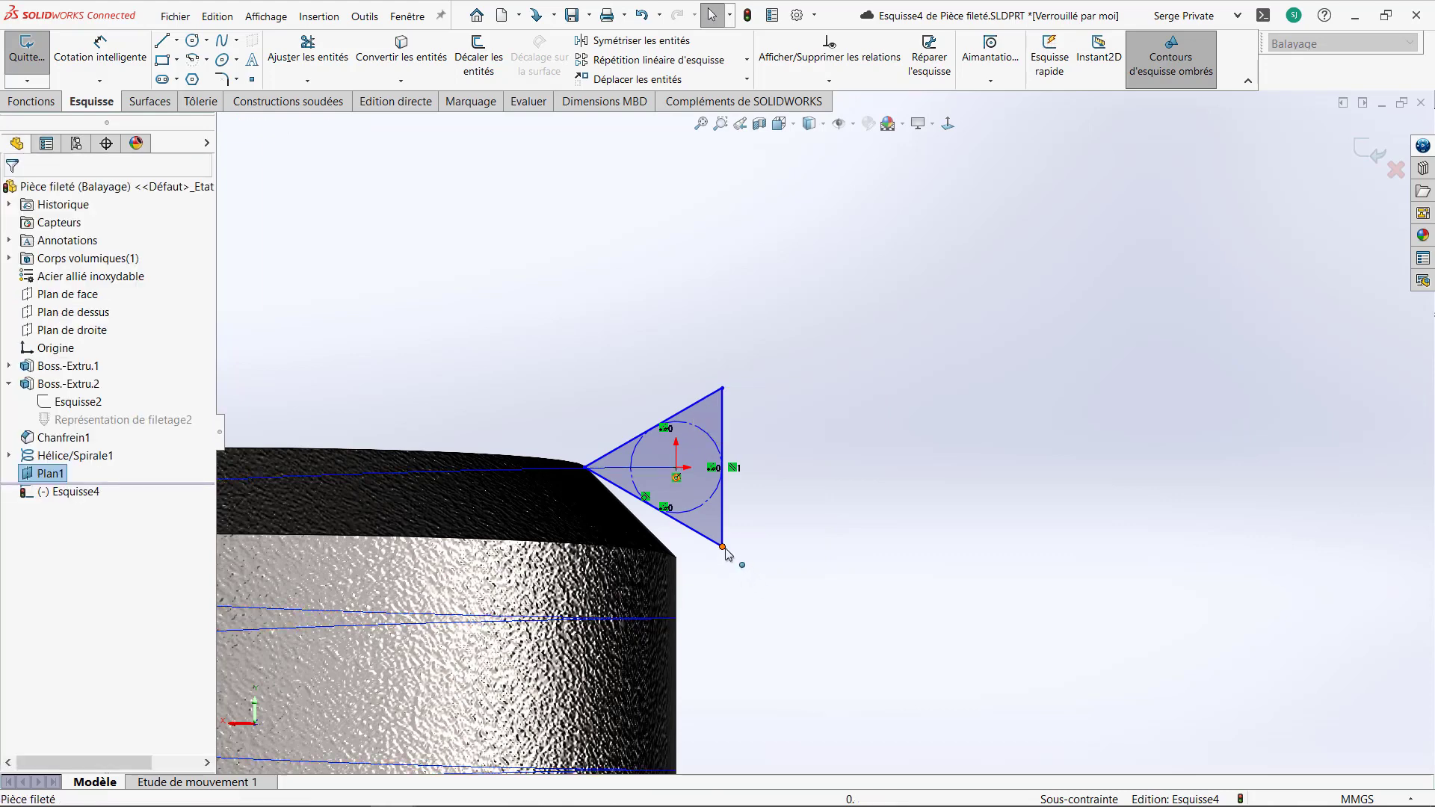
Step: Shrink the triangle slightly about its centre and close the thread profile sketch
mouse_move(724, 552)
mouse_down()
mouse_move(747, 579)
mouse_move(722, 533)
mouse_up()
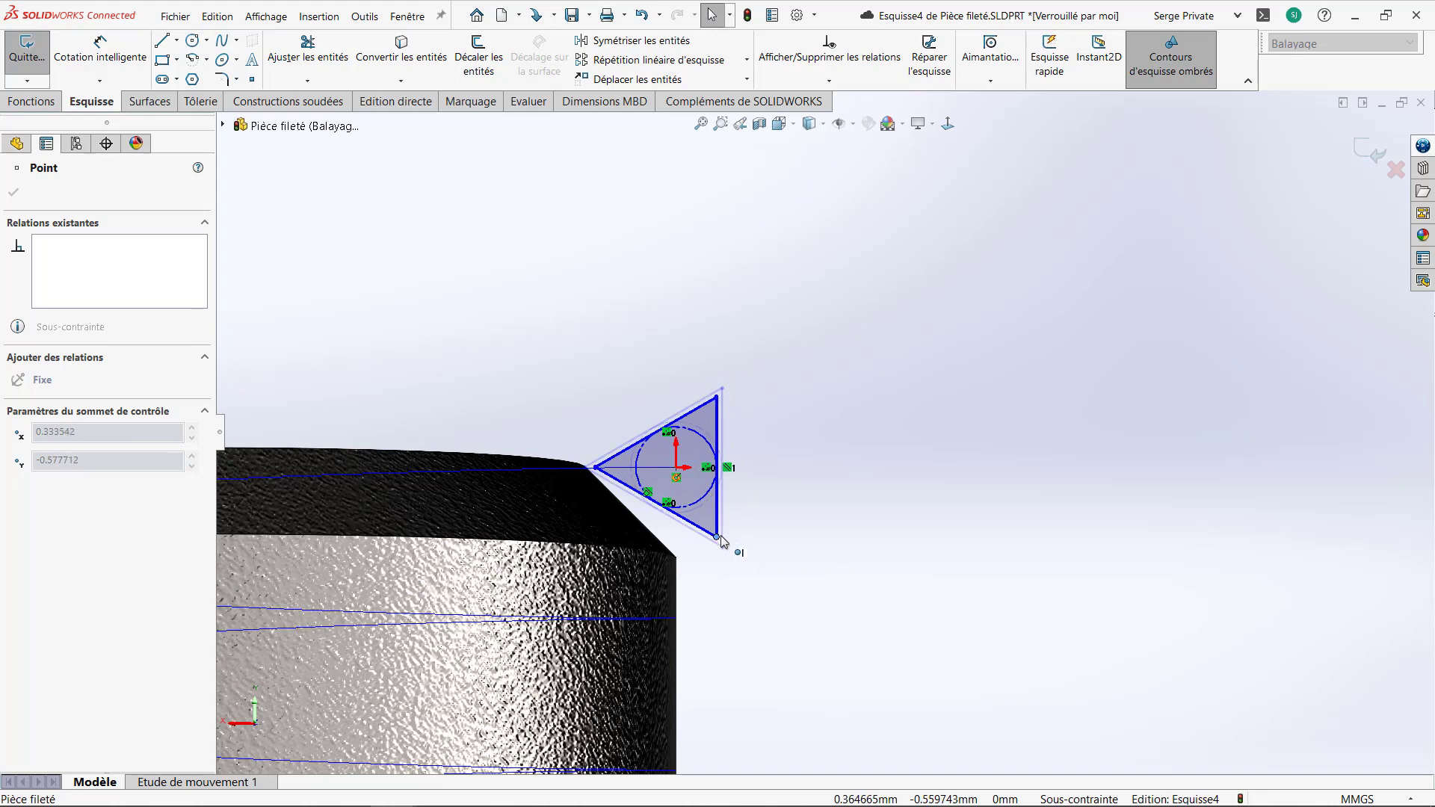
click(755, 583)
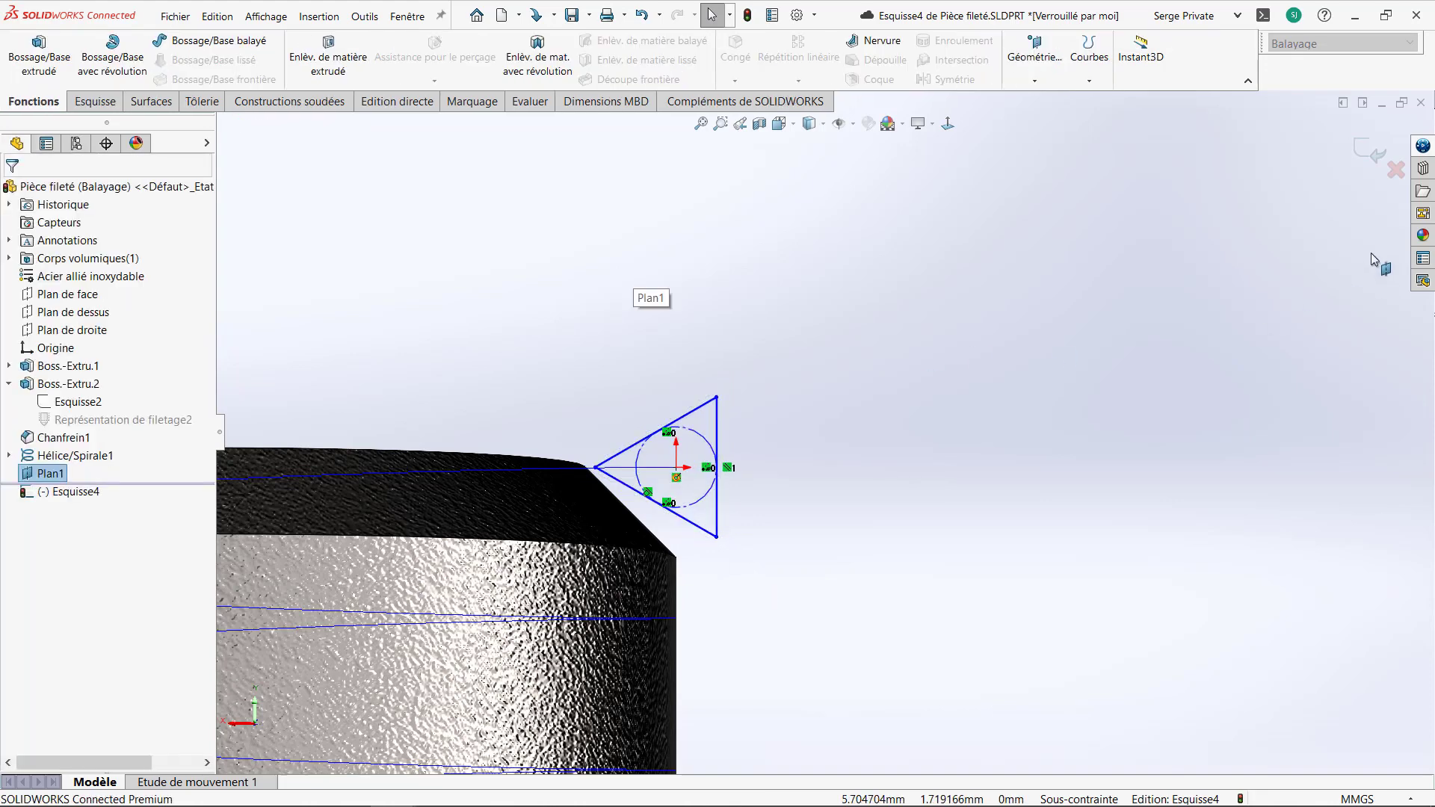
click(1368, 157)
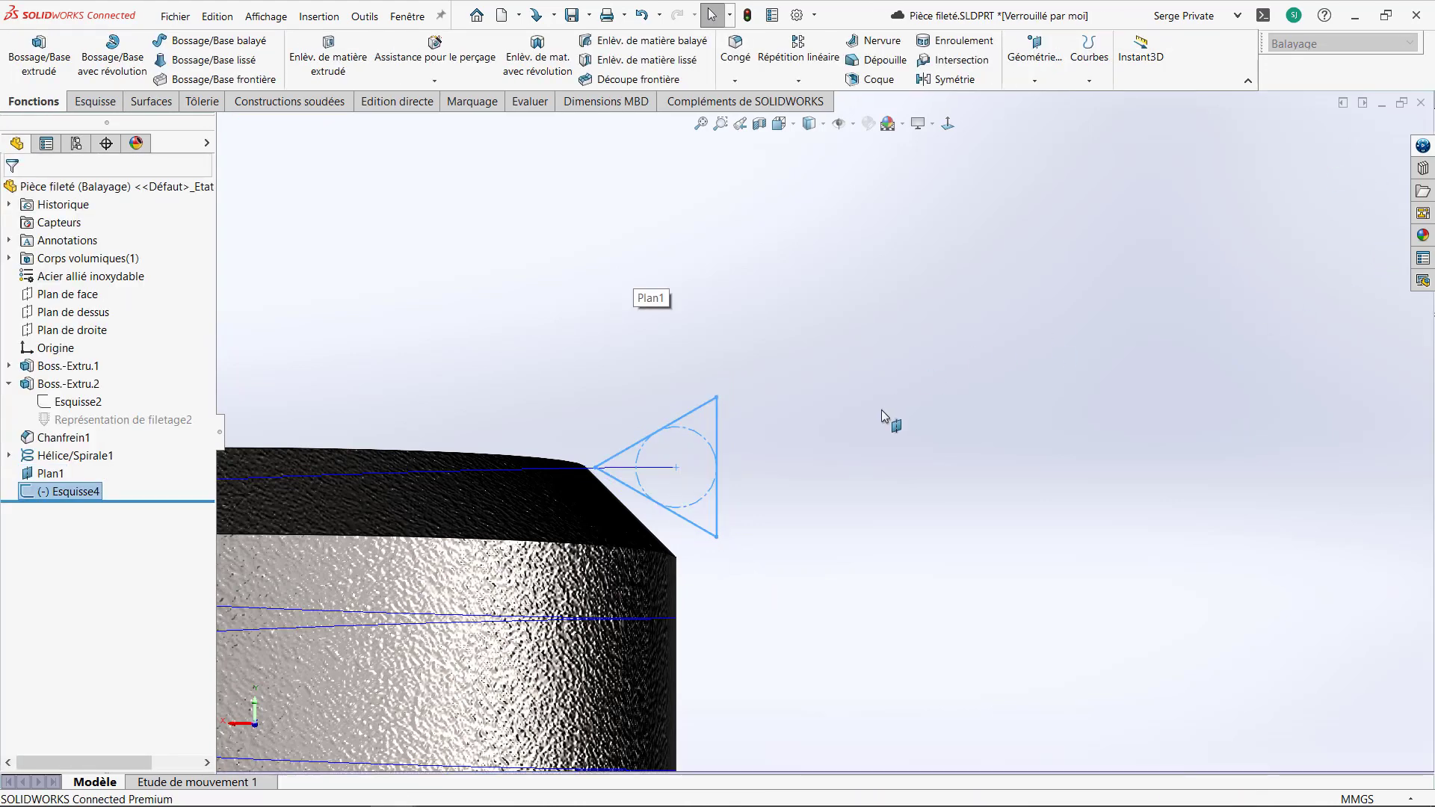
Step: Cut the thread from the shank by sweeping the triangle sketch profile along the helix
click(666, 44)
scroll(730, 533, up, 4)
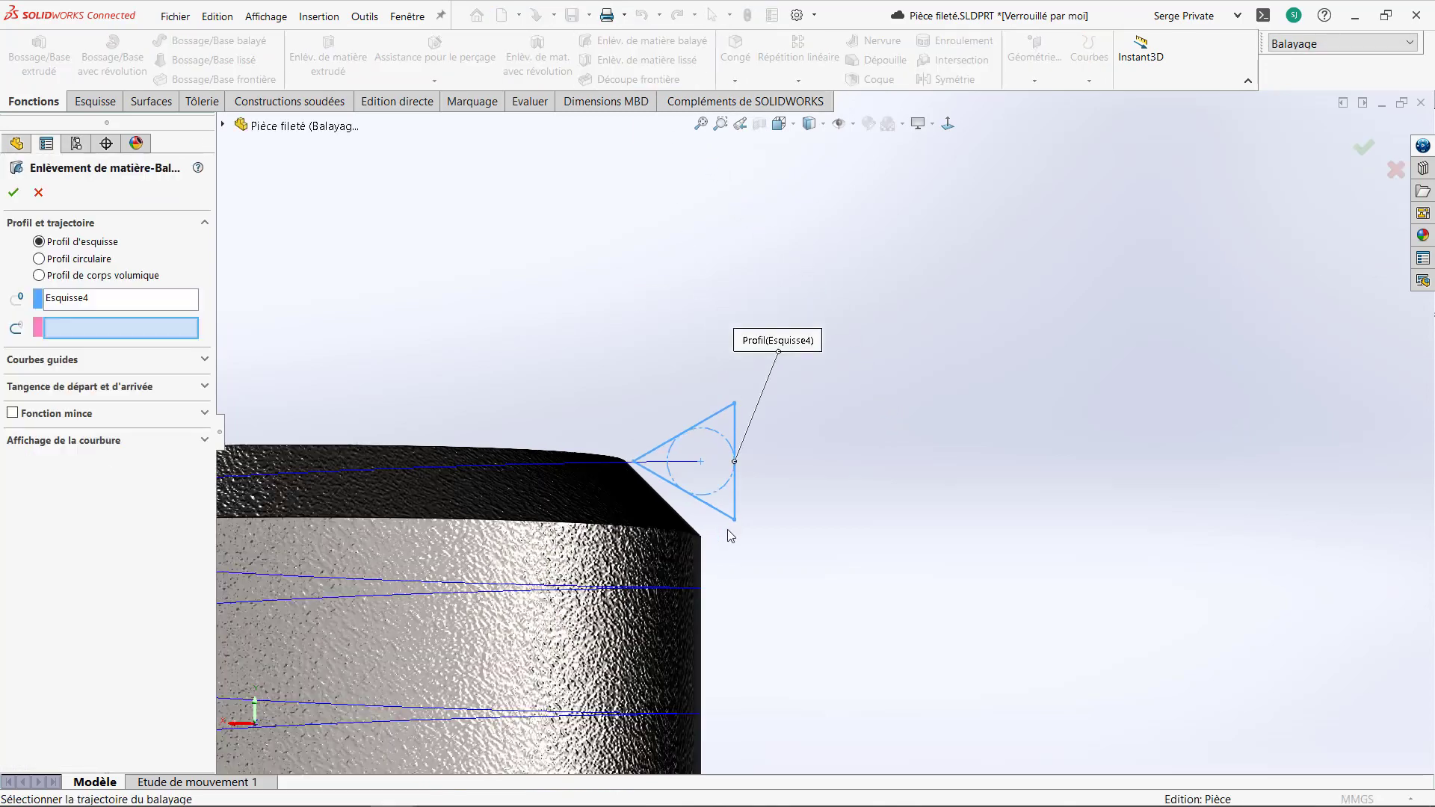
middle_drag(728, 538, 692, 647)
scroll(687, 644, up, 2)
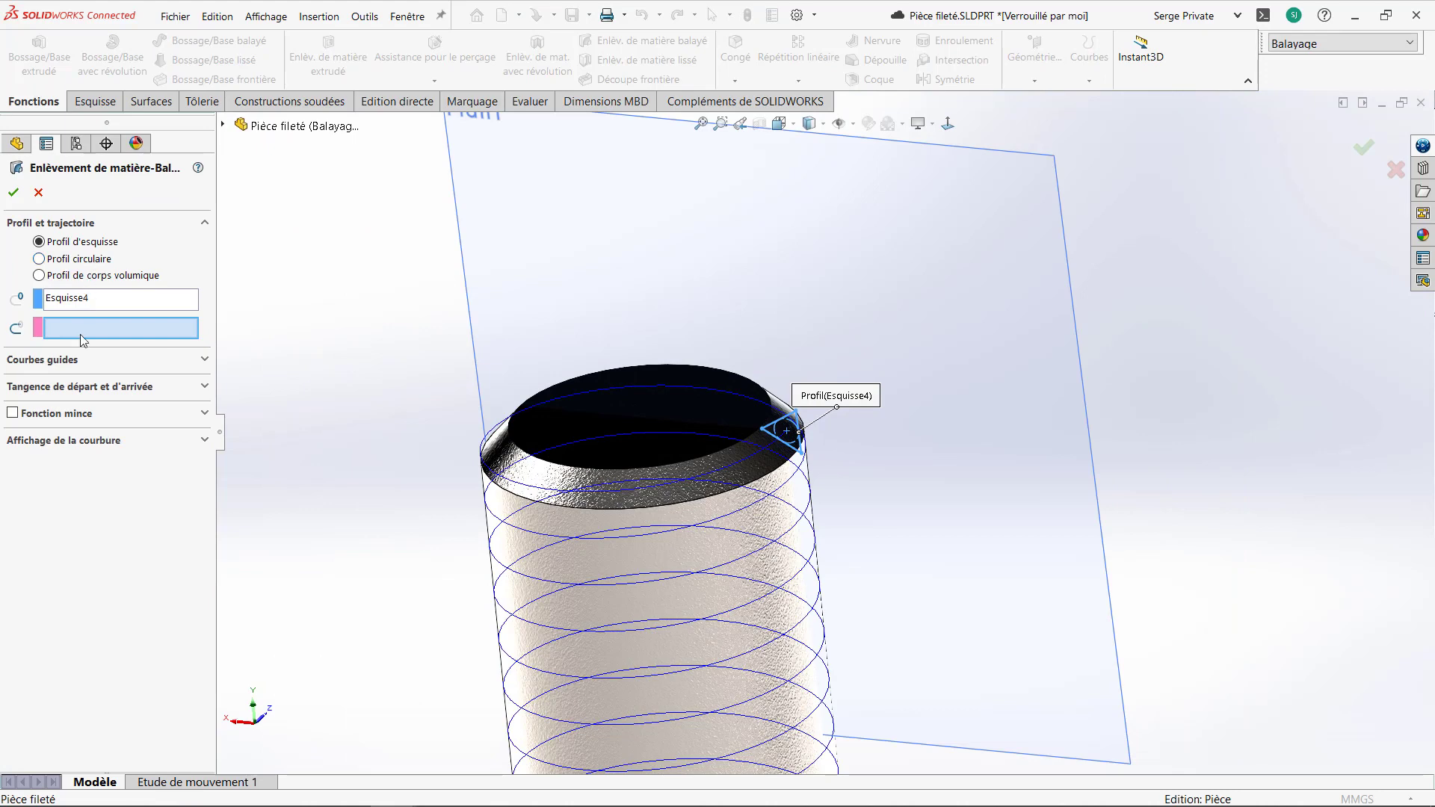
click(540, 532)
scroll(688, 703, up, 3)
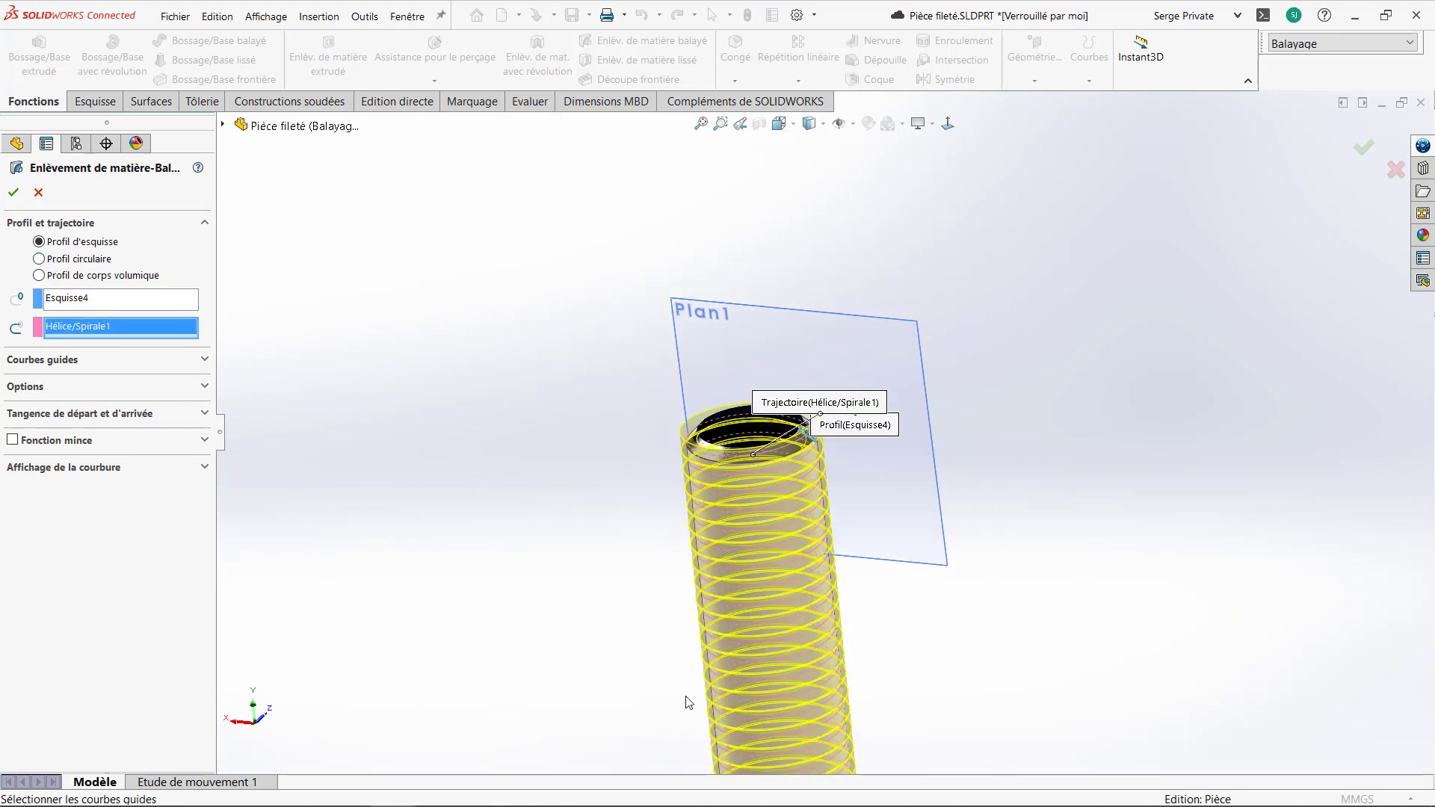
ctrl+middle_drag(686, 698, 699, 535)
middle_drag(606, 536, 639, 431)
click(14, 192)
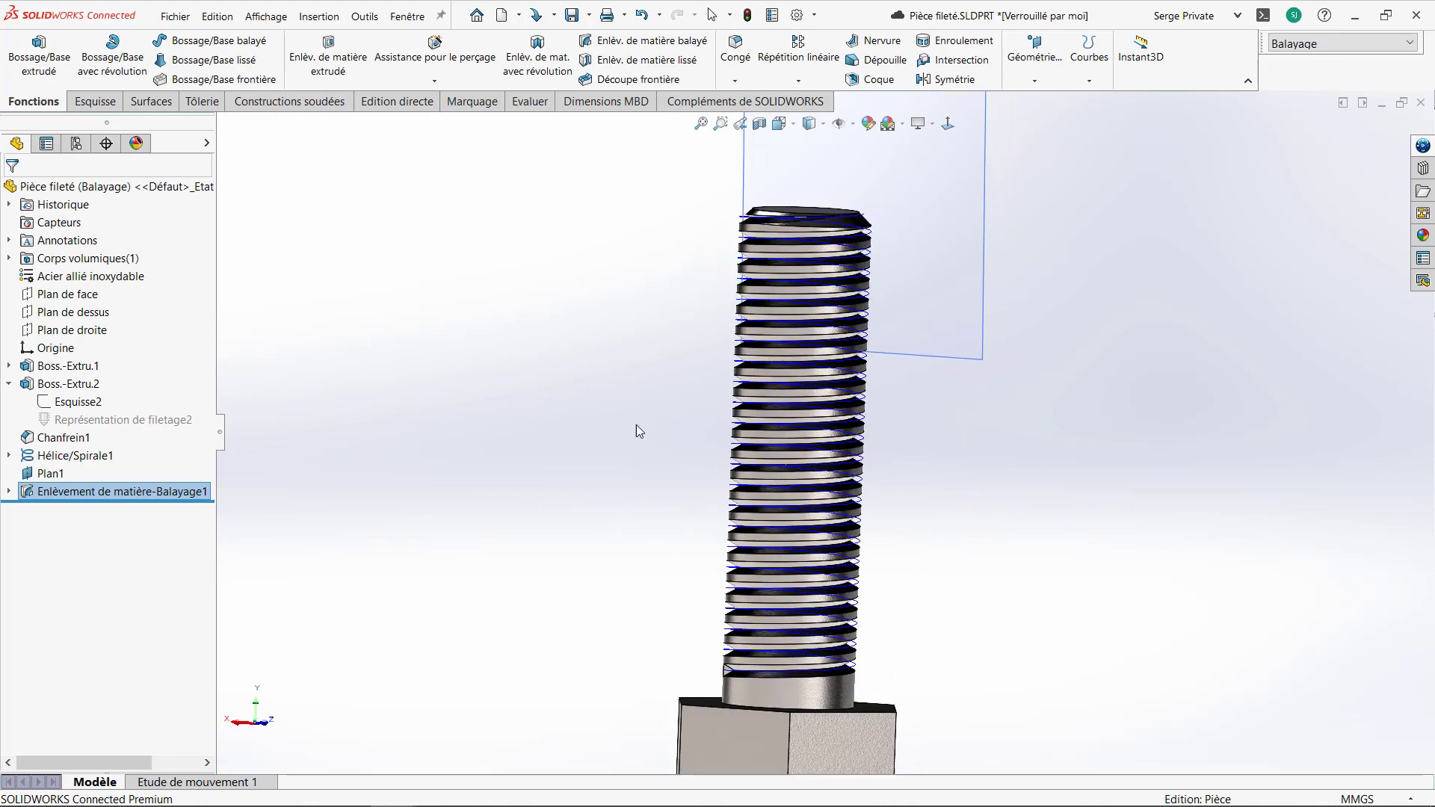
Step: Hide the profile's reference plane and the helix curve so only the threaded bolt shows
click(61, 473)
click(101, 447)
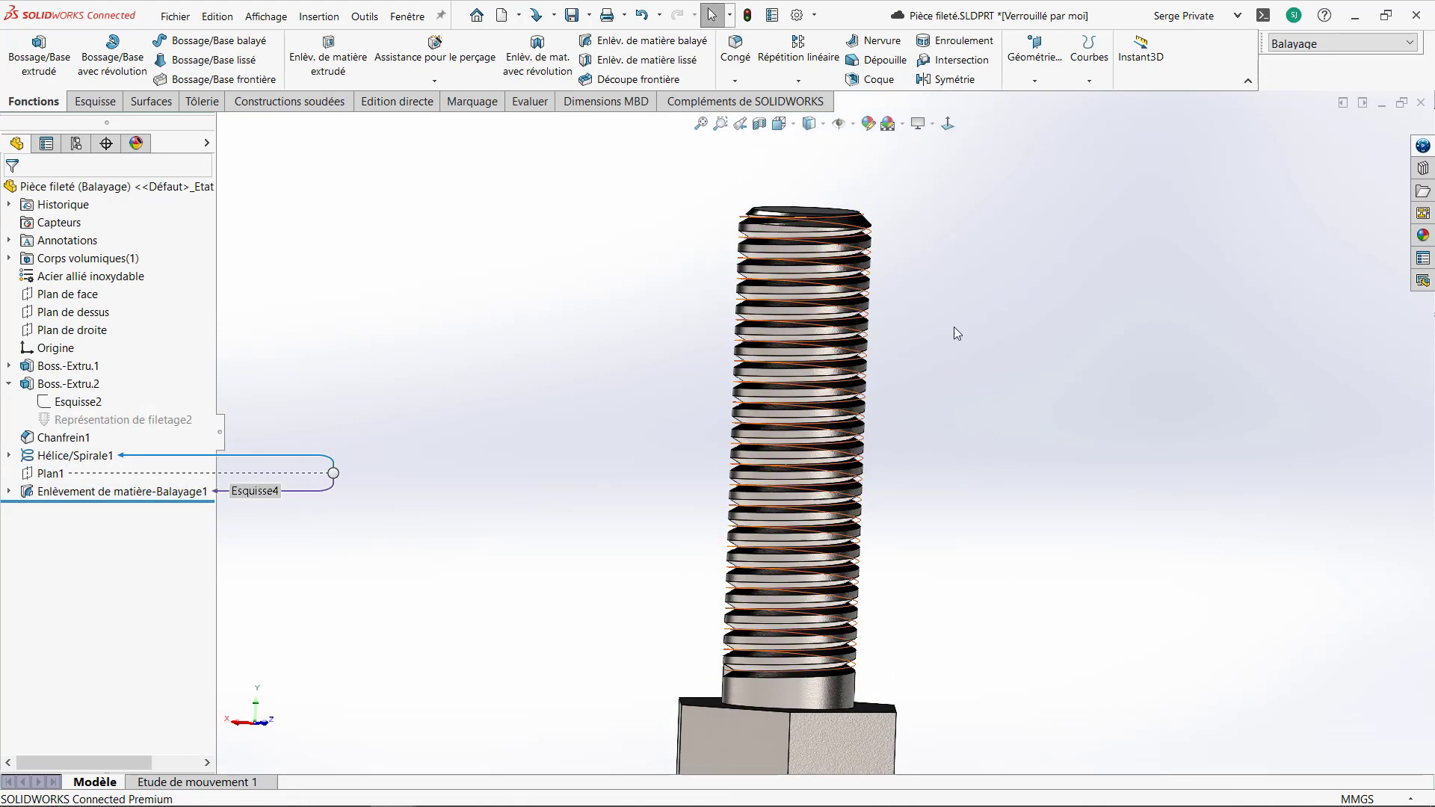
click(75, 455)
click(97, 431)
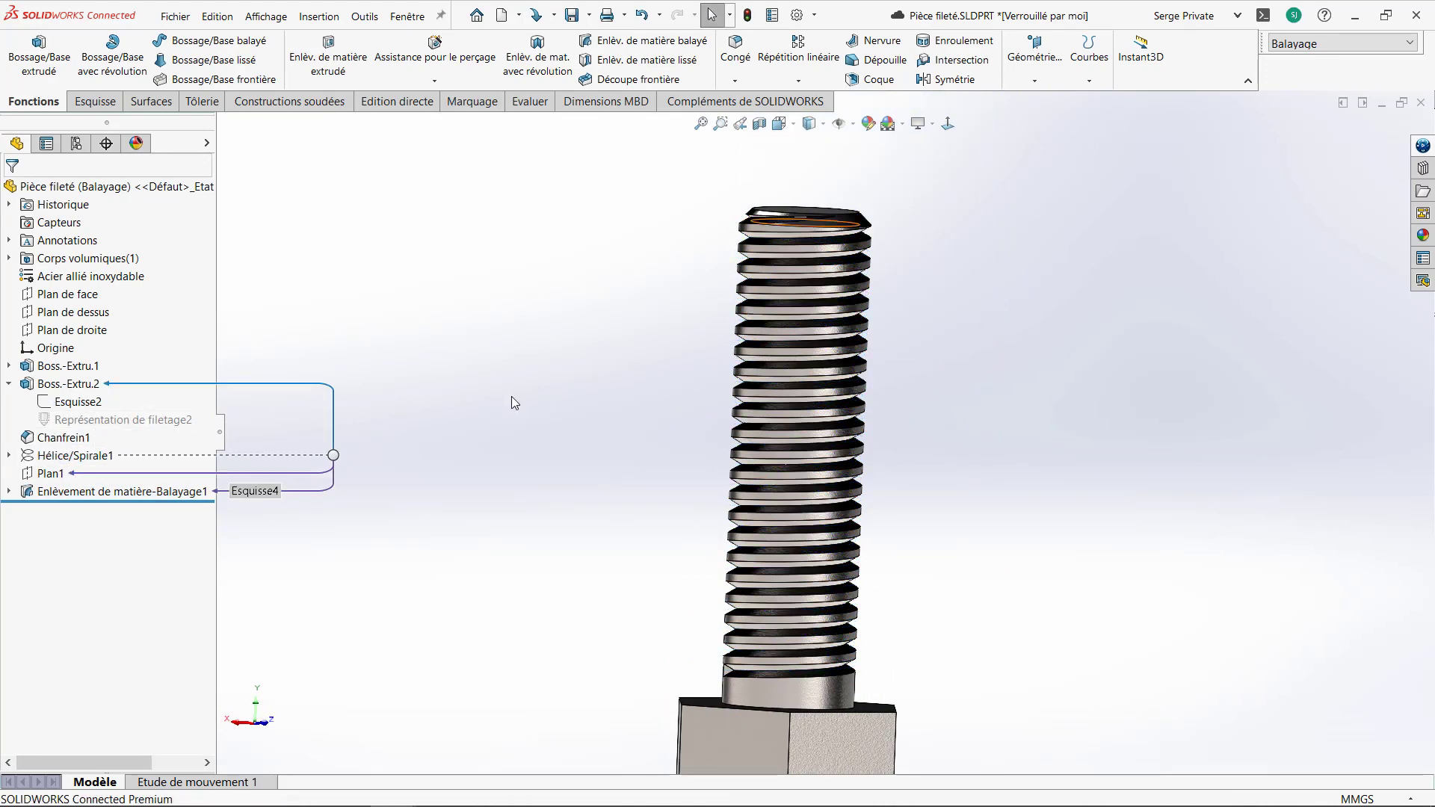
mouse_move(577, 438)
middle_down()
mouse_move(456, 515)
mouse_move(538, 486)
mouse_move(561, 461)
middle_up()
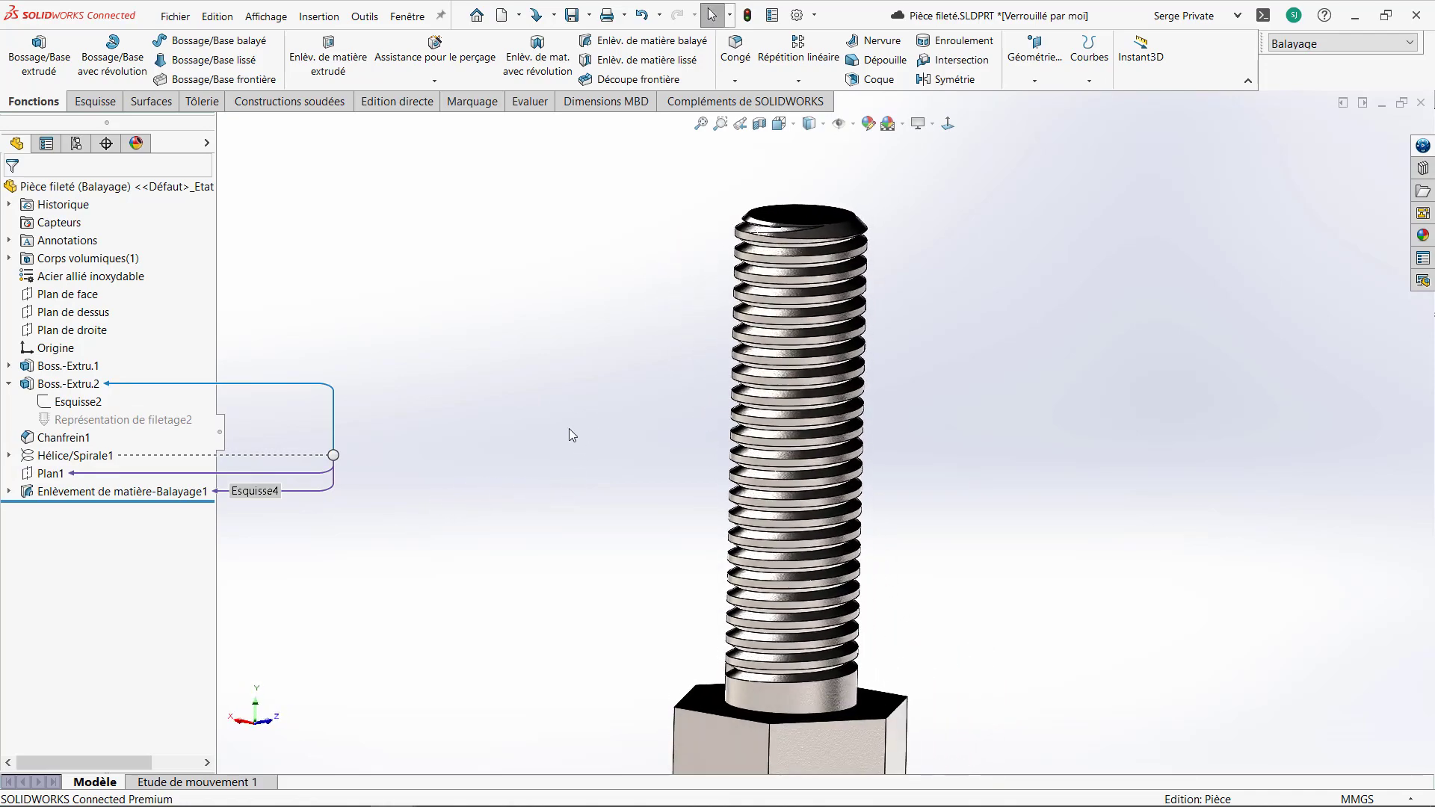
Step: Activate the Filetage configuration and start a Thread feature from the shank's lower chamfer edge up to the hex head's shank-side face
click(1383, 39)
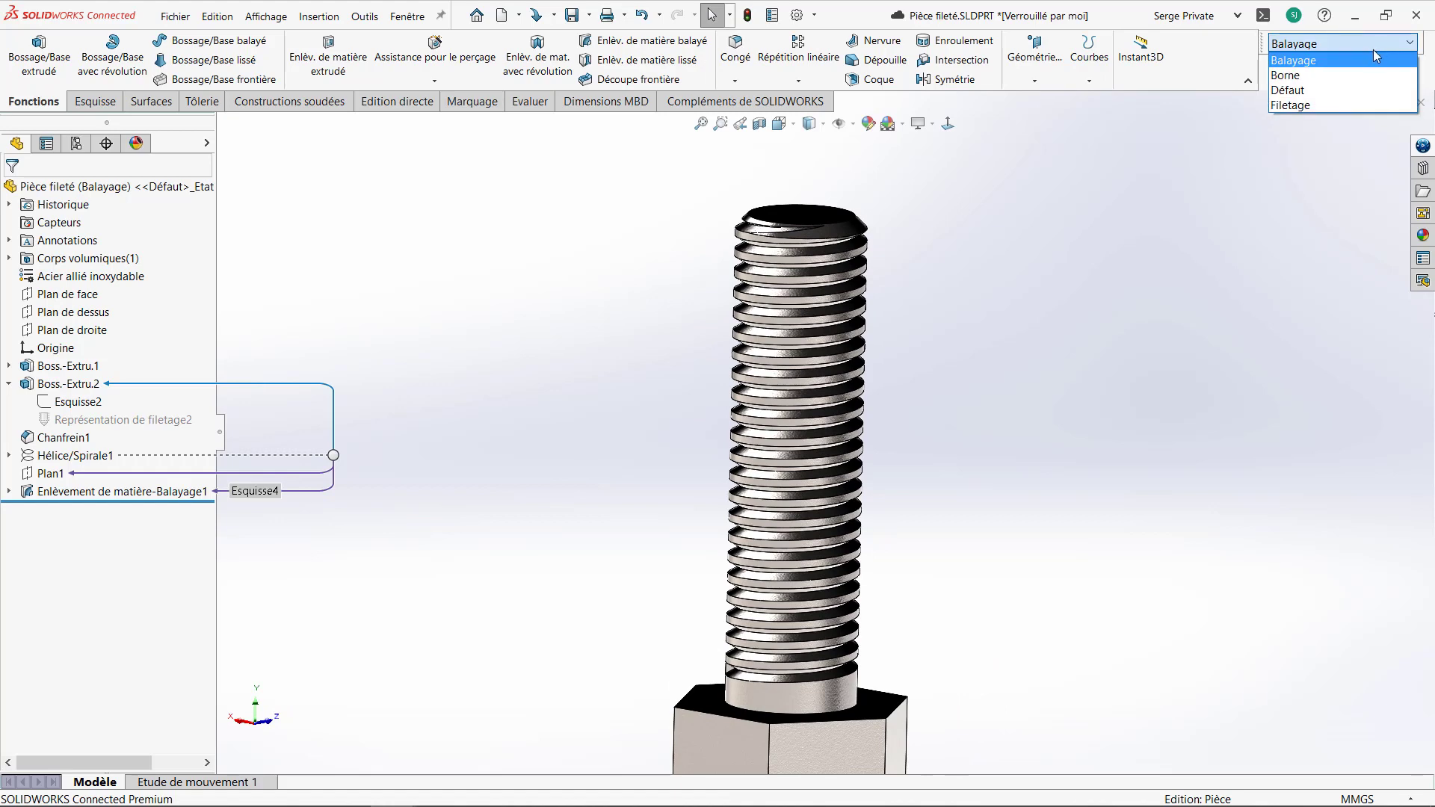
click(1332, 104)
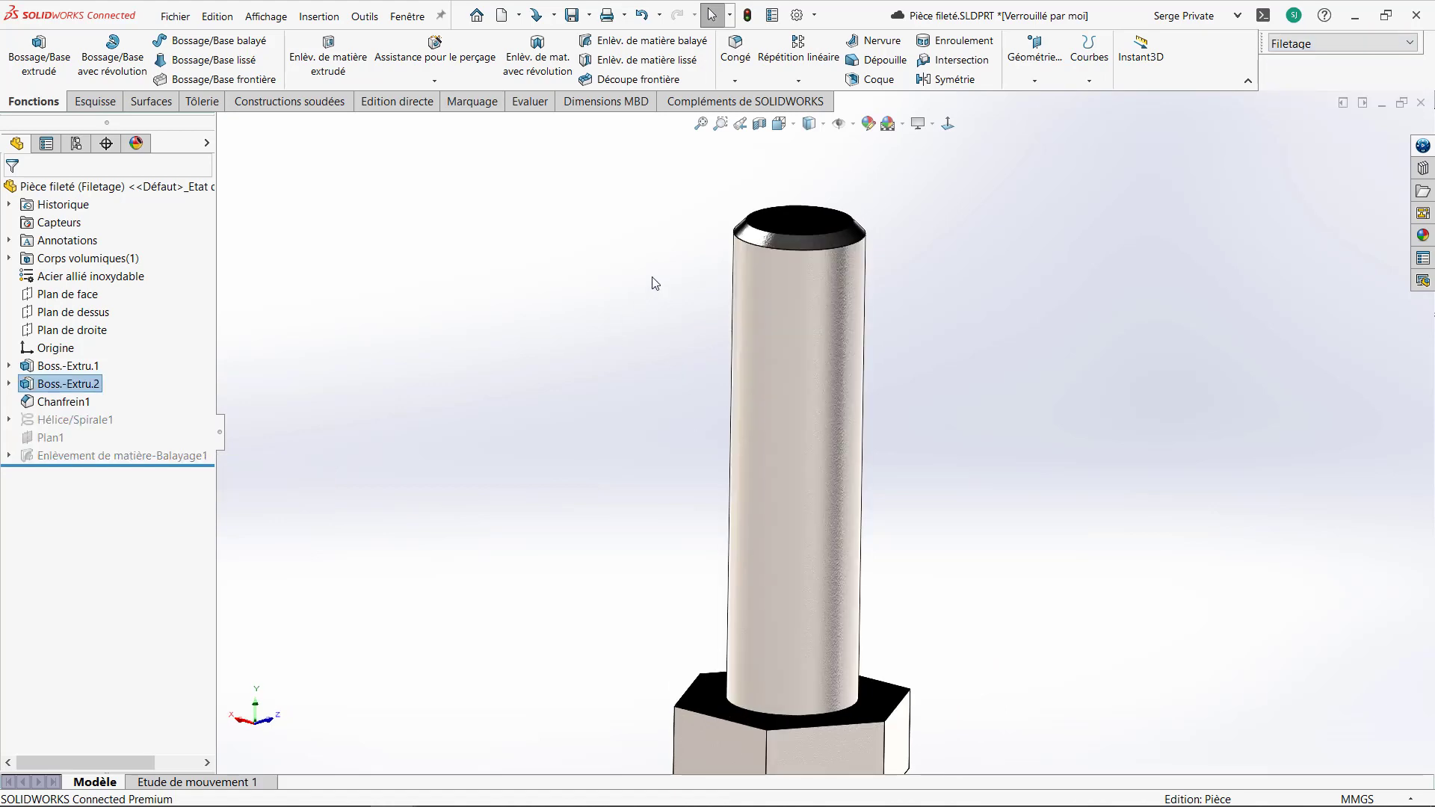
click(440, 80)
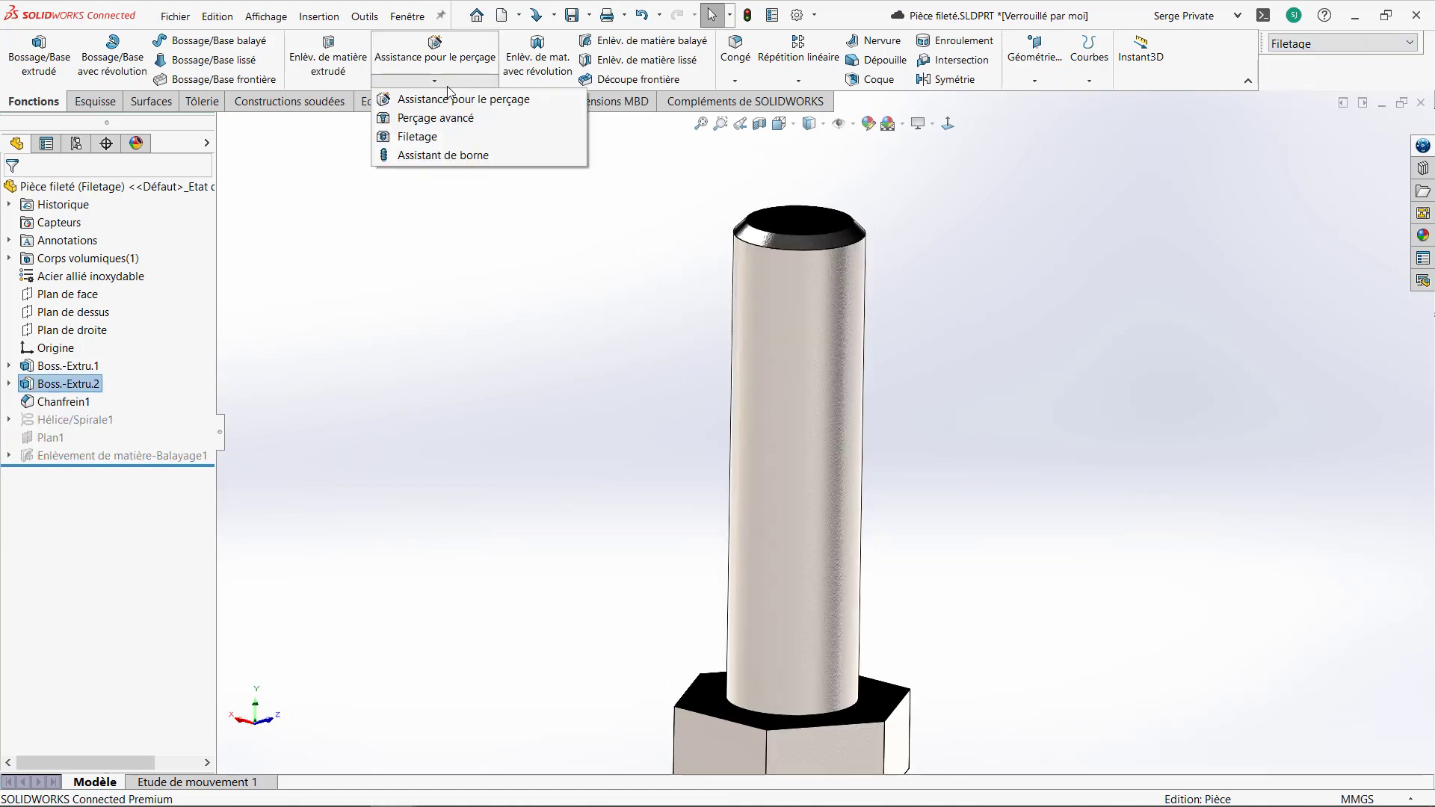
click(437, 139)
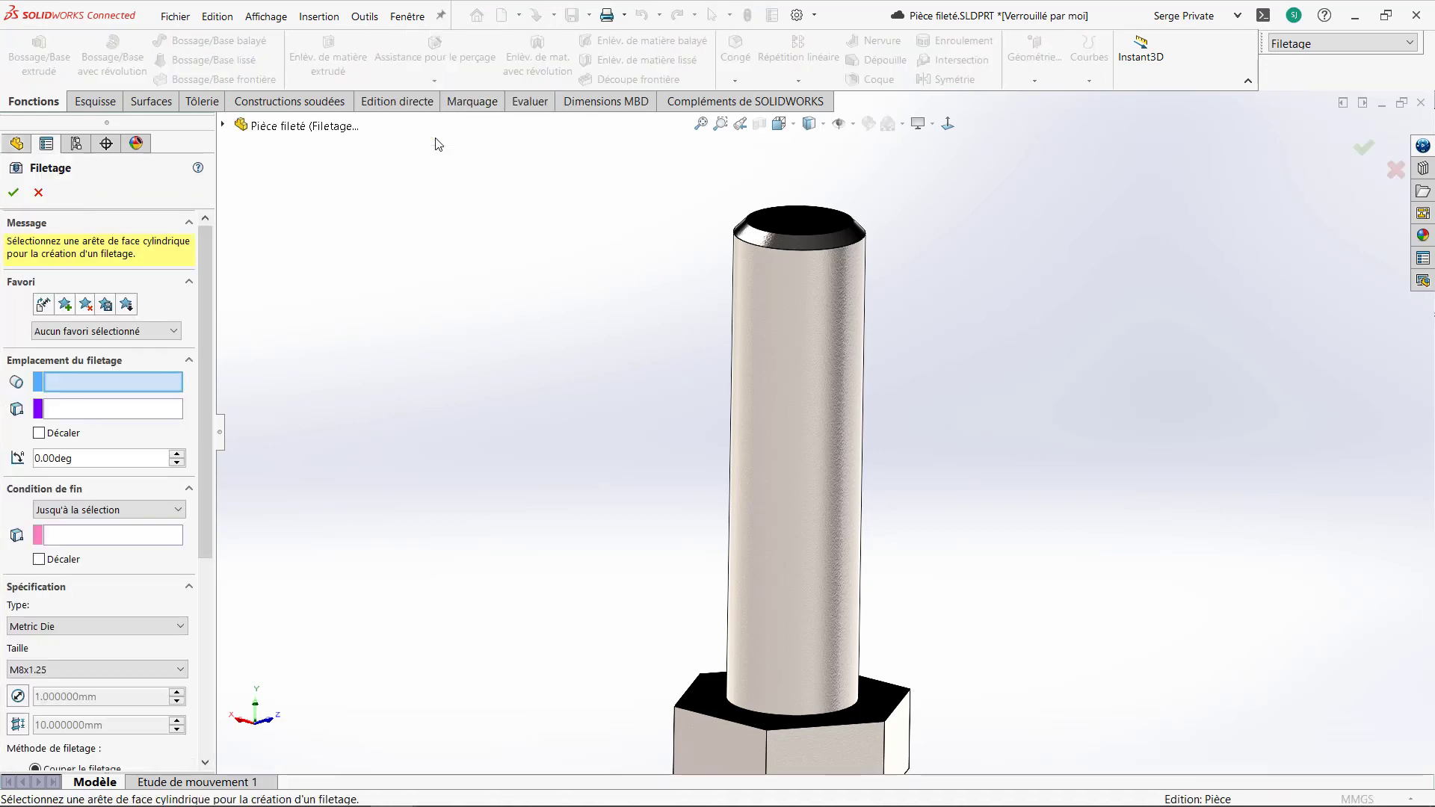
click(779, 250)
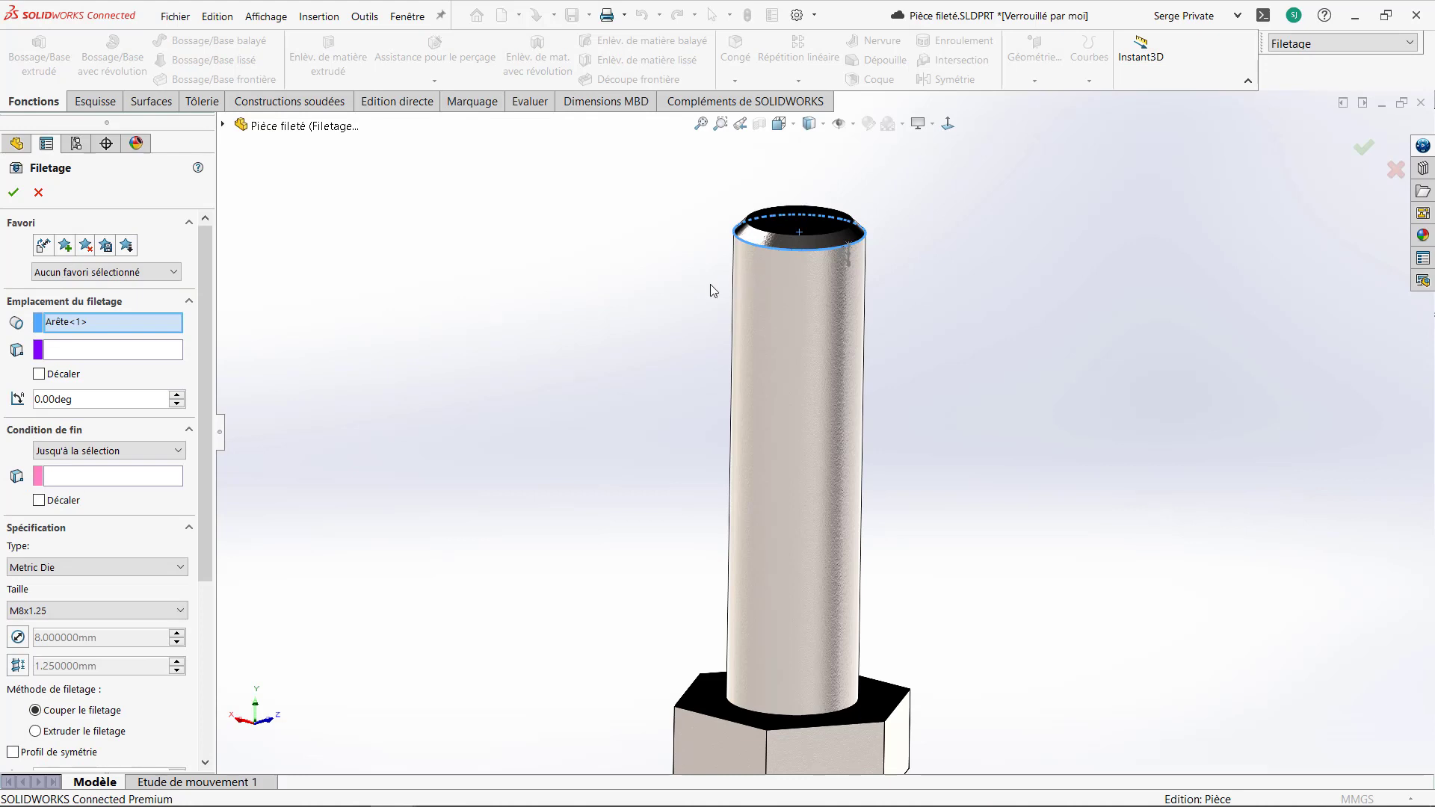
scroll(171, 414, down, 2)
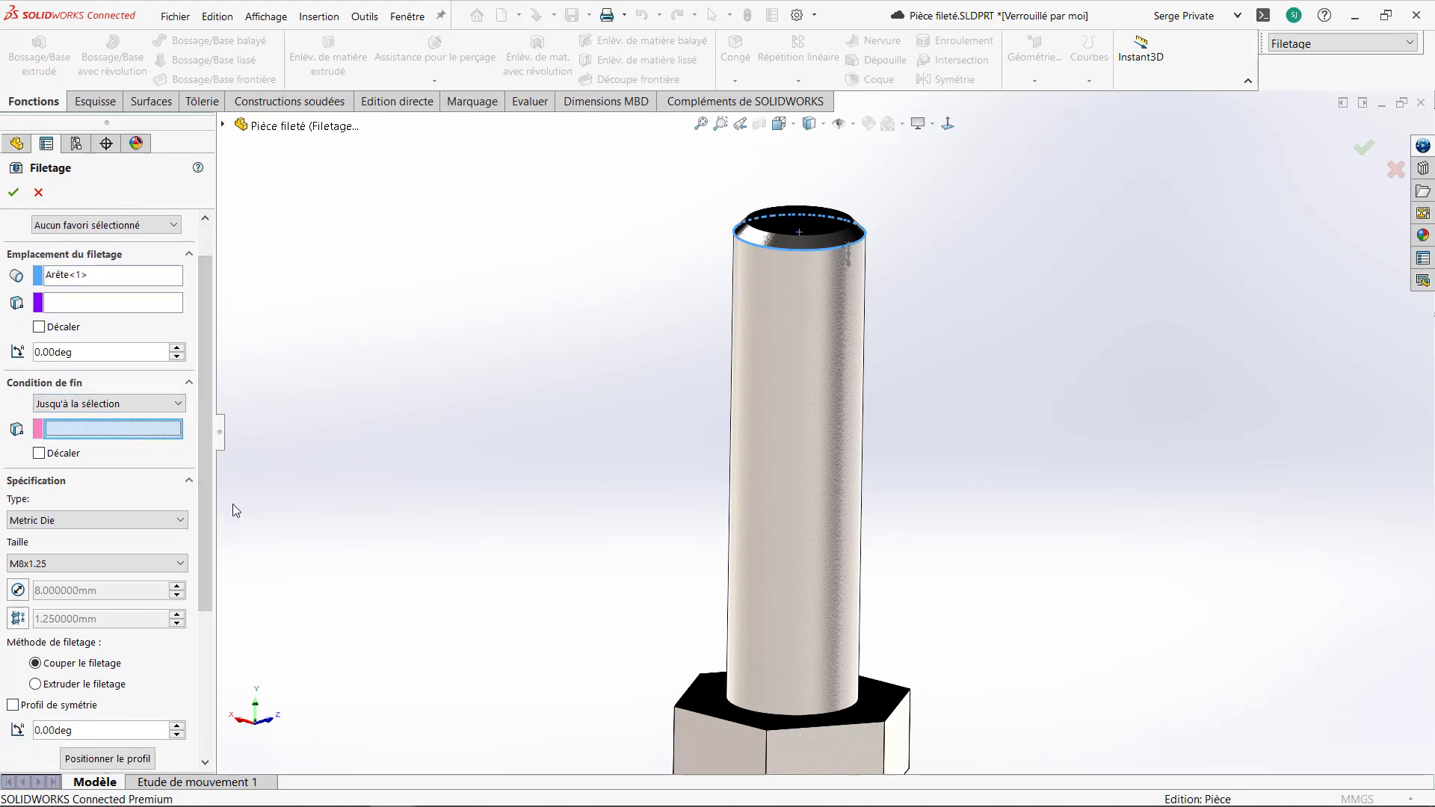
click(710, 698)
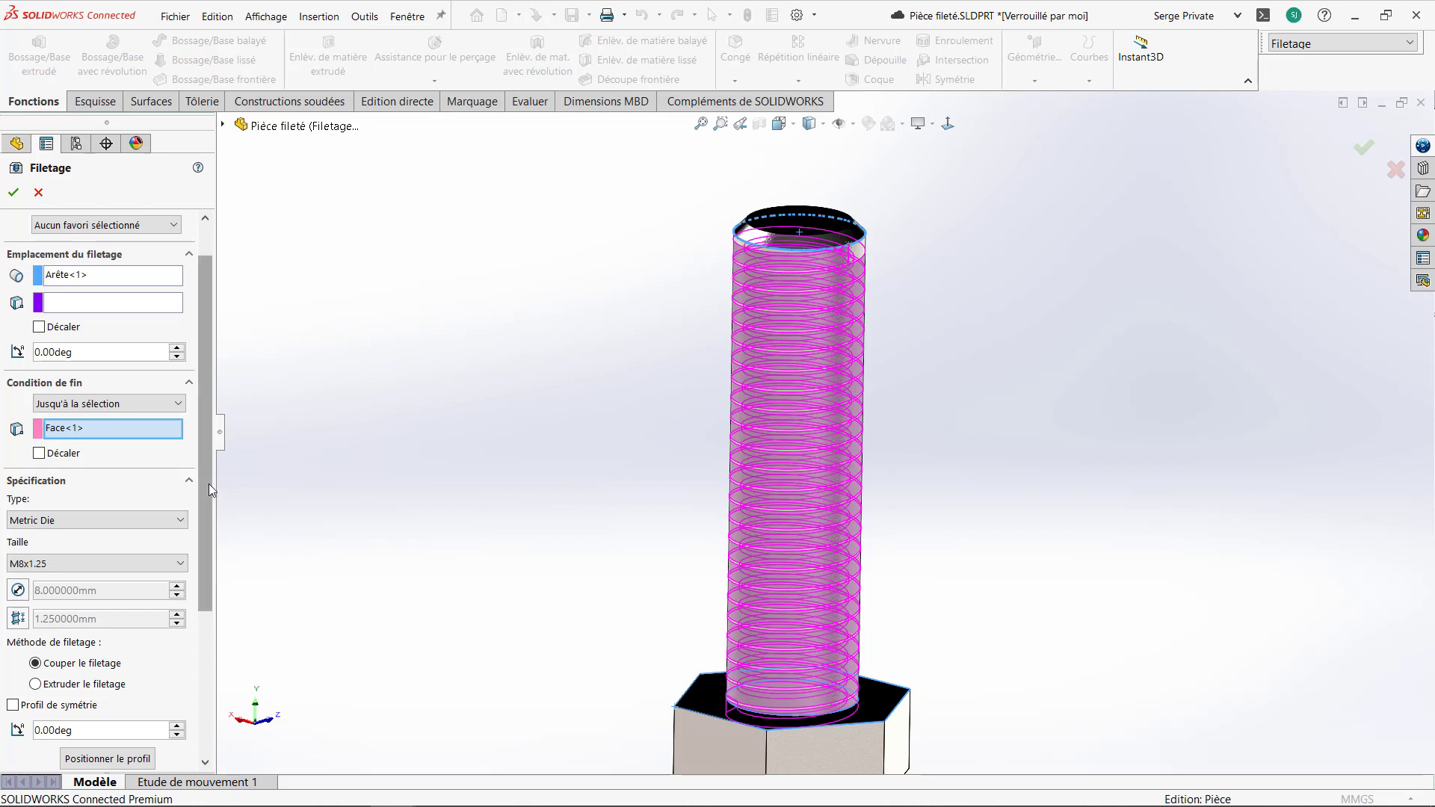
Step: Try the Metric Tap type and the extruded thread method, and return to Metric Die with a cut thread
click(150, 521)
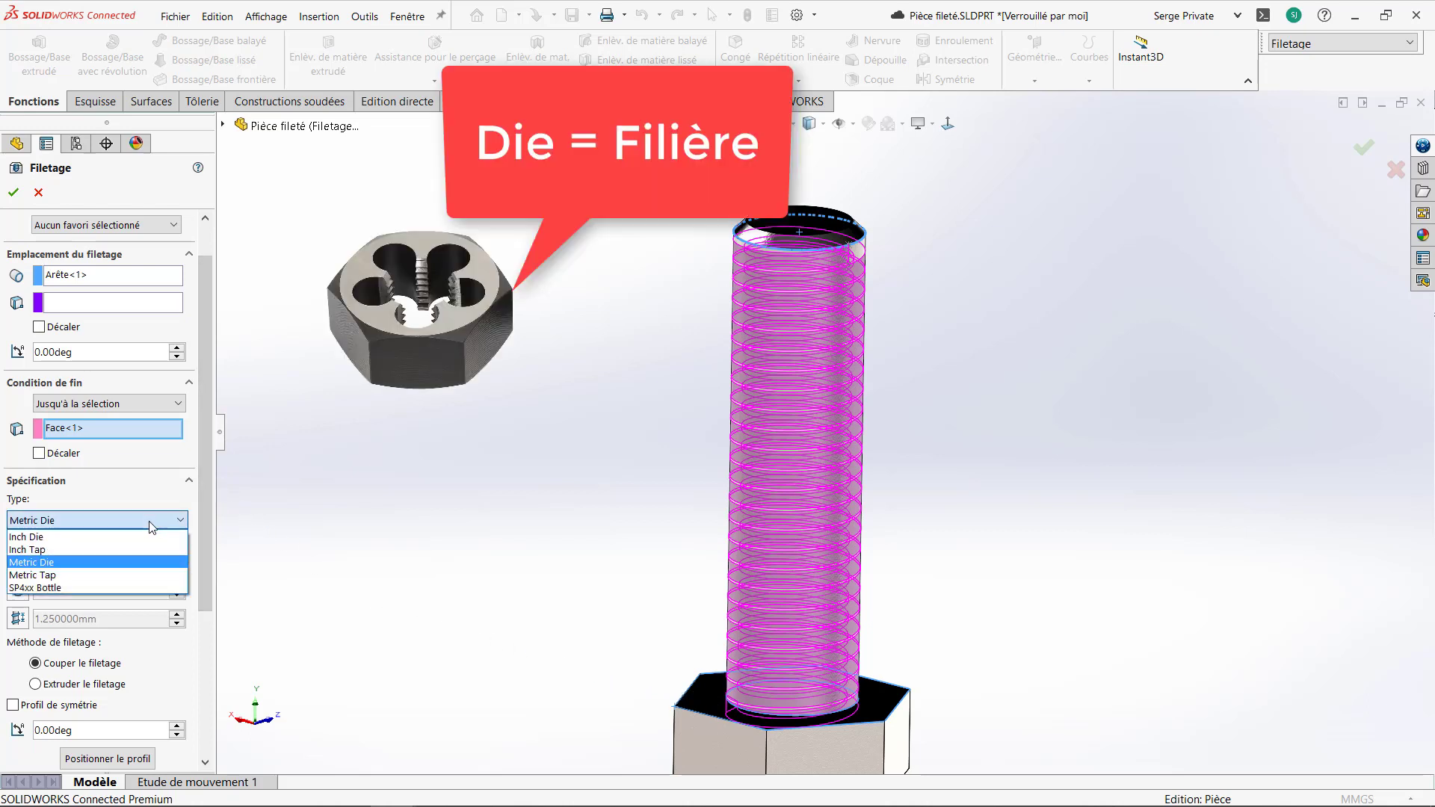
click(91, 577)
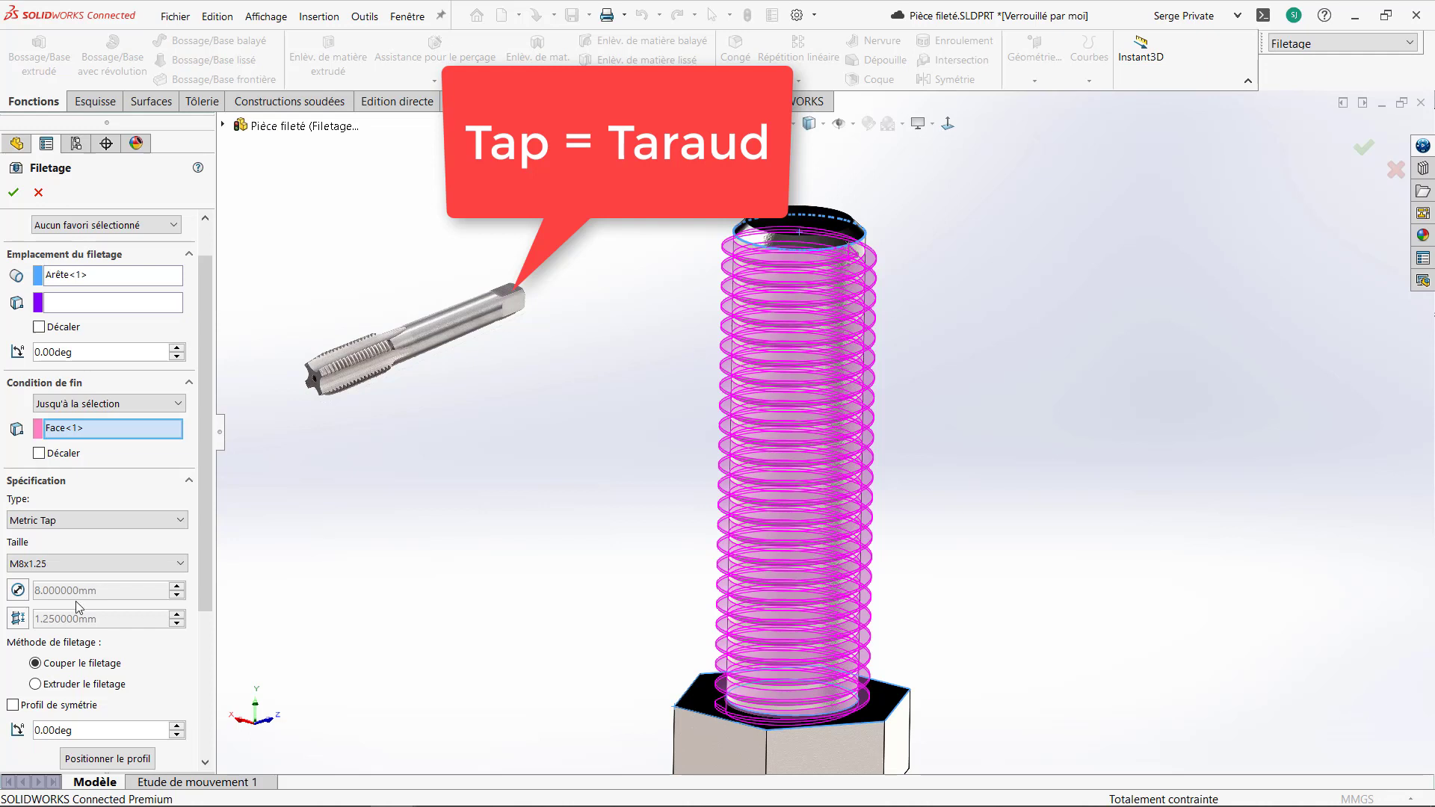
click(64, 681)
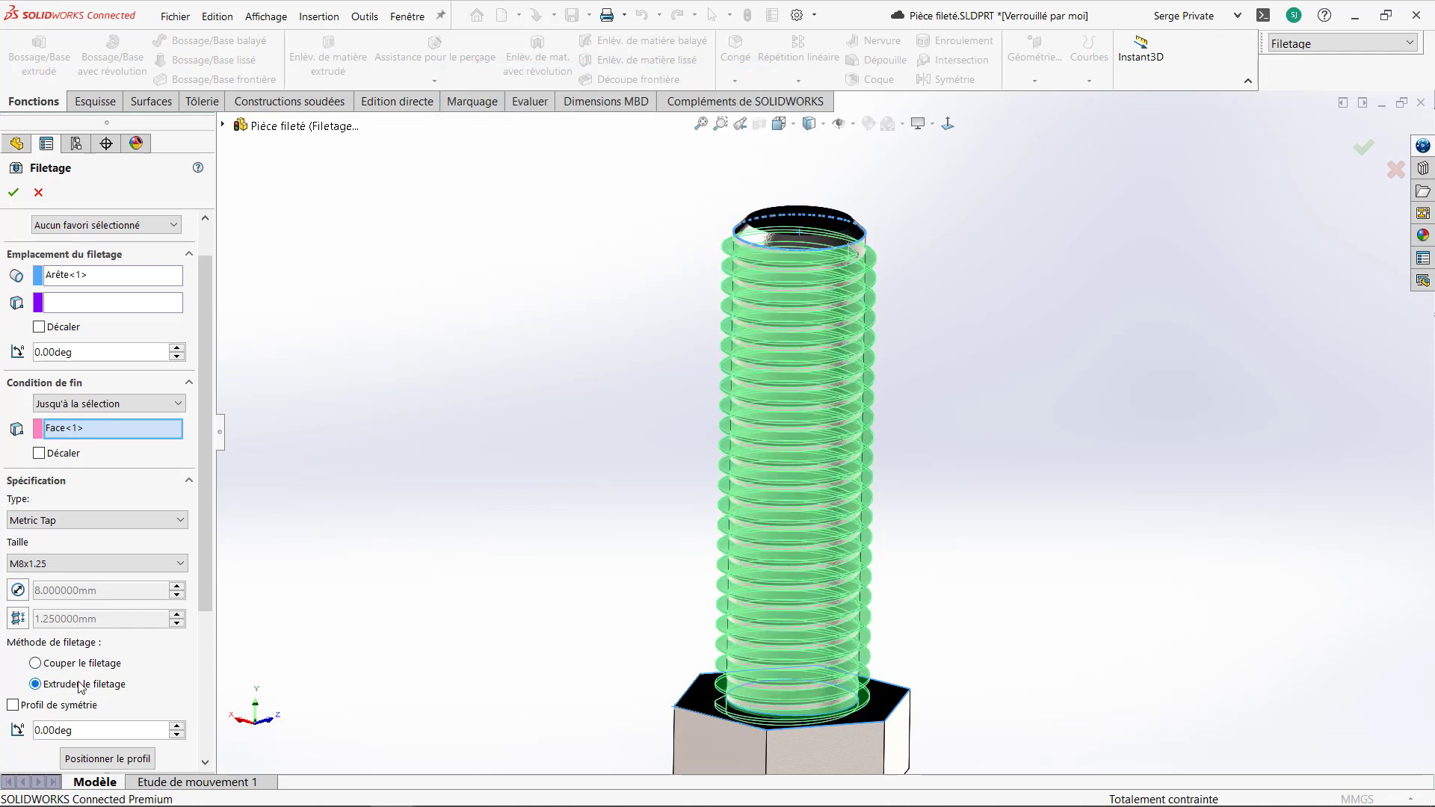
click(97, 520)
click(90, 566)
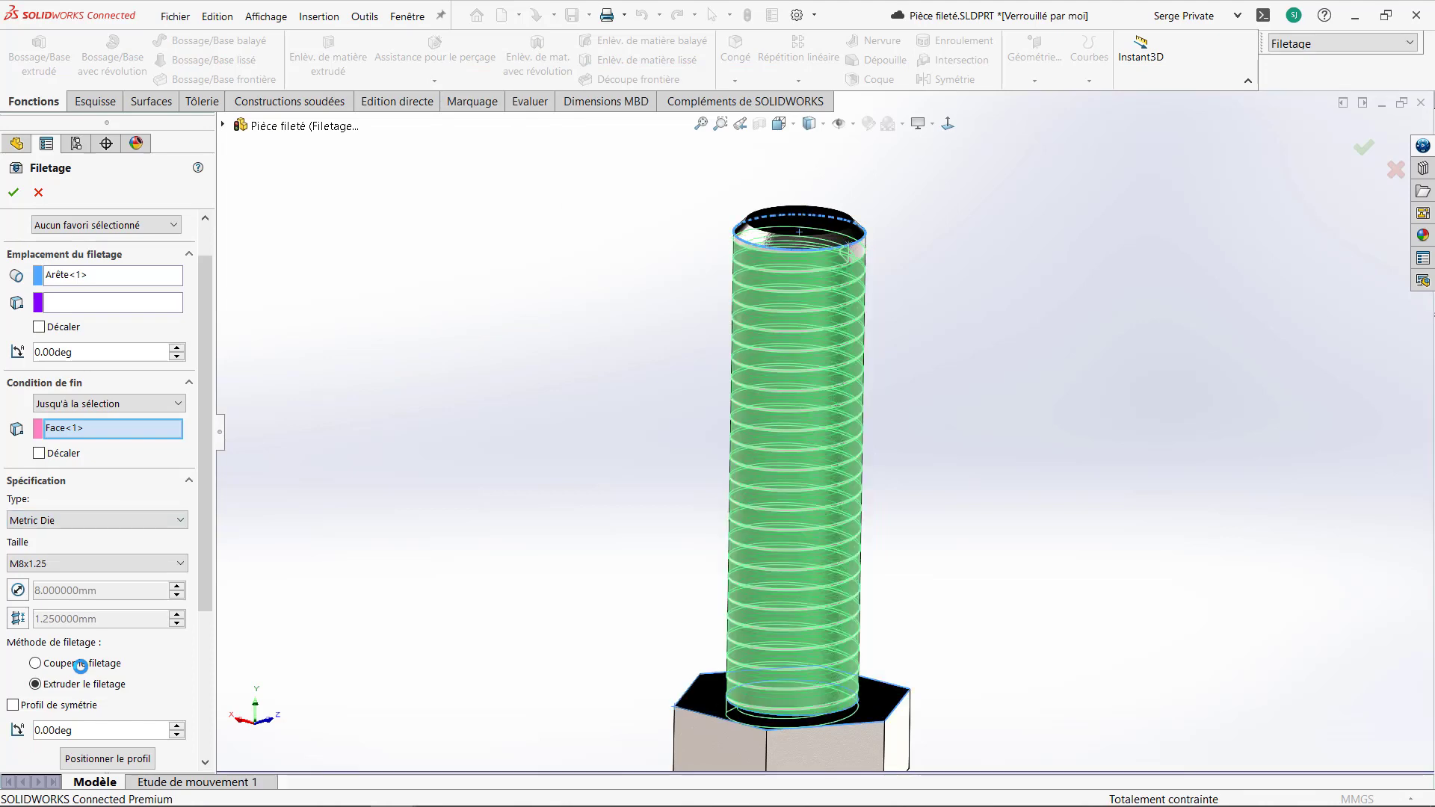
click(80, 665)
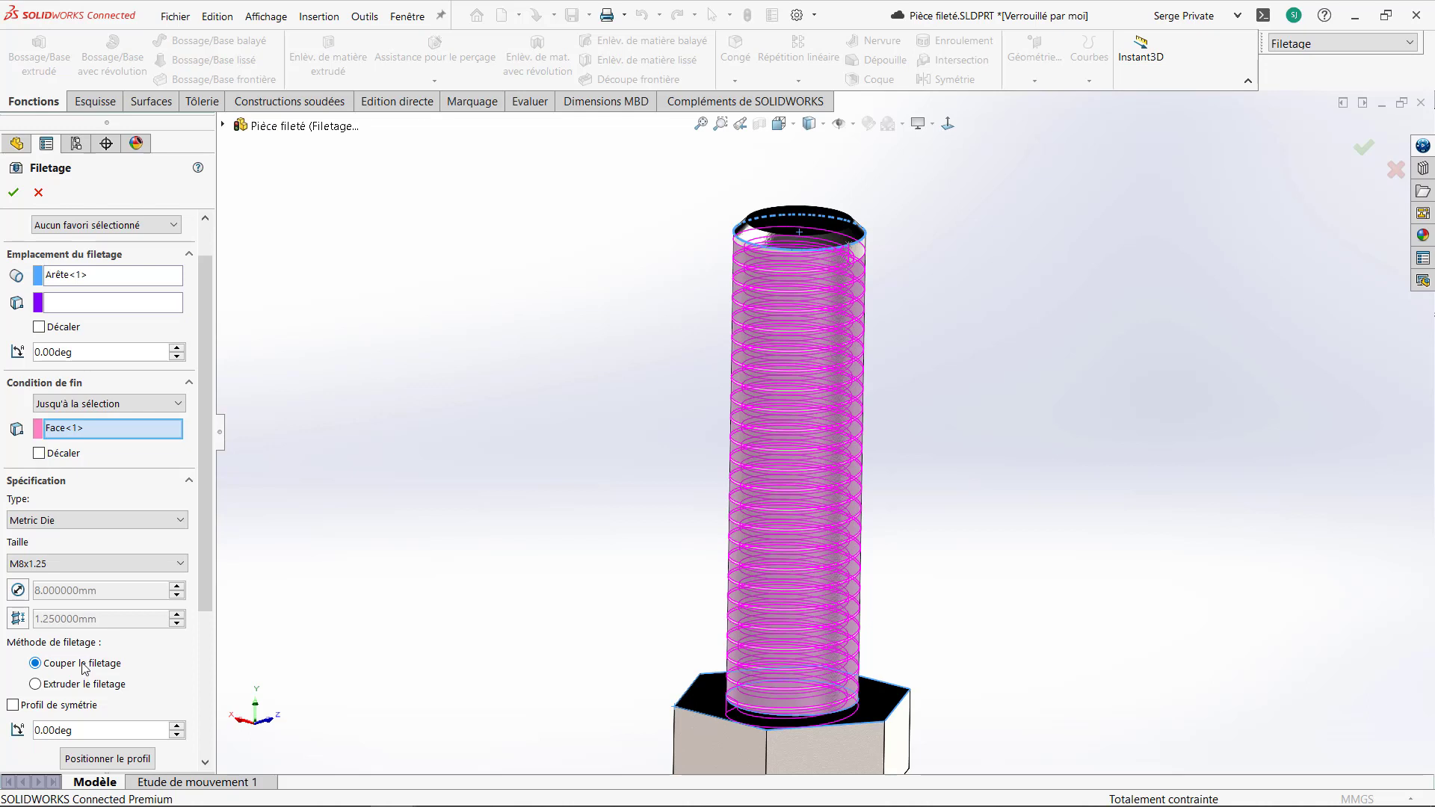
Step: Trim the M8x1.25 thread to the end face, offset its start 1.5 mm outward past the chamfer, and create it
drag(202, 587, 201, 727)
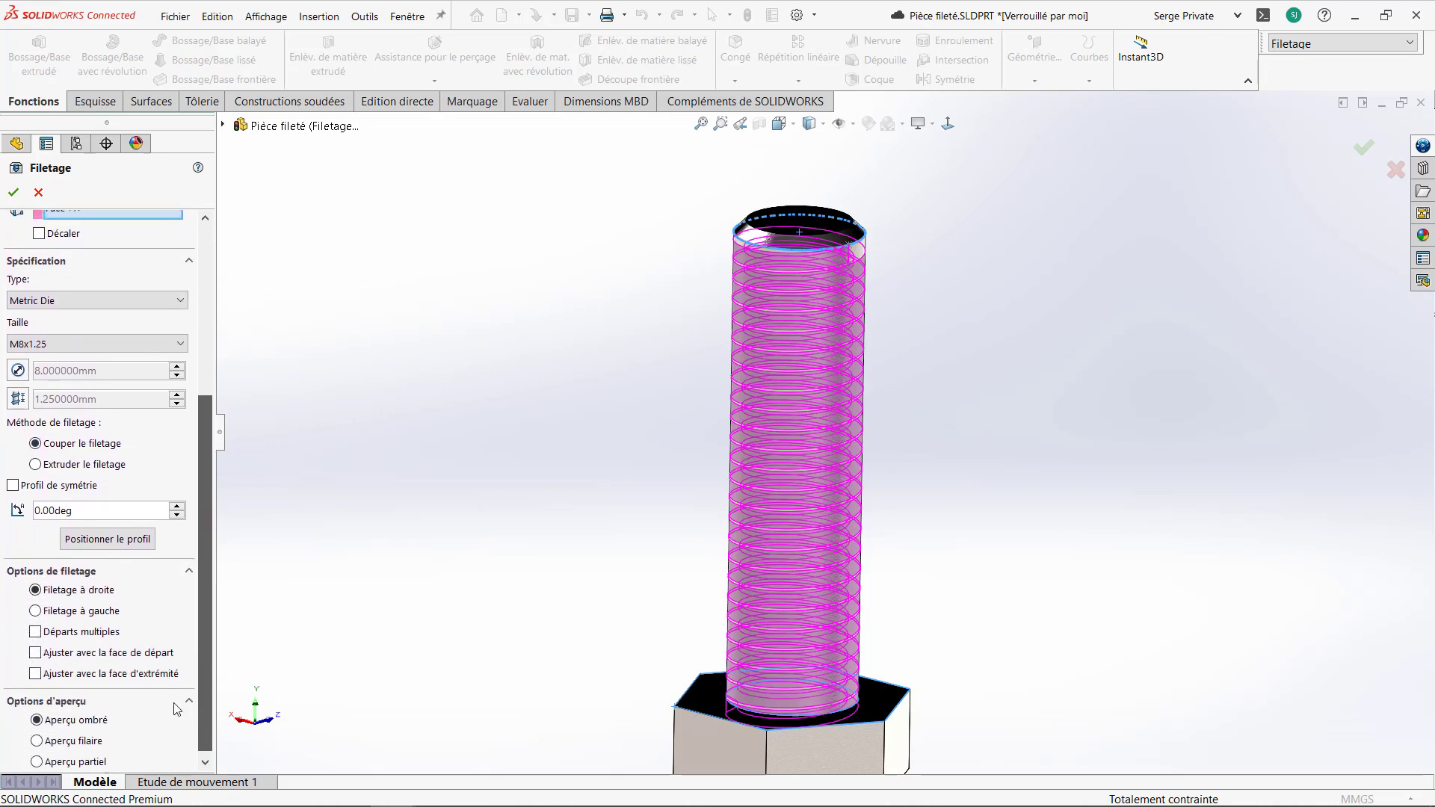
click(124, 681)
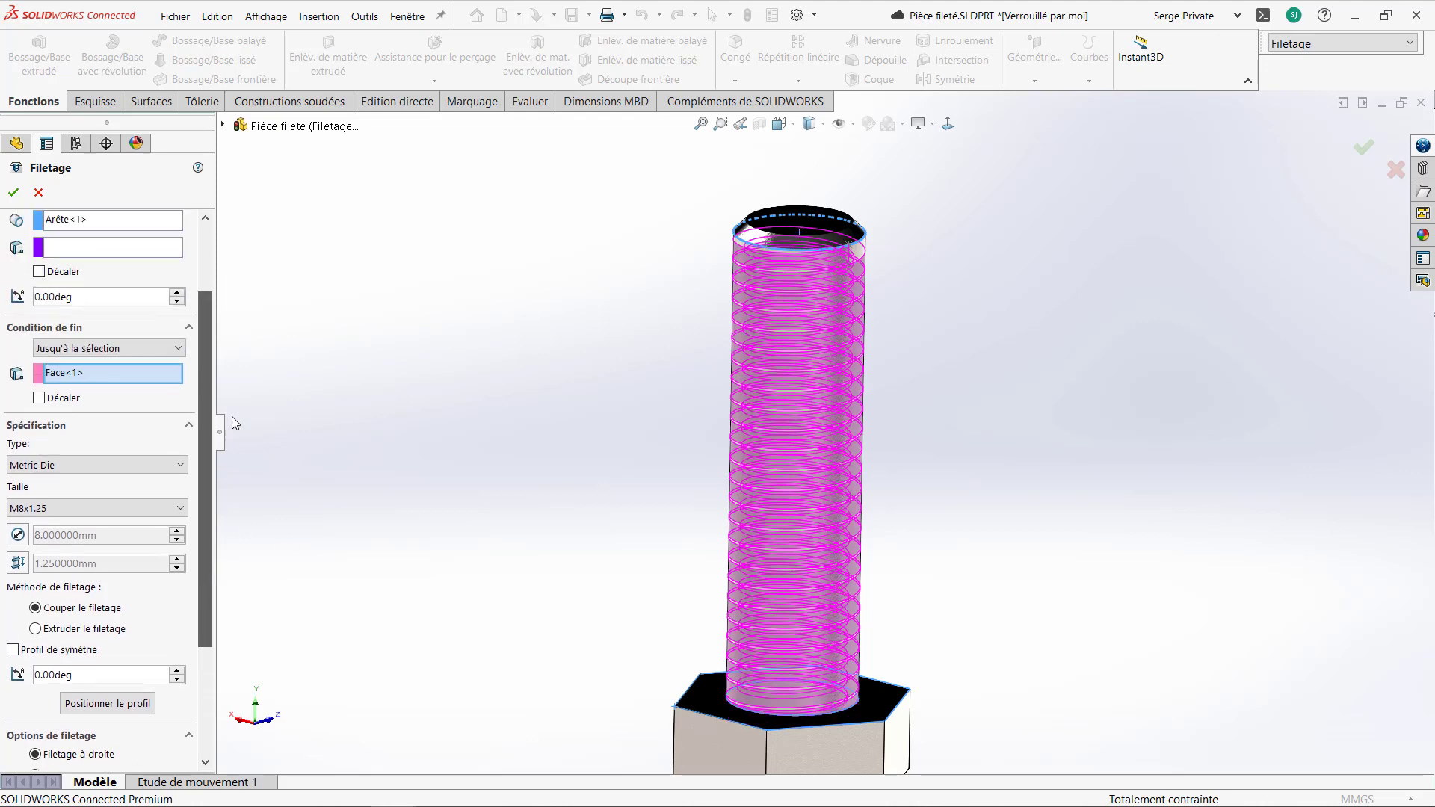
click(39, 374)
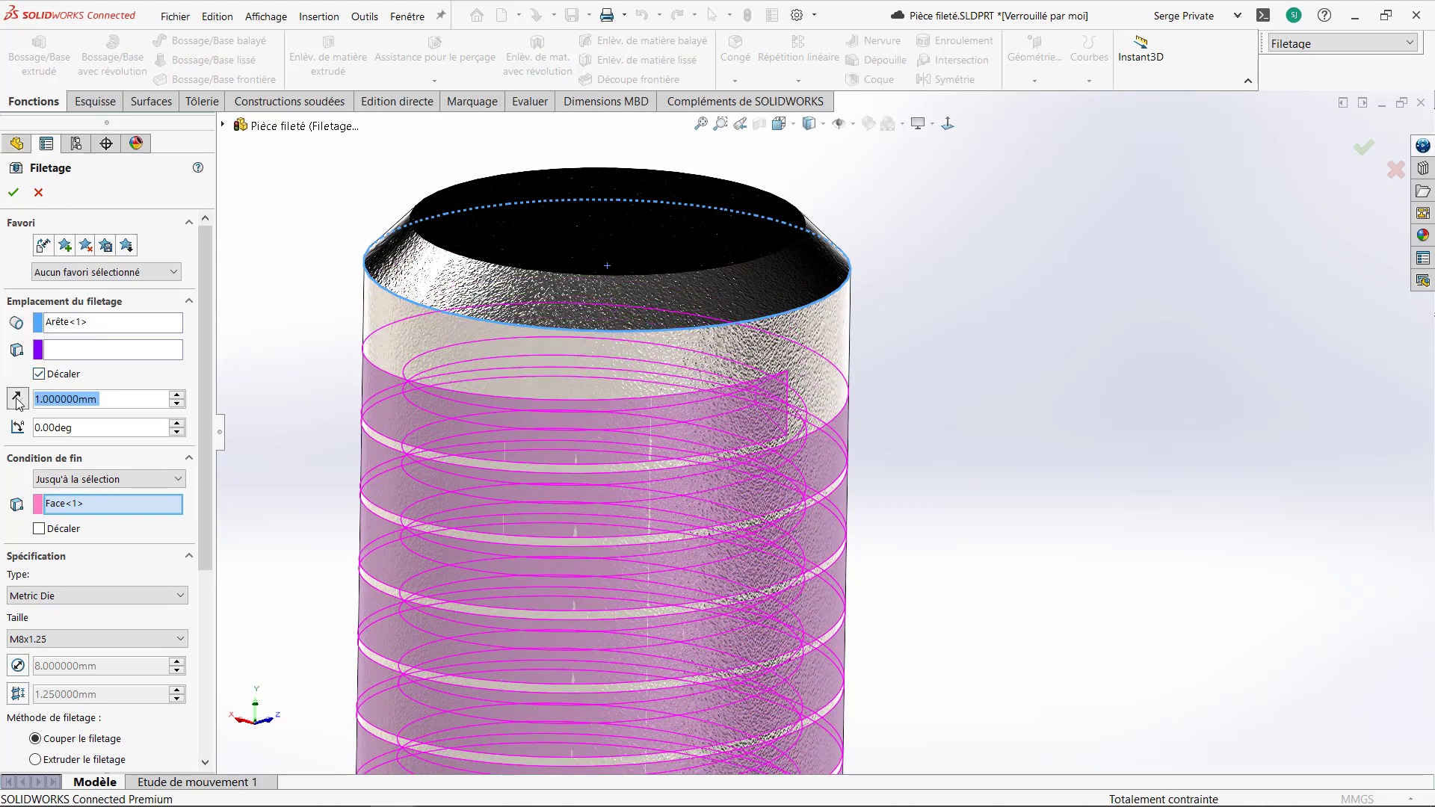
click(18, 400)
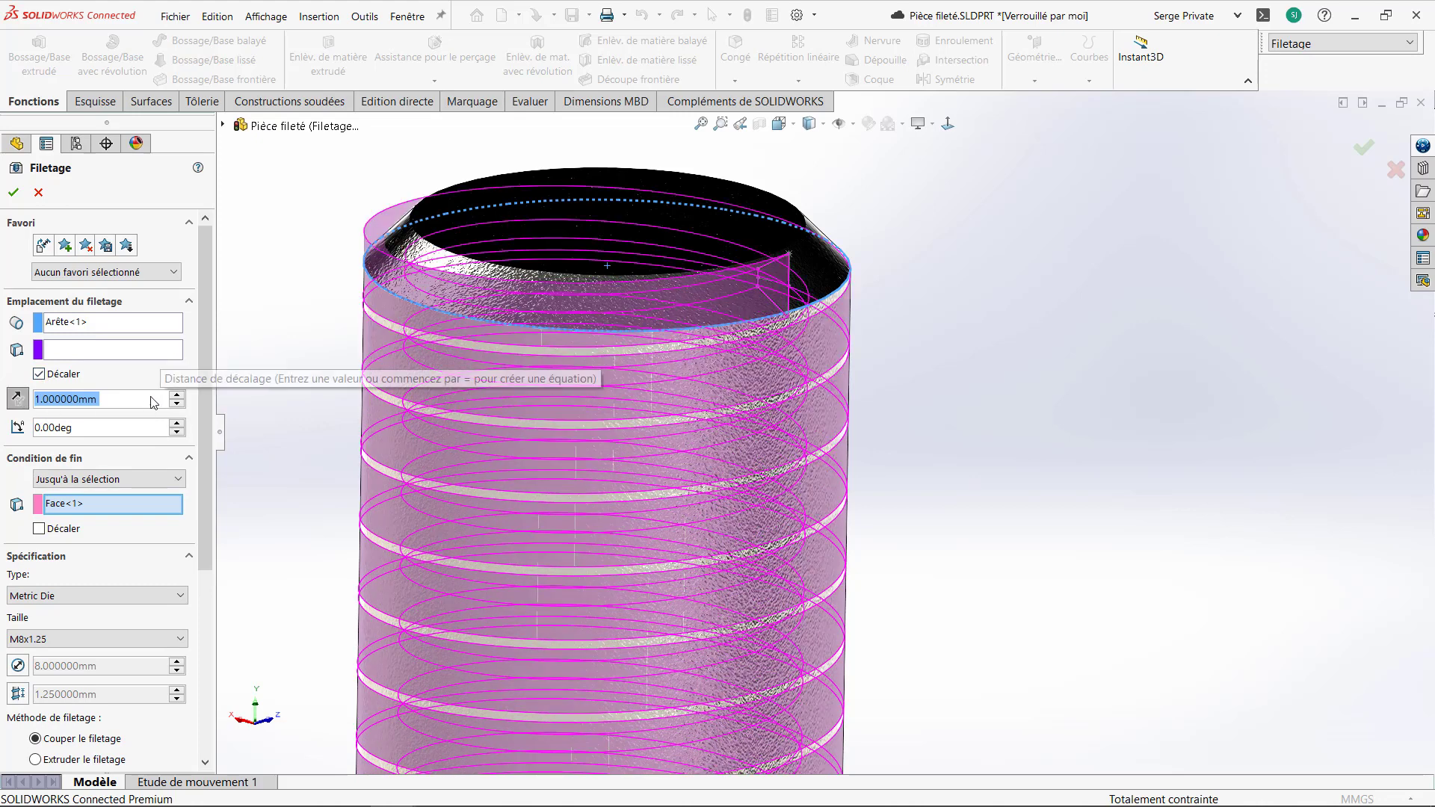
text(1.5)
key(Return)
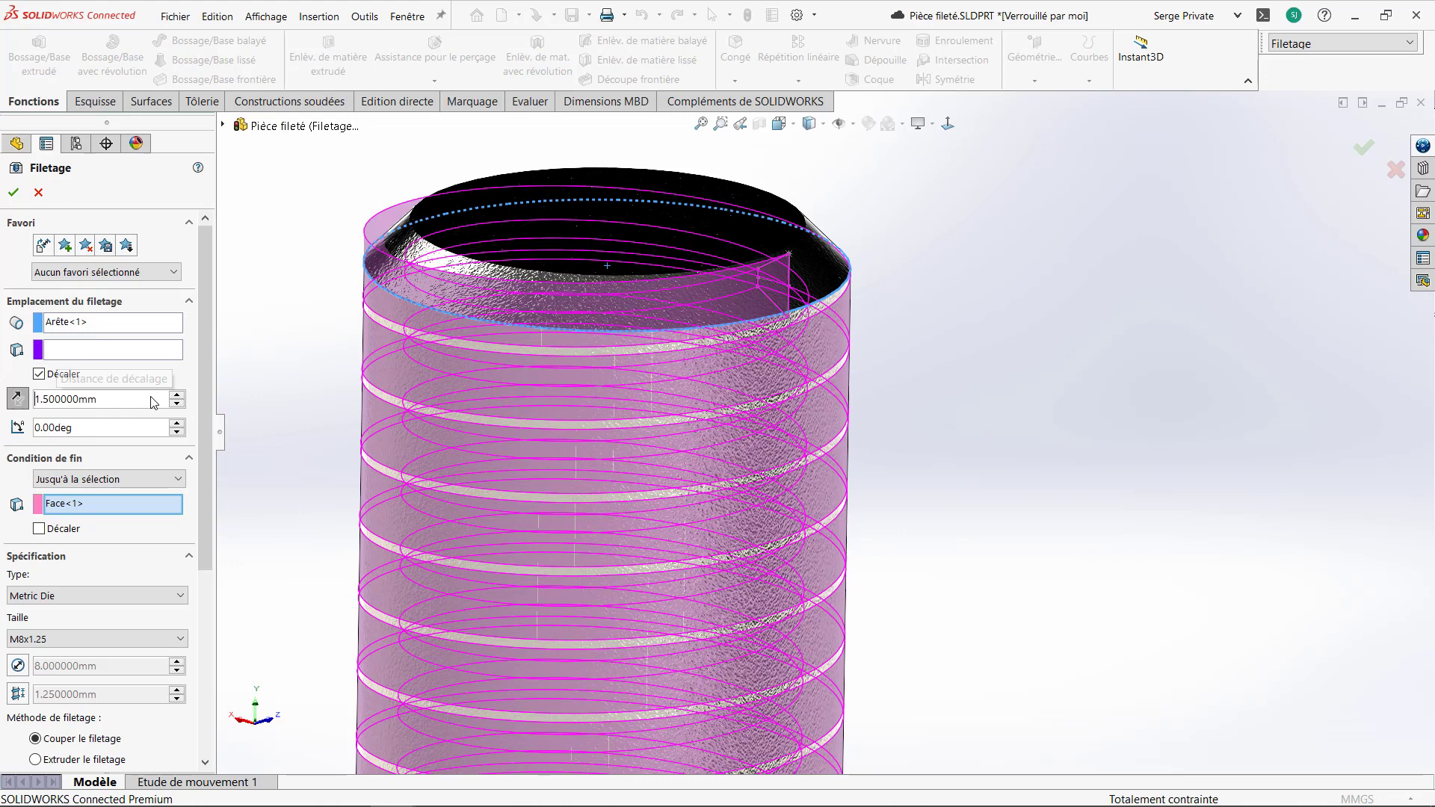
scroll(432, 413, up, 2)
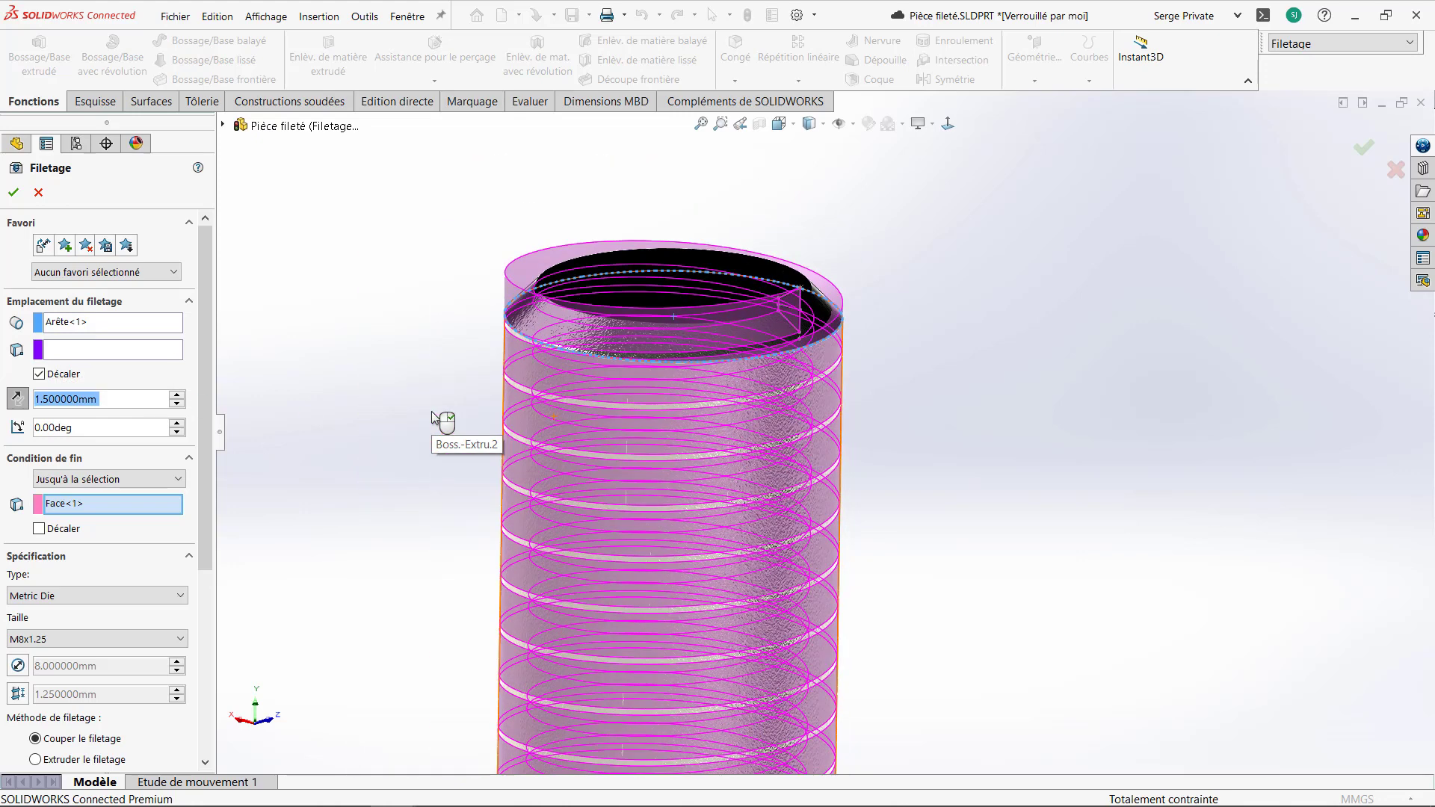
scroll(446, 479, up, 2)
scroll(743, 654, up, 3)
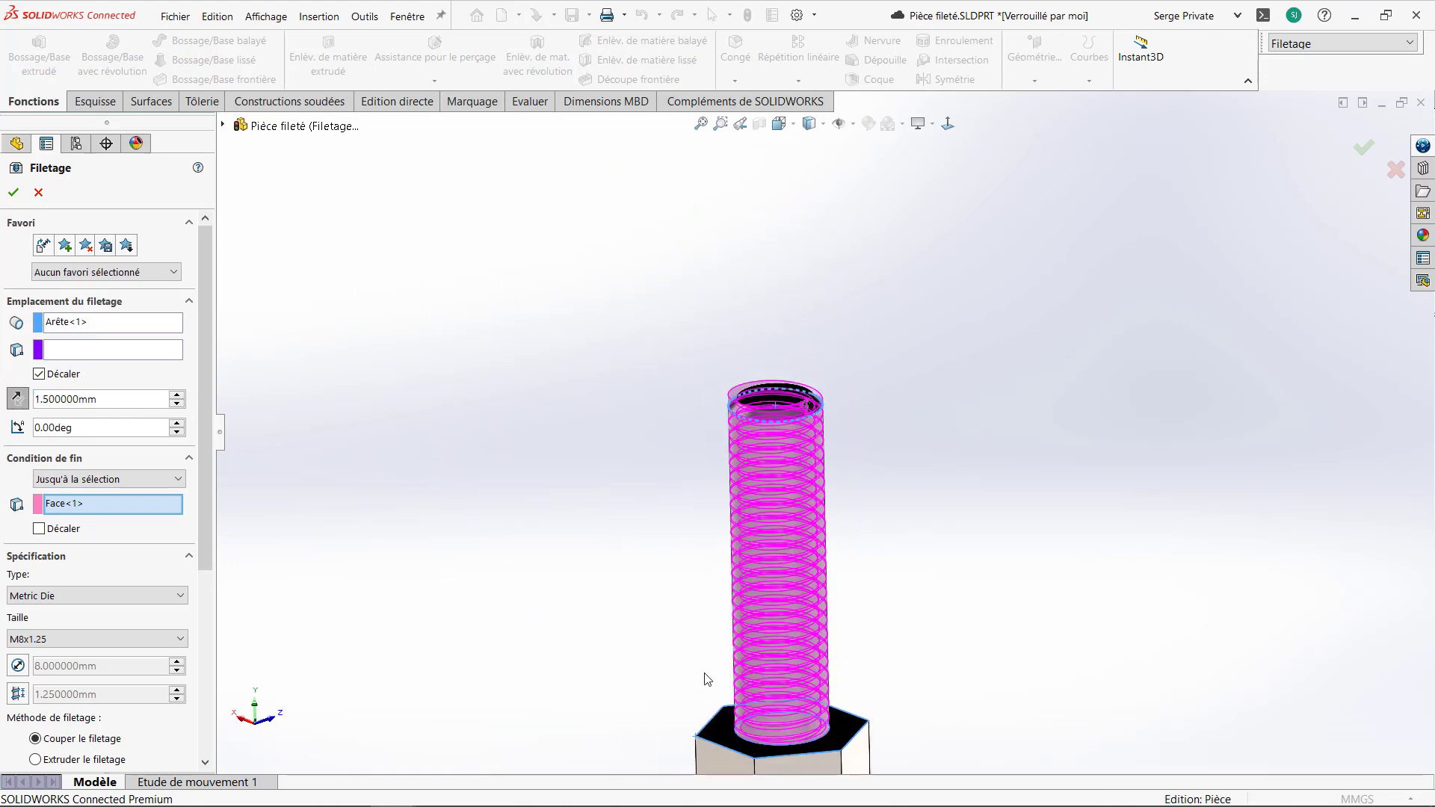
click(13, 193)
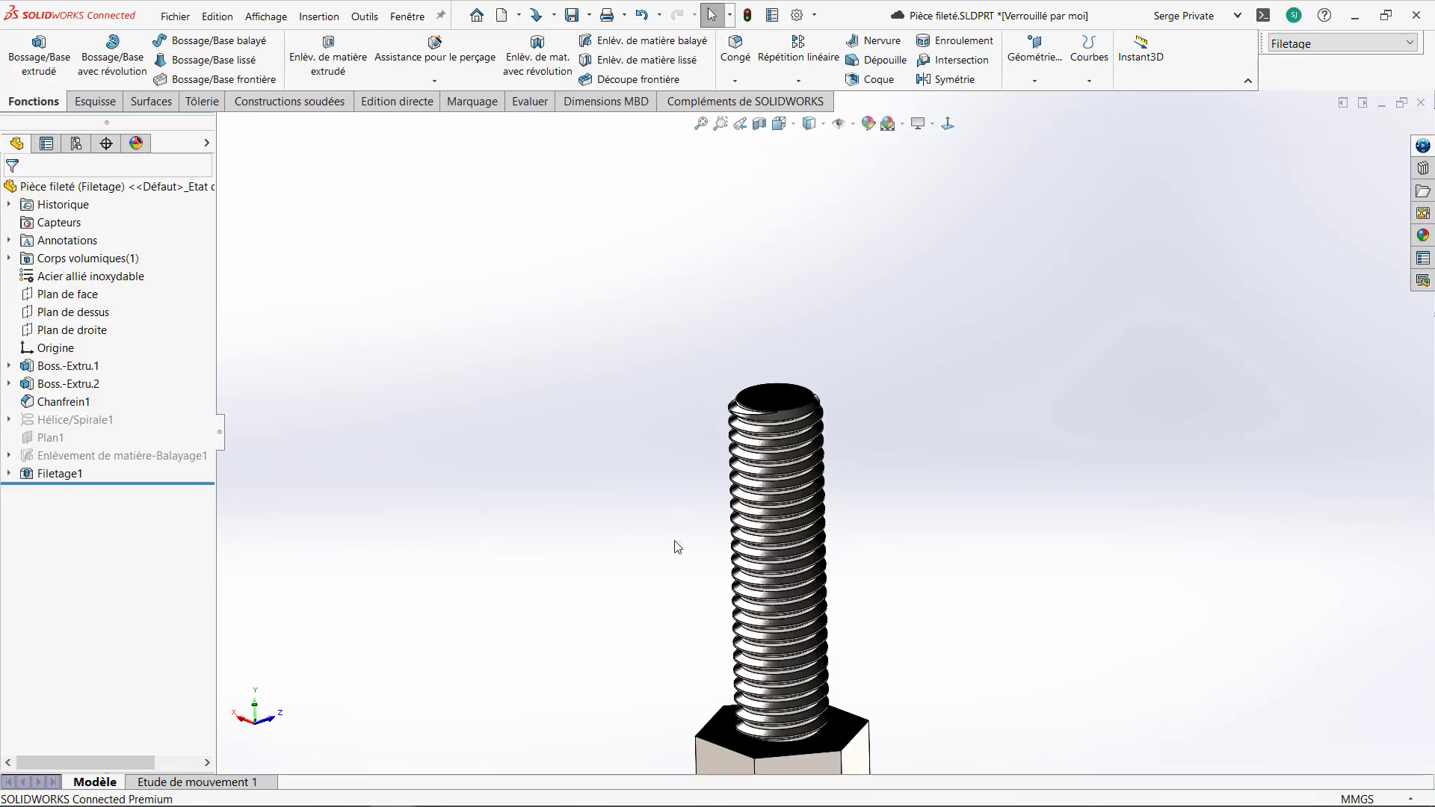
Step: Activate the Borne configuration and suppress the shank extrusion, leaving only the hex head
key(ctrl+7)
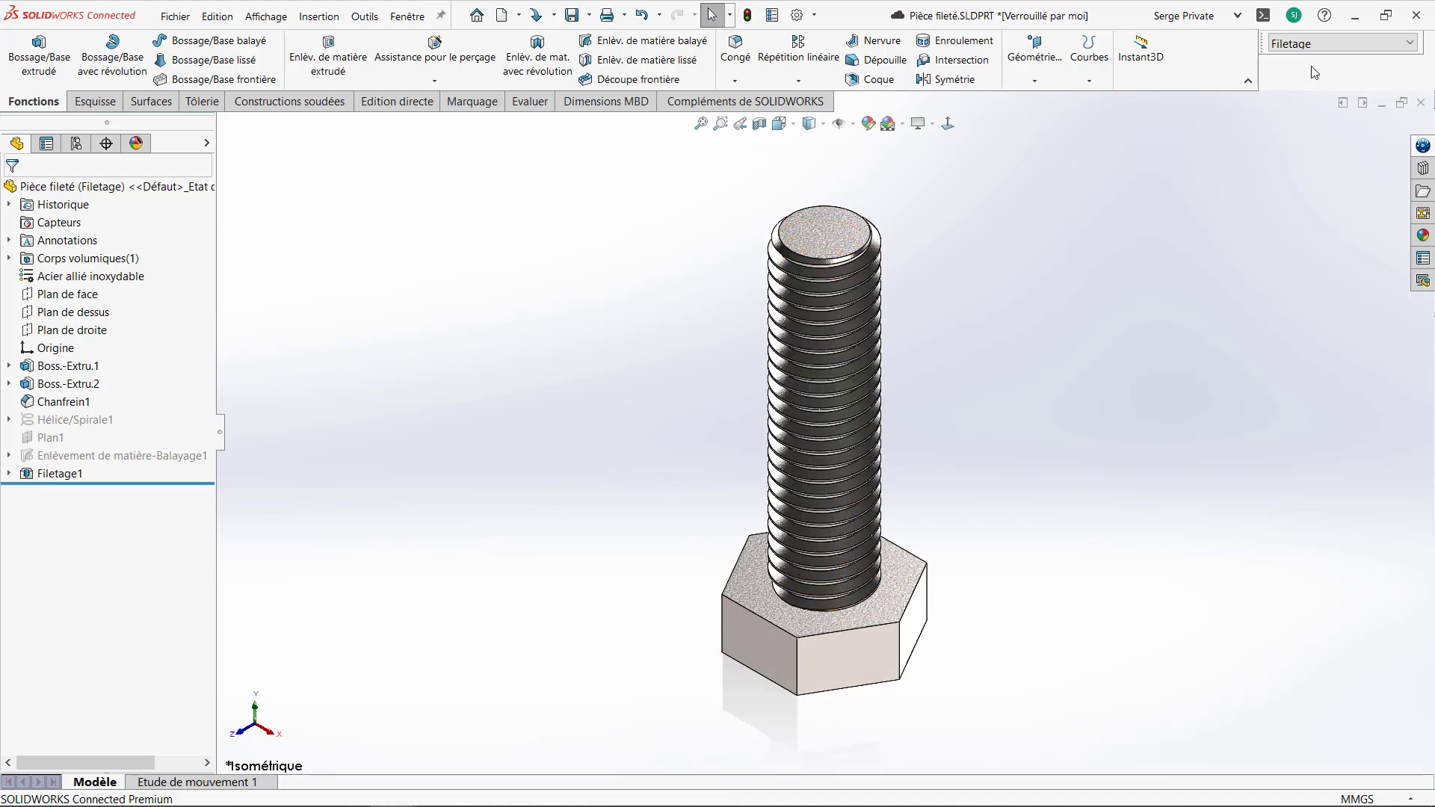
click(1362, 43)
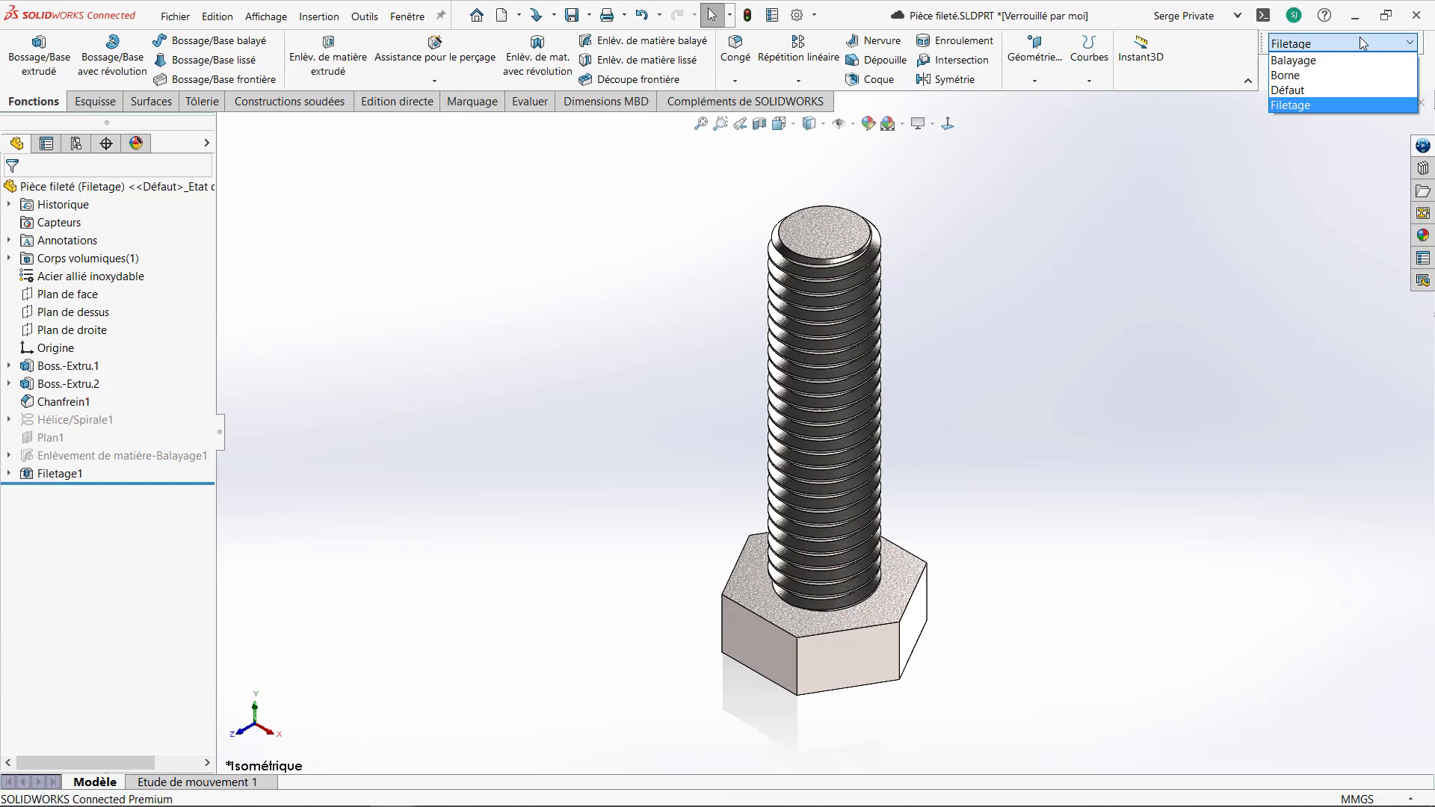
click(1339, 74)
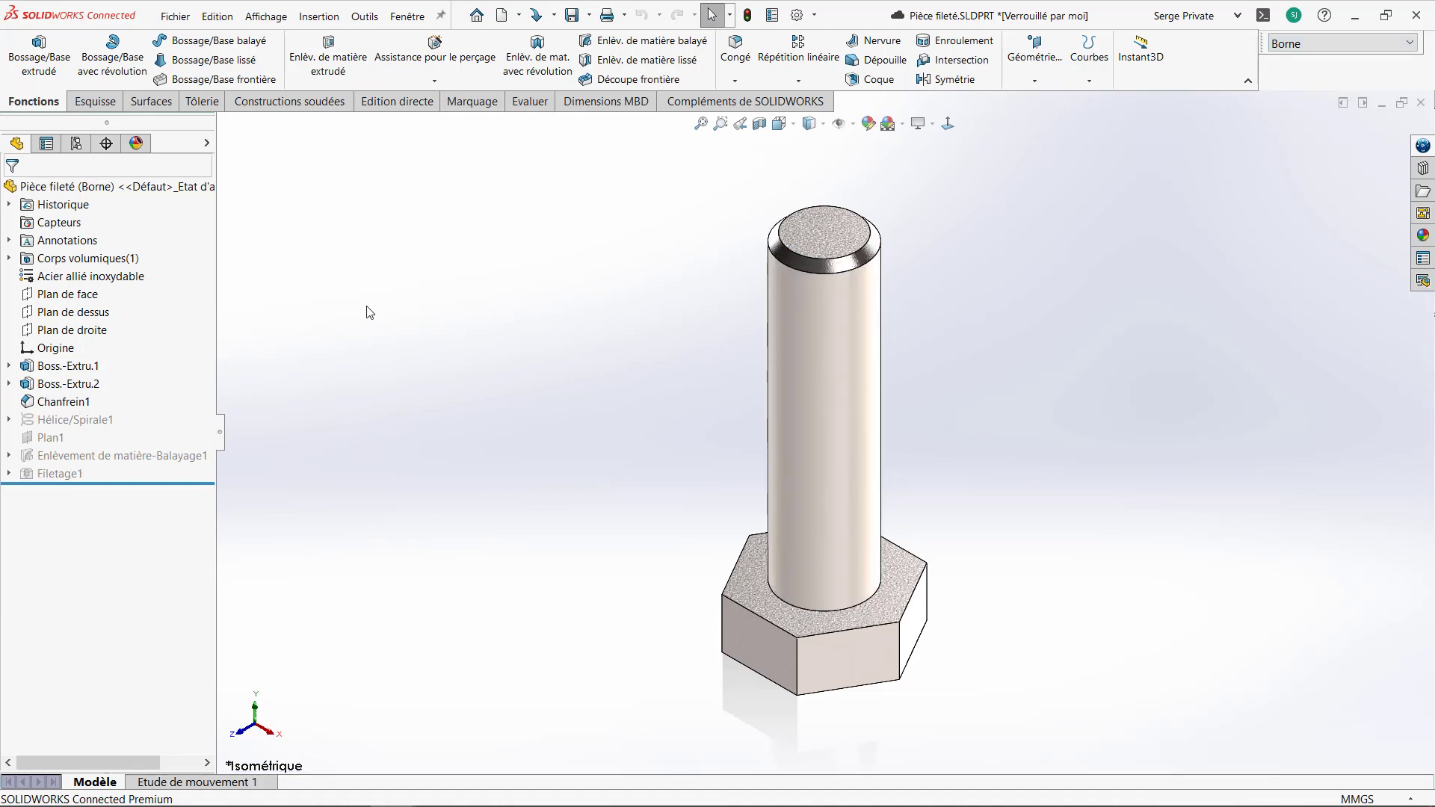
click(68, 384)
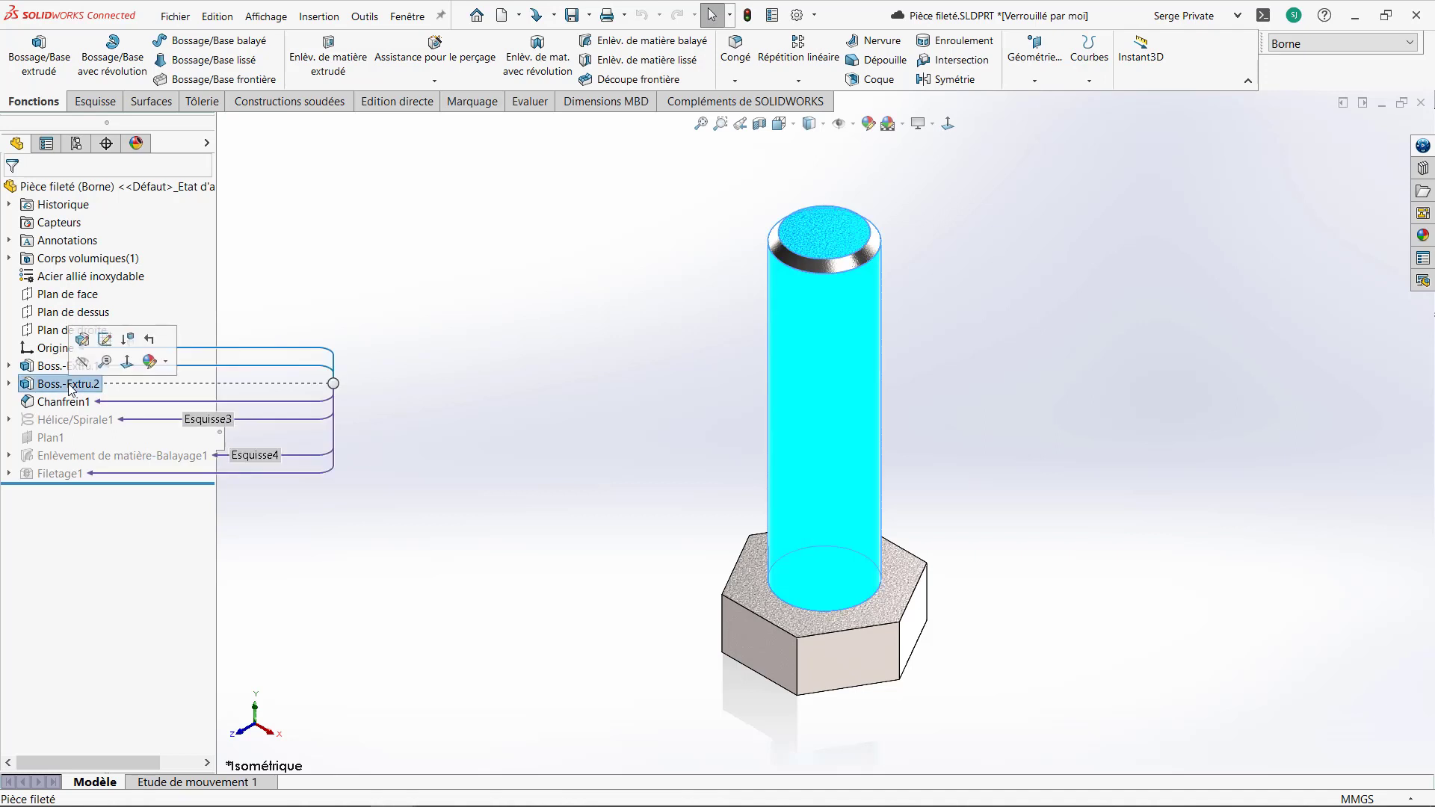
click(135, 347)
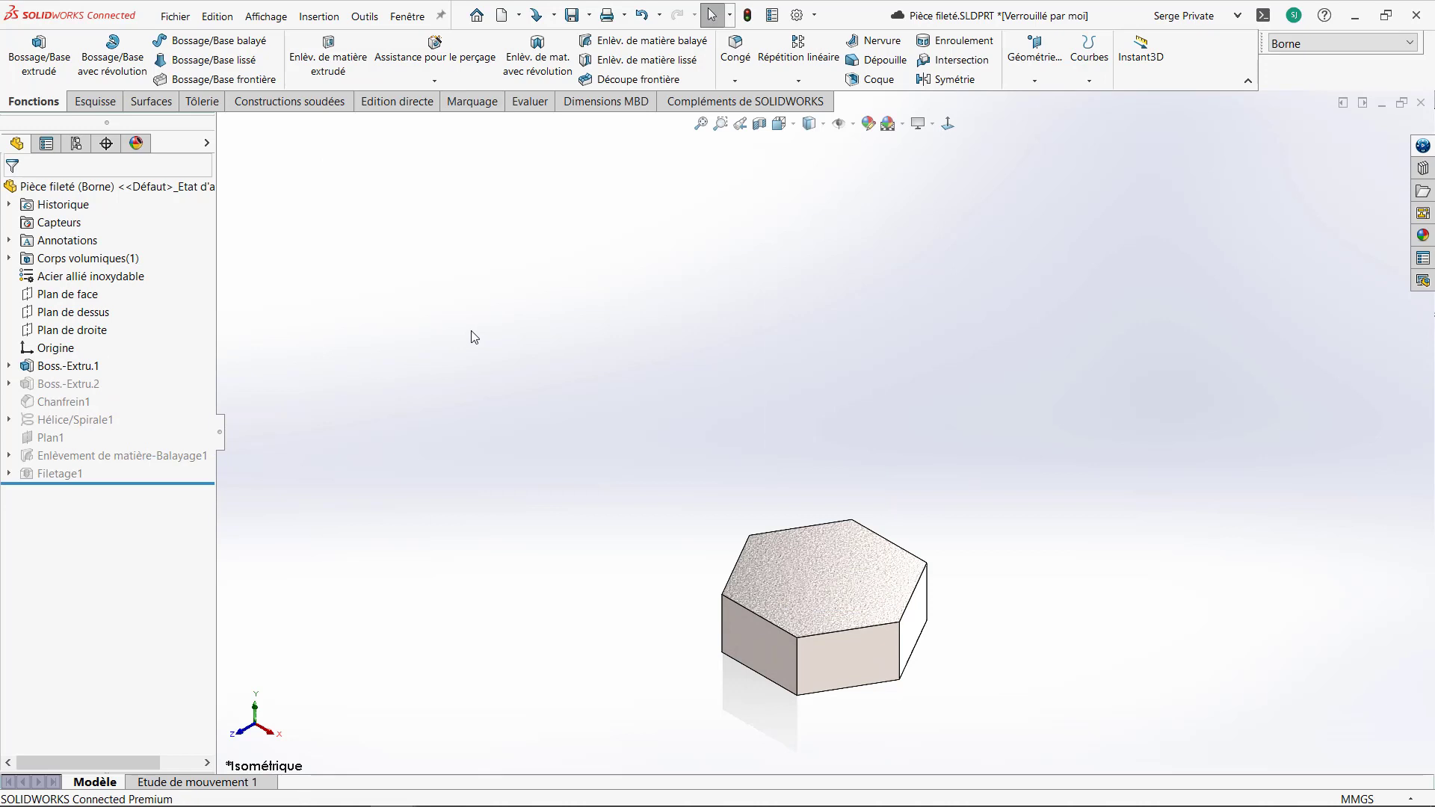
Step: Start the stud wizard in on-surface mode and position the stud at the centre of the hex head's upper face
click(445, 81)
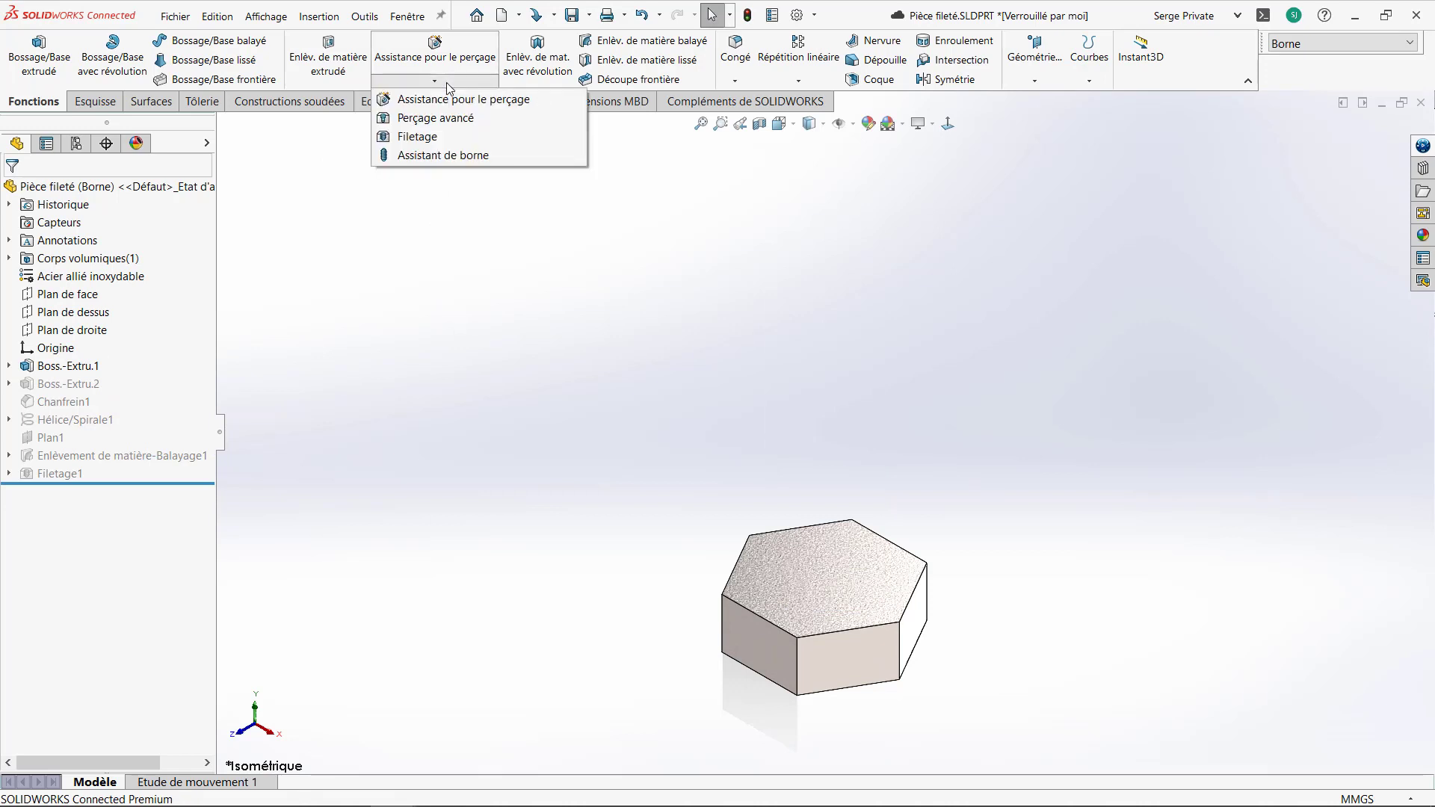
click(432, 155)
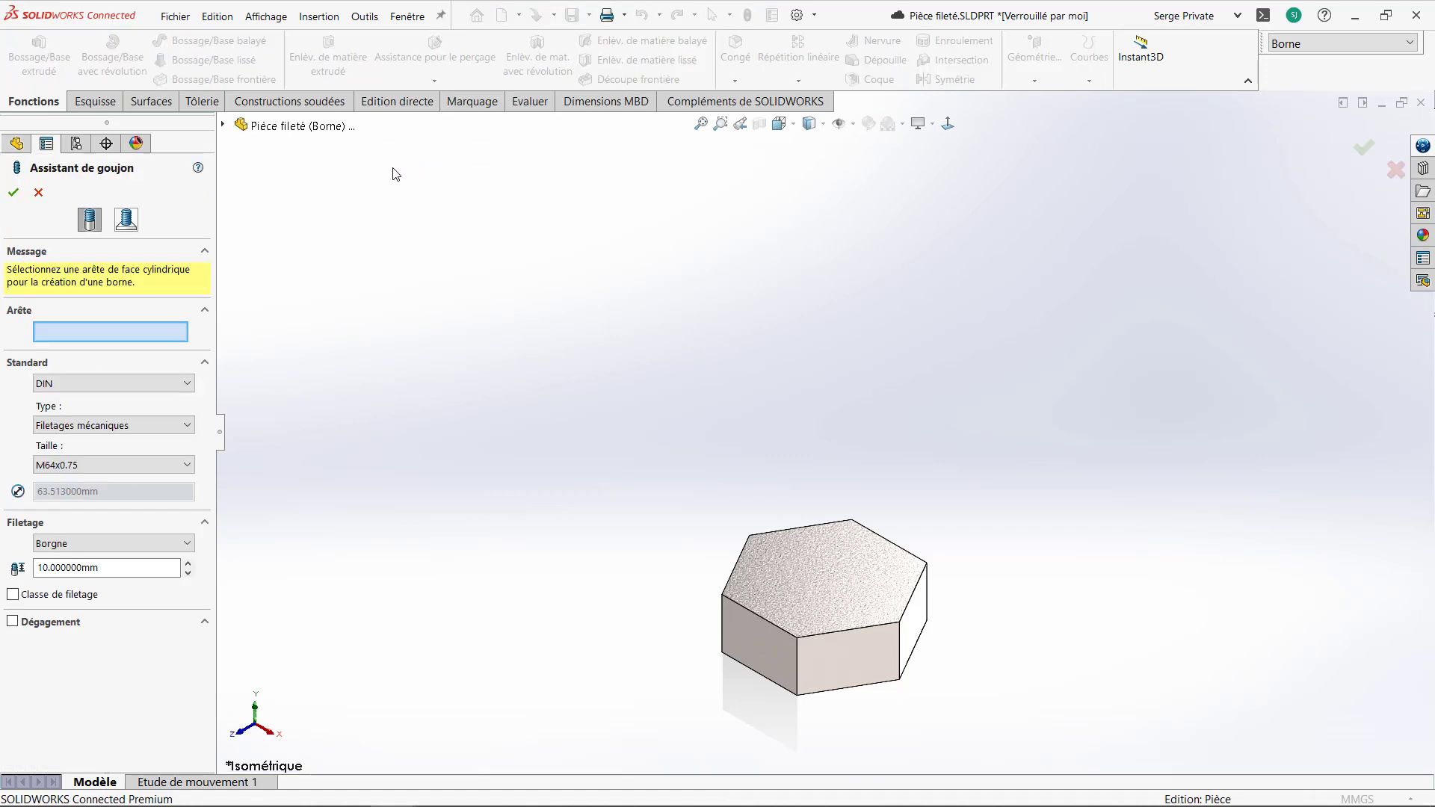
click(132, 223)
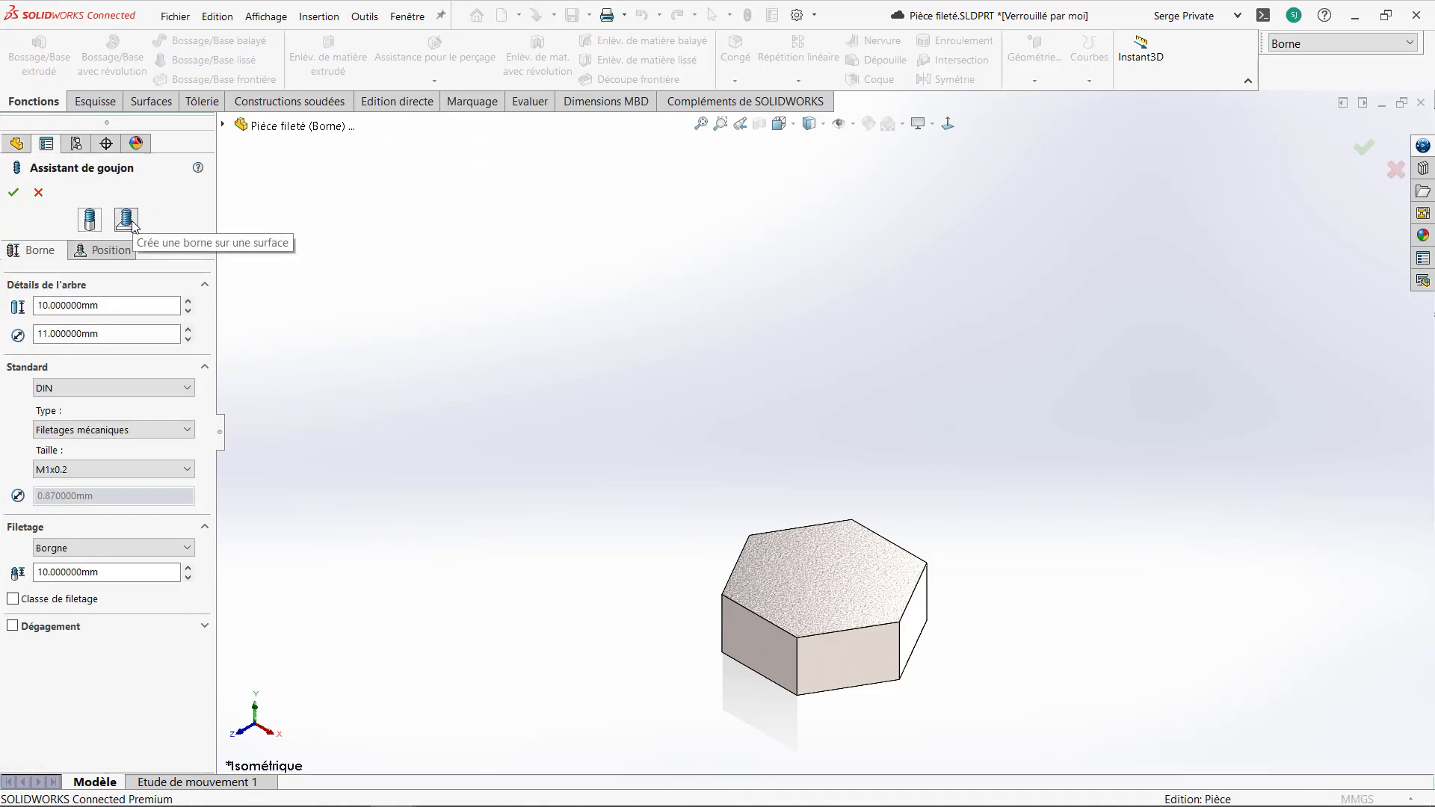
click(109, 252)
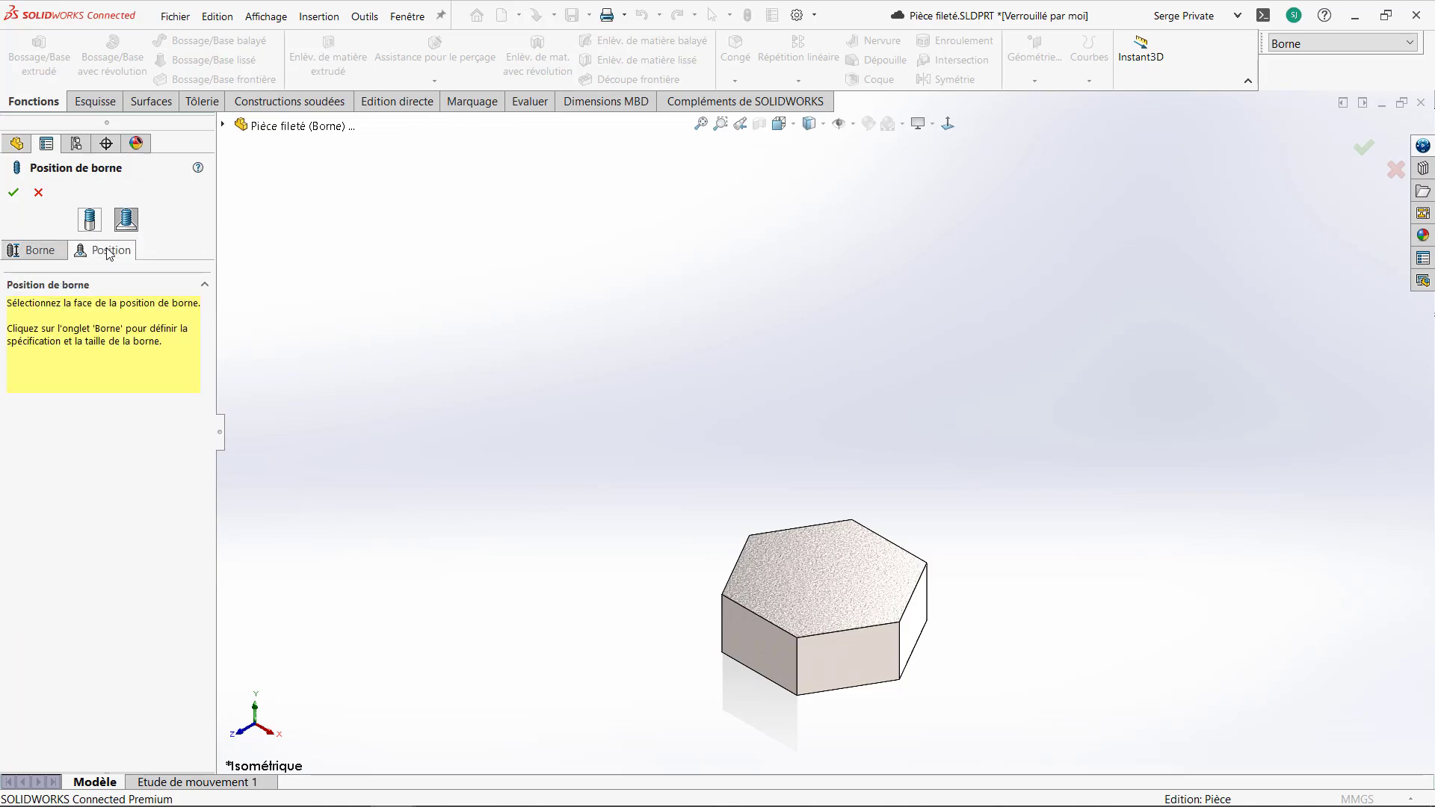
click(801, 568)
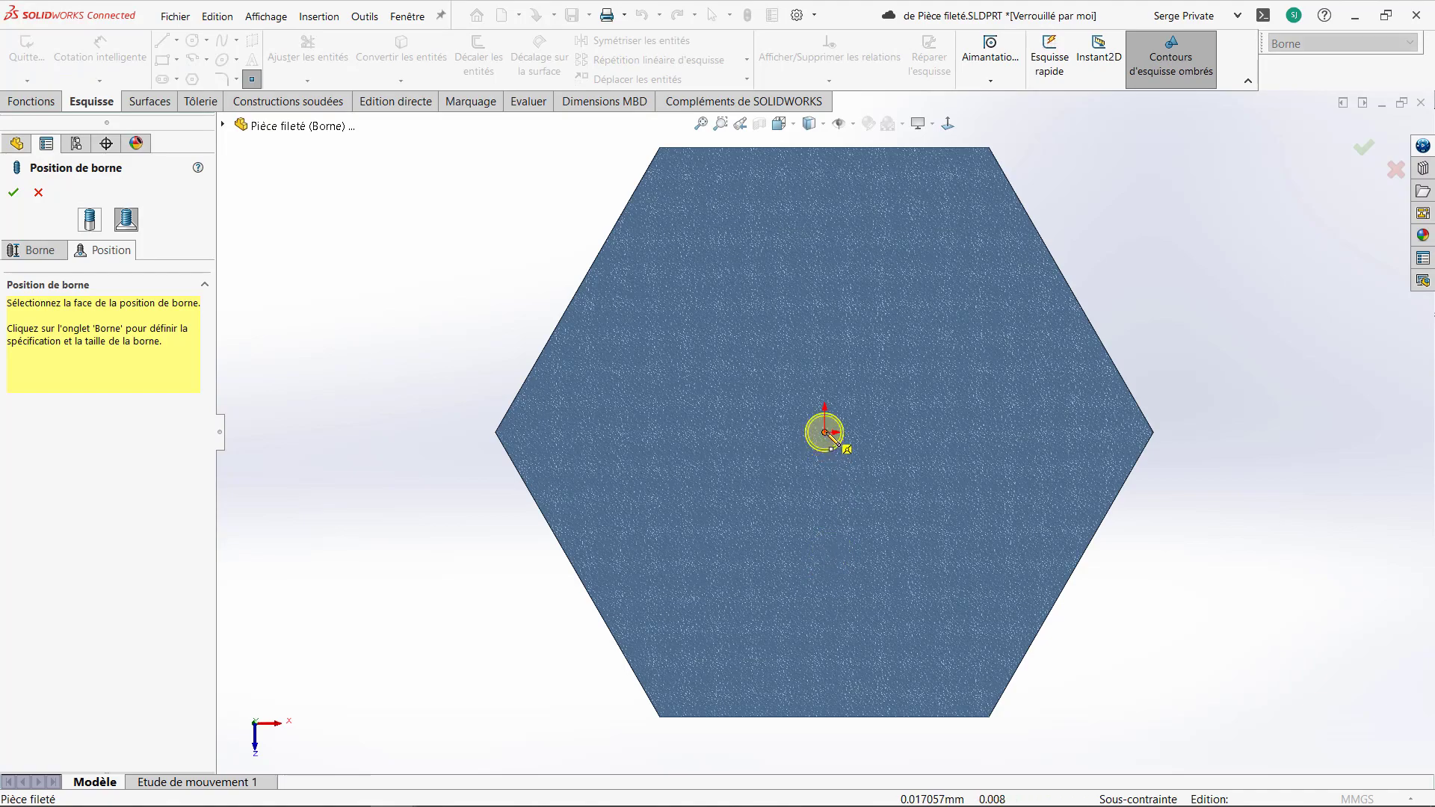
click(825, 433)
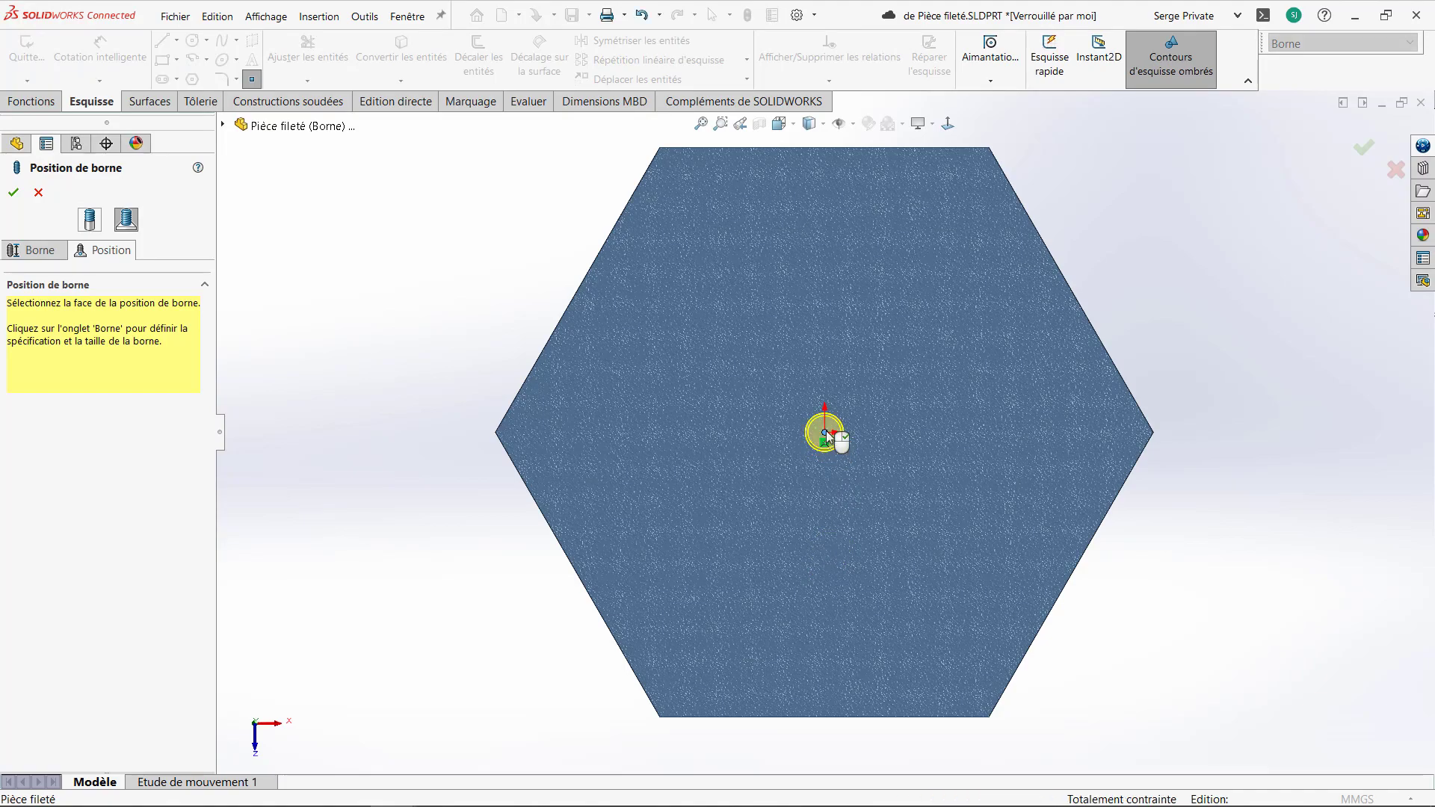
Step: Specify the stud as DIN mechanical threads, size M8, with a shaft length of 40 mm
click(34, 250)
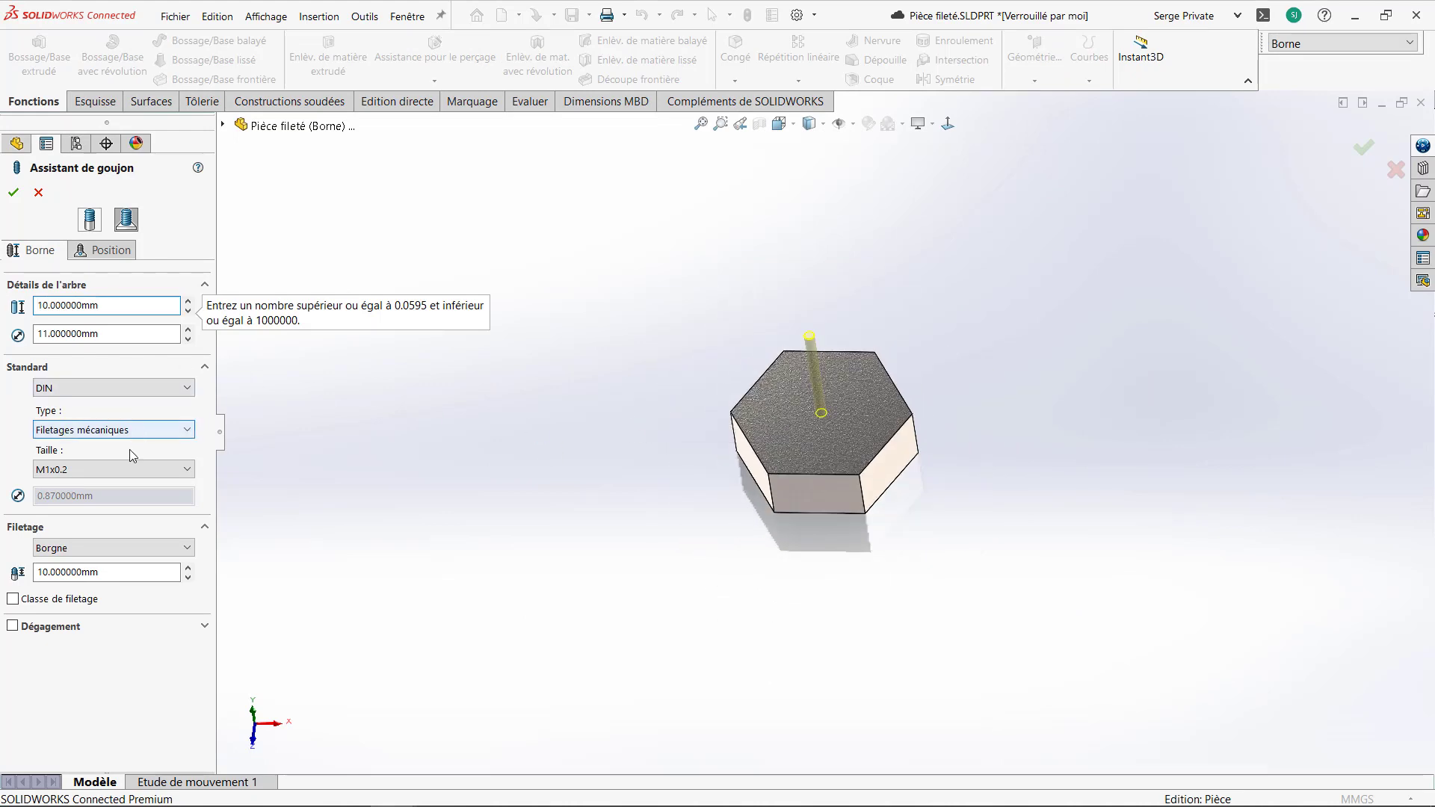
click(129, 469)
scroll(120, 374, down, 3)
click(130, 423)
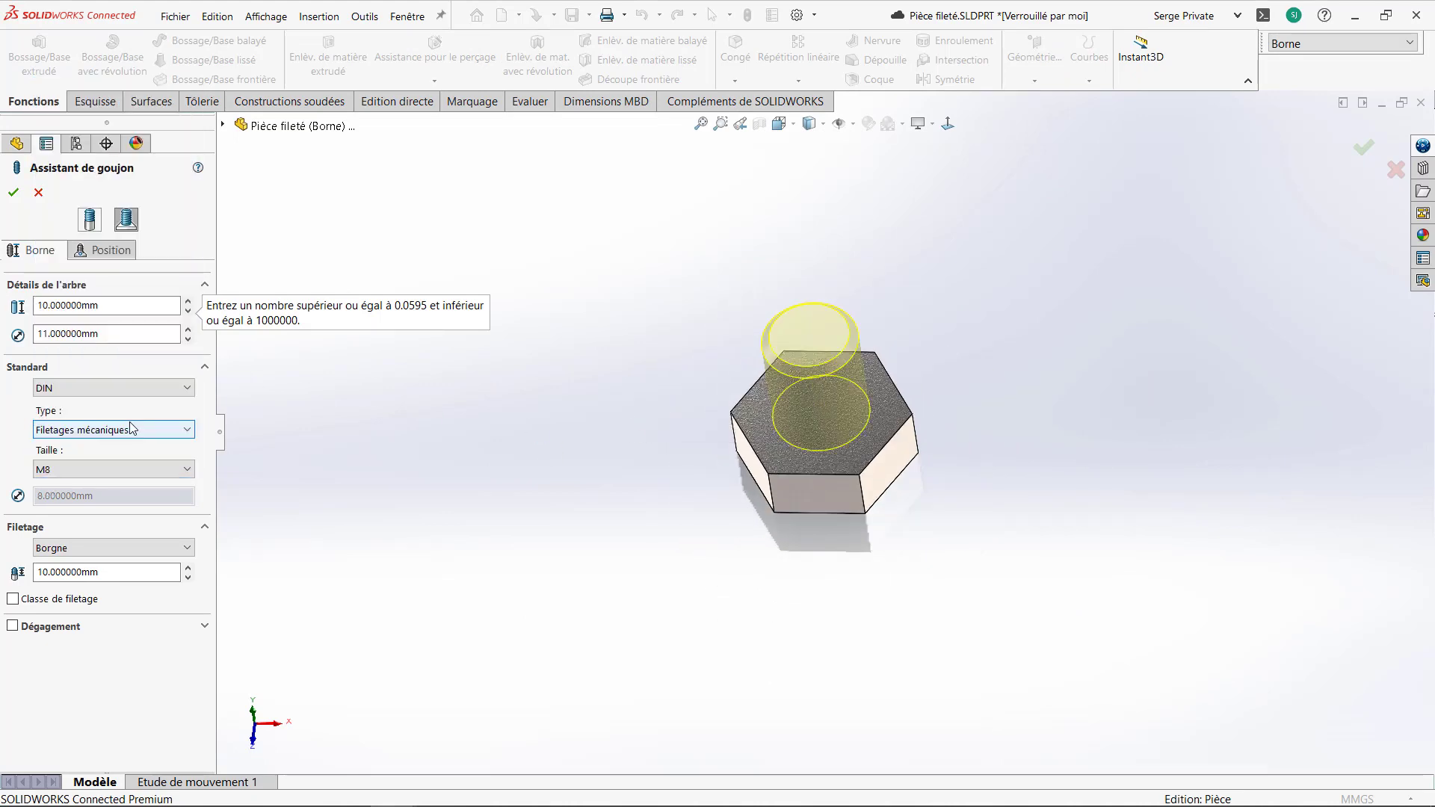
drag(97, 305, 16, 307)
text(40)
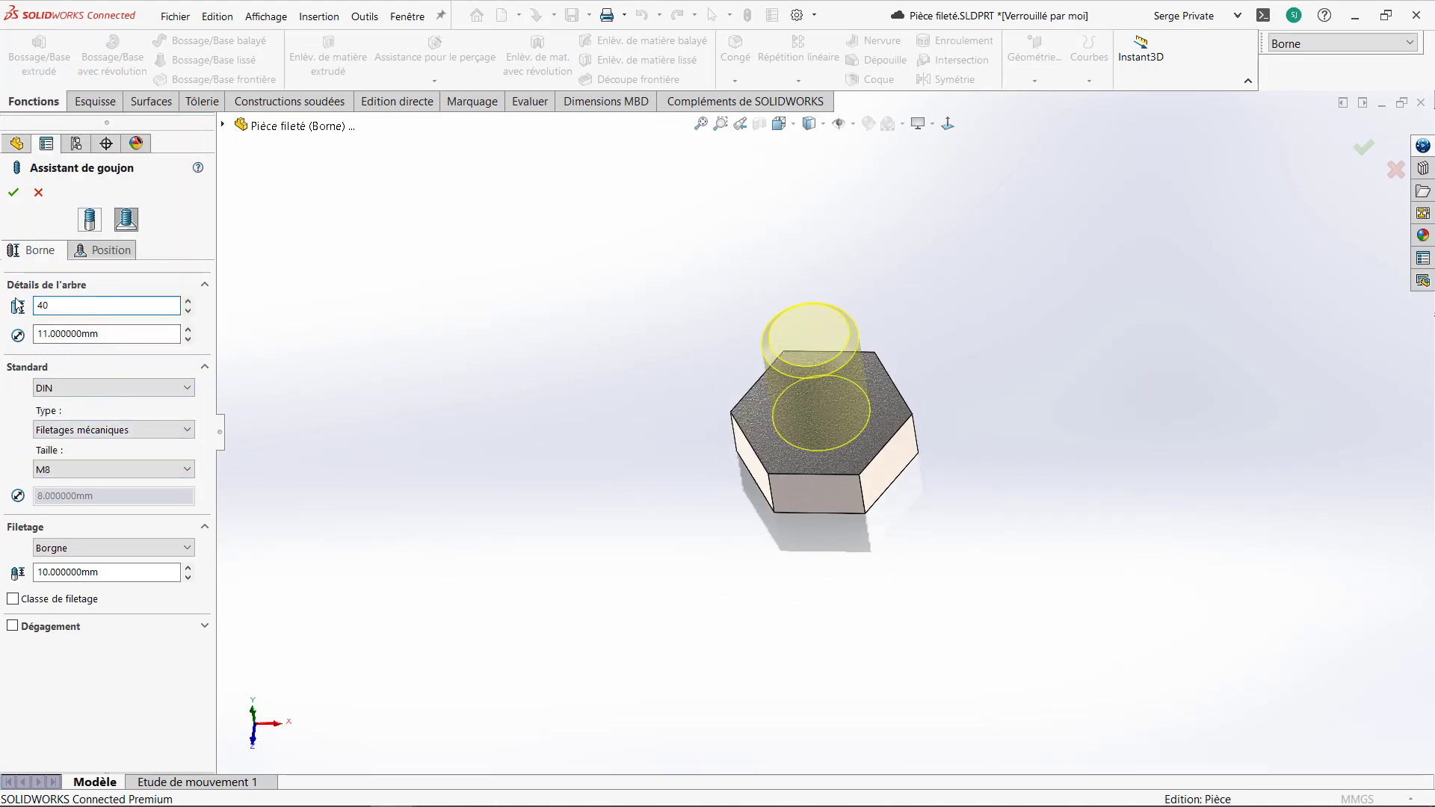
key(Tab)
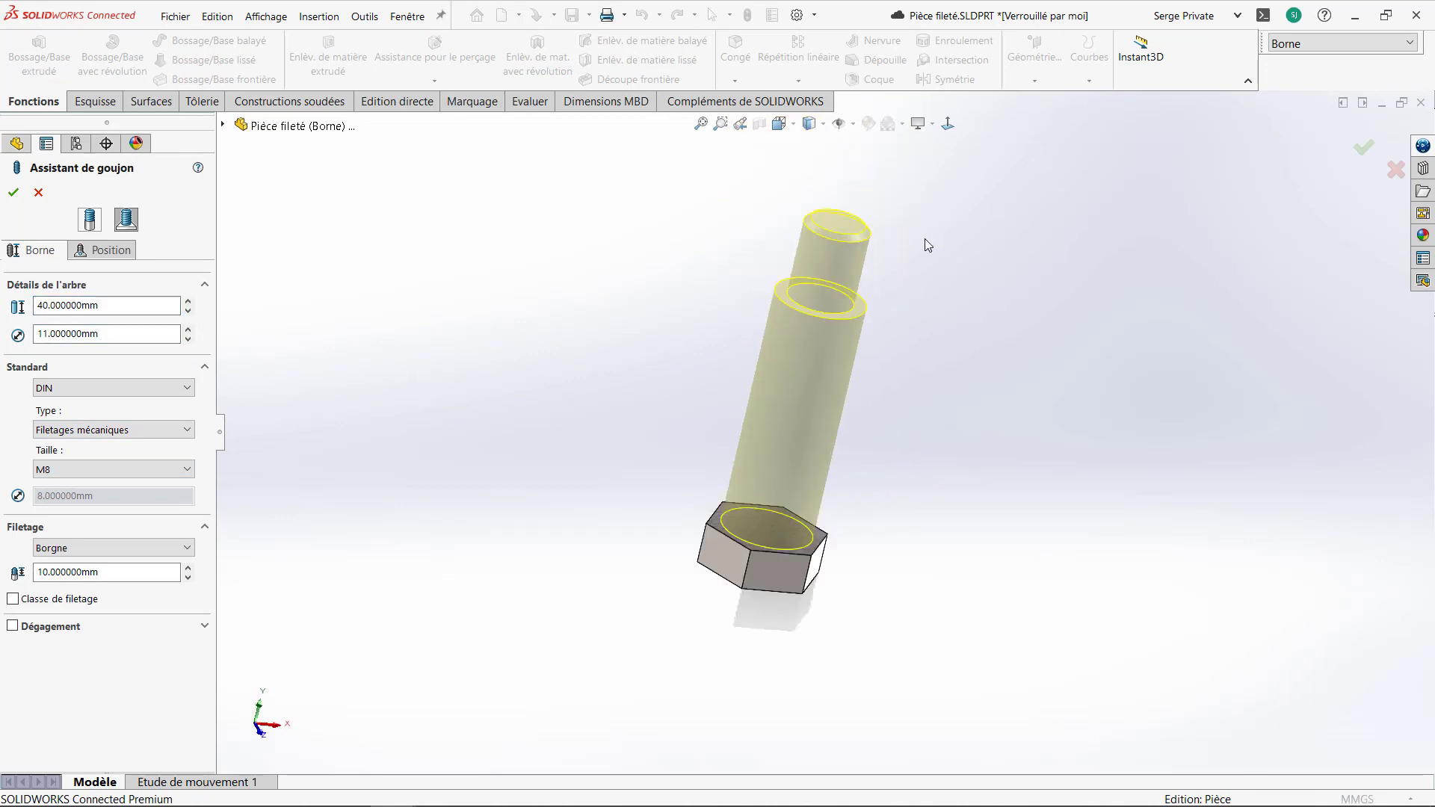
Step: Set the stud's thread to run up to next, try the undercut and turn it off, and create the stud
click(112, 548)
click(102, 575)
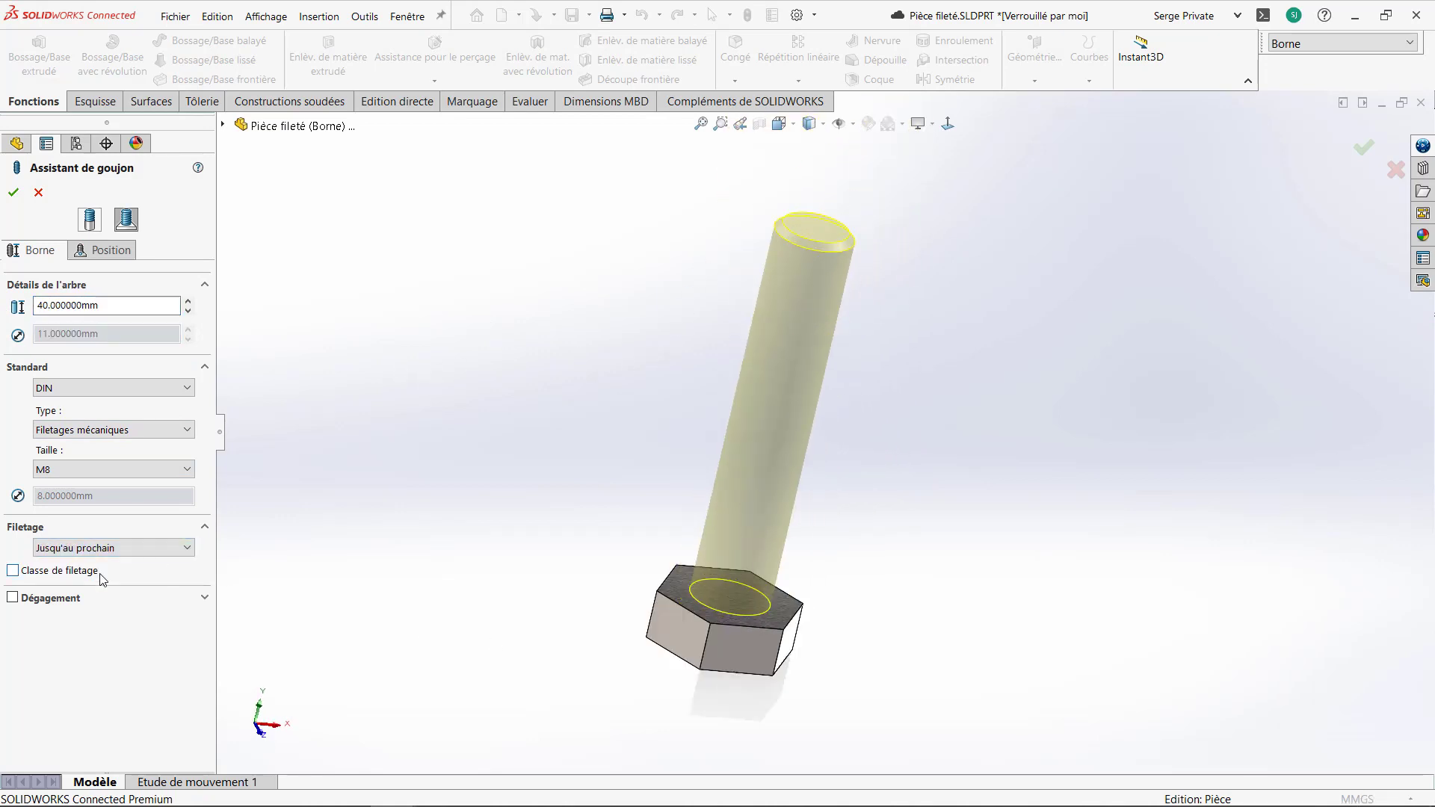
click(13, 598)
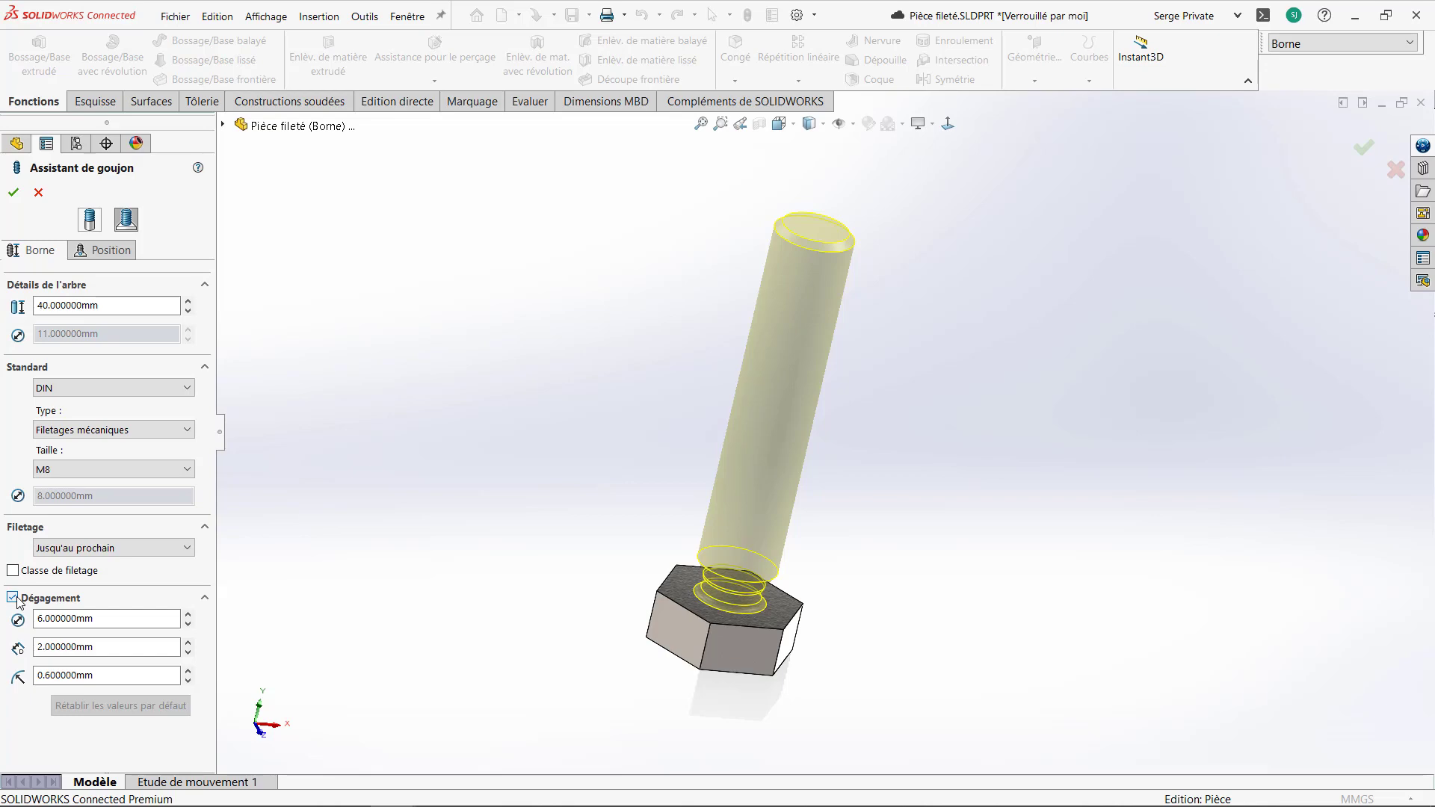
click(14, 598)
click(13, 192)
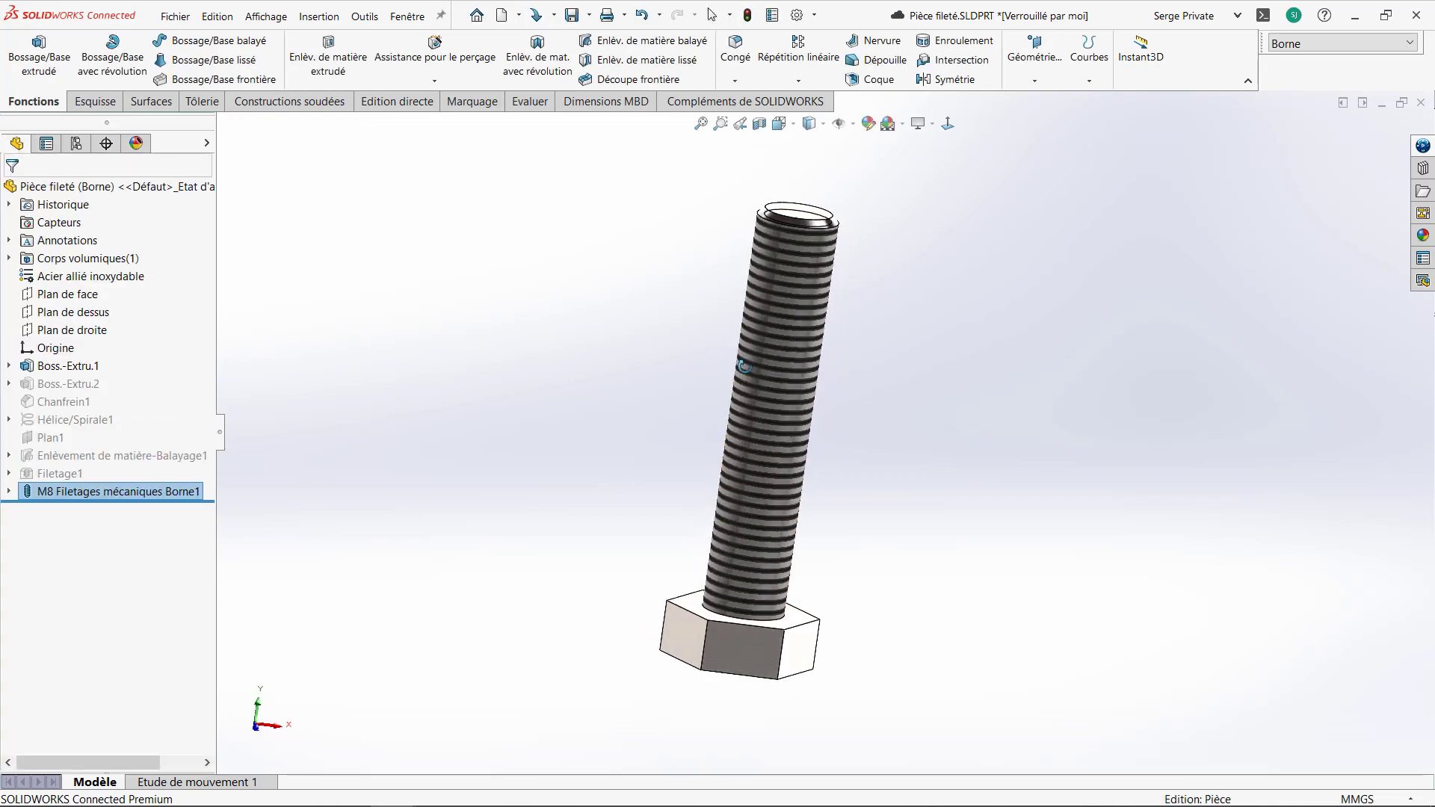
mouse_move(744, 366)
middle_down()
mouse_move(644, 311)
mouse_move(672, 419)
mouse_move(535, 516)
mouse_move(617, 502)
mouse_move(685, 414)
mouse_move(663, 340)
mouse_move(642, 354)
middle_up()
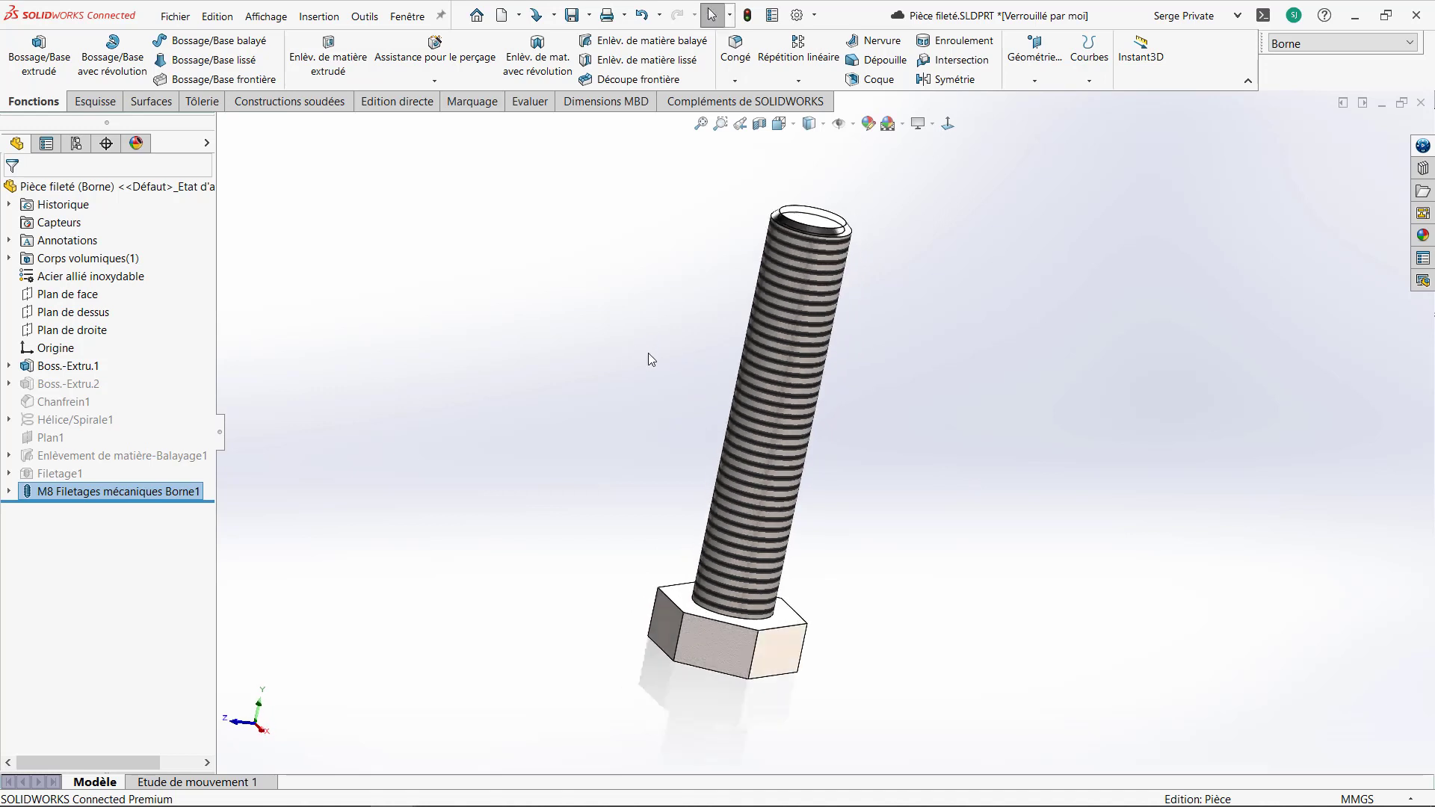
Step: Run a performance evaluation and compare rebuild times across the Borne, Balayage, Filetage and Défaut configurations
click(529, 101)
click(503, 66)
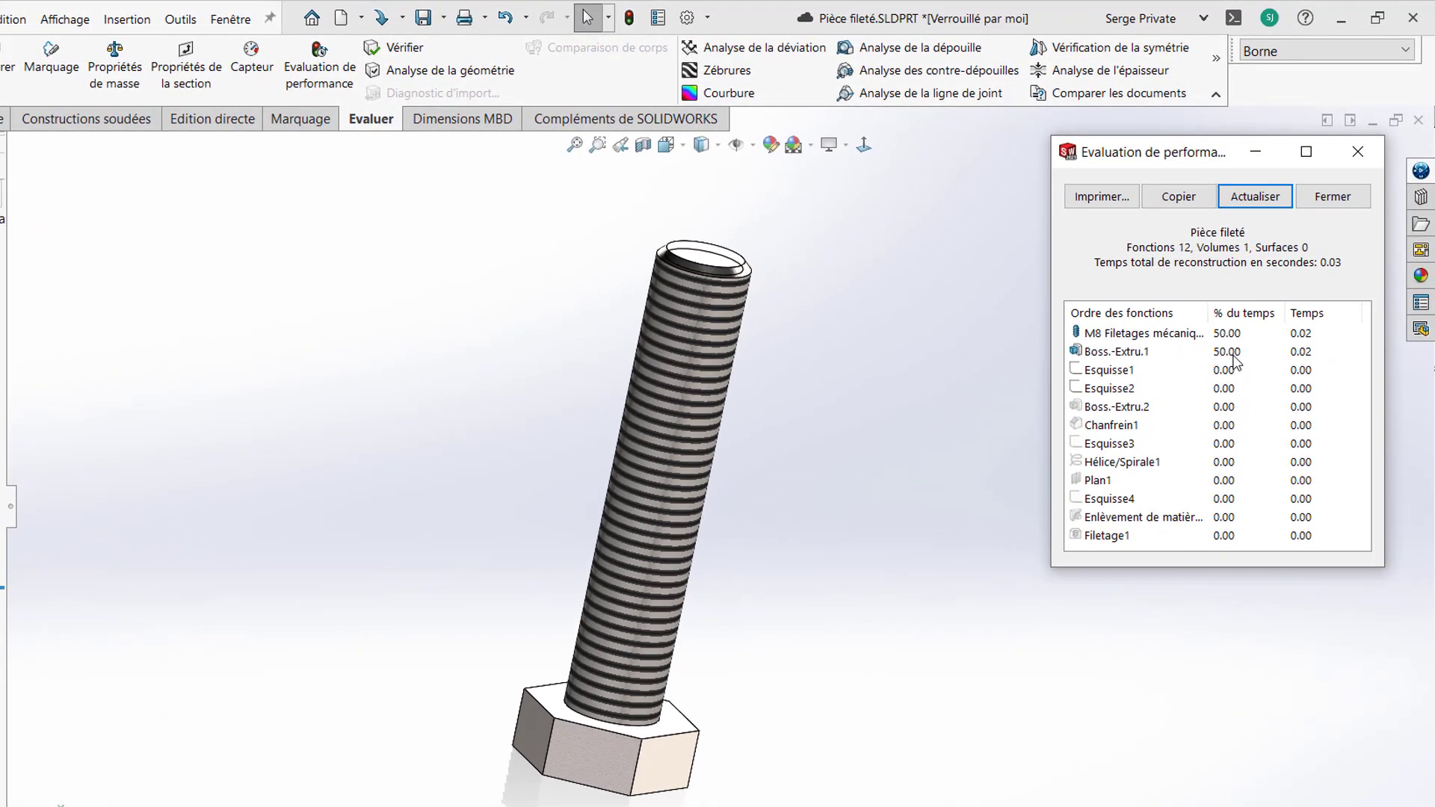
click(1346, 49)
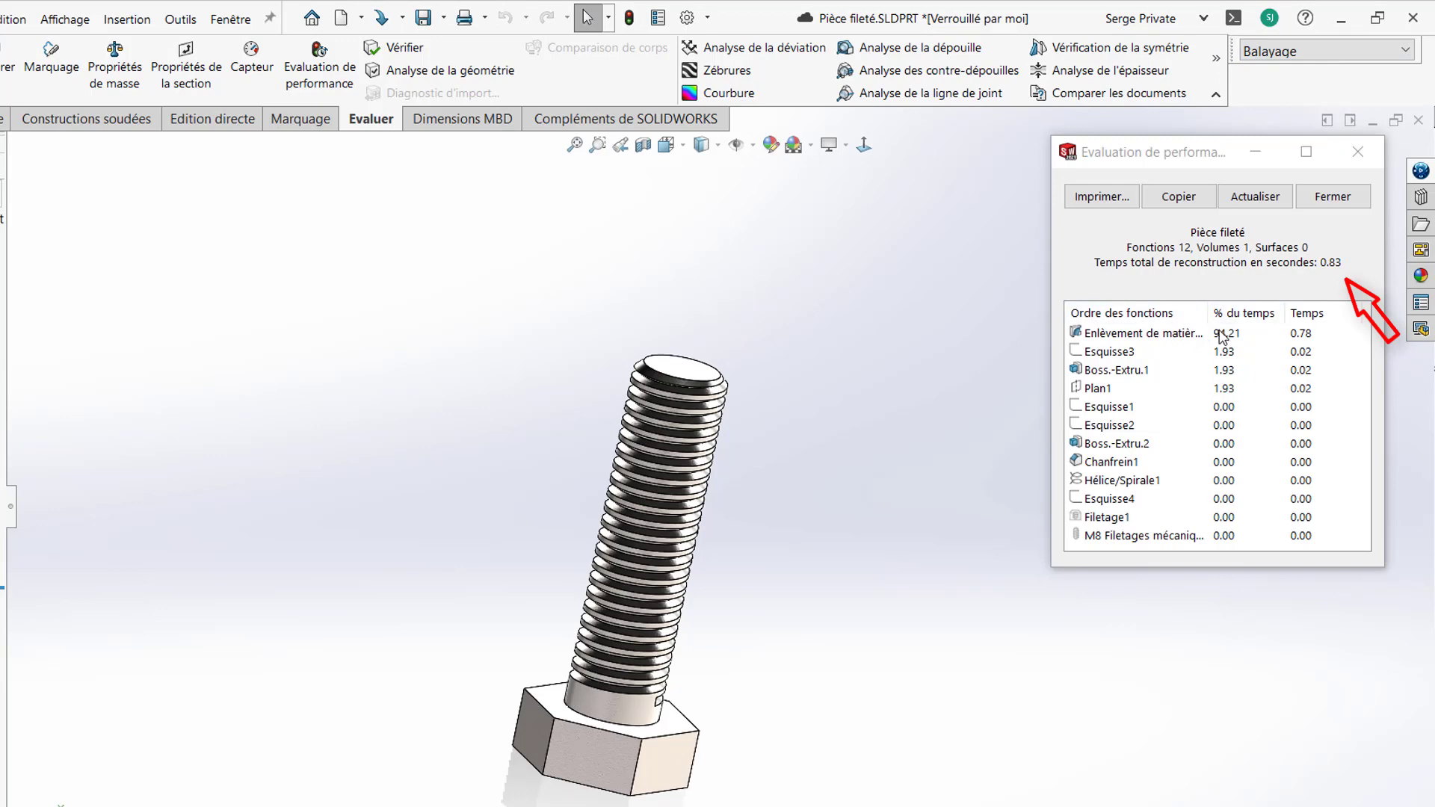
click(1341, 52)
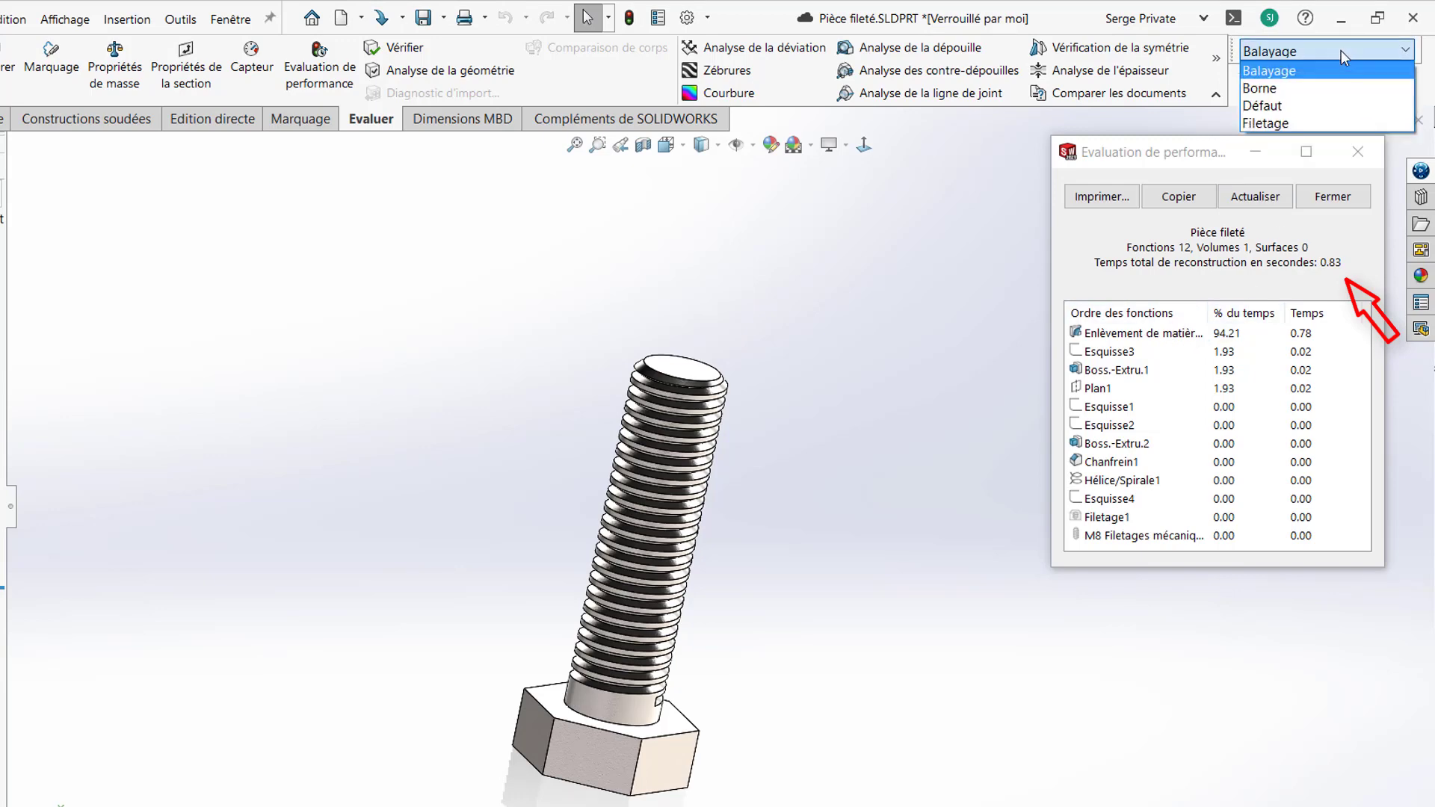
click(1337, 122)
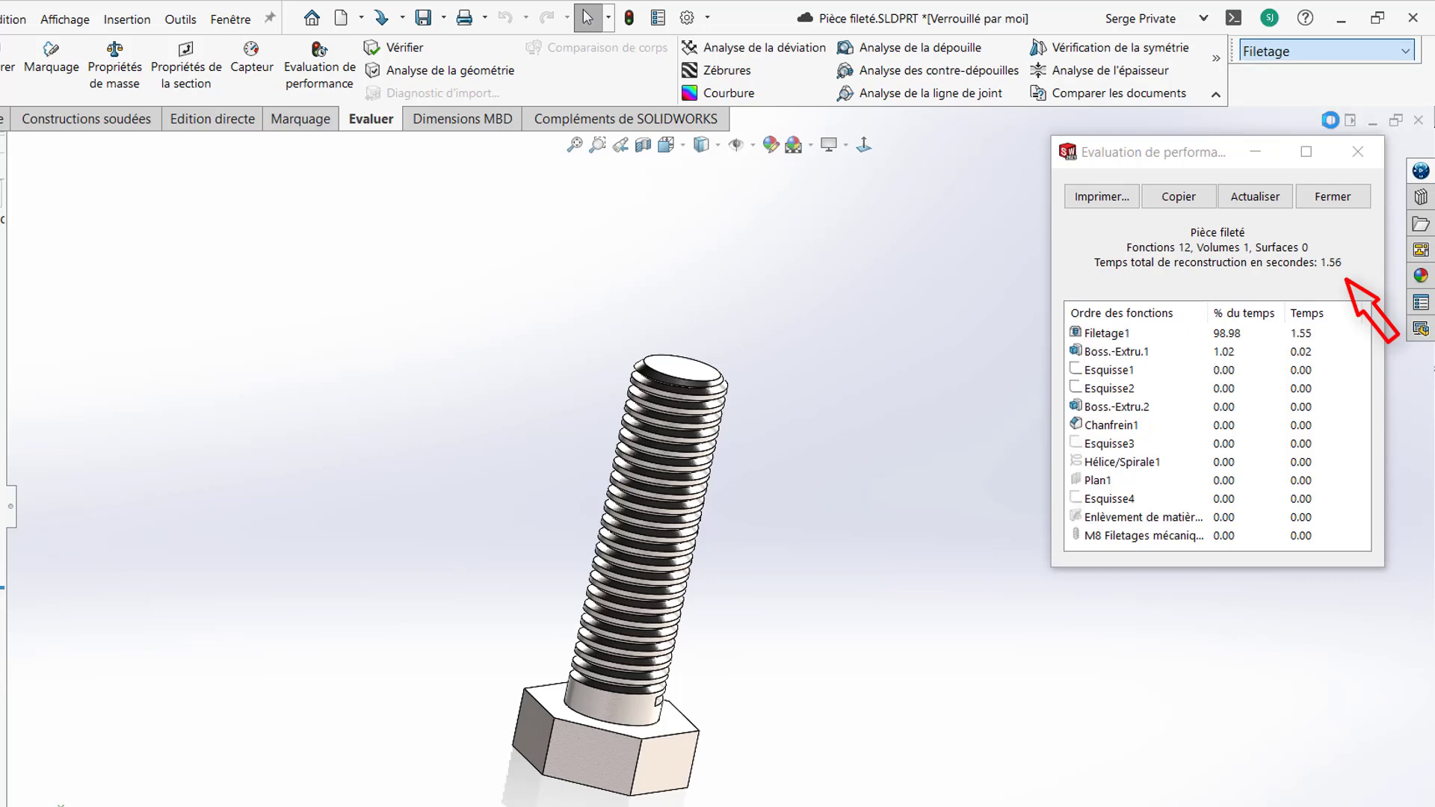
click(1323, 51)
click(1285, 106)
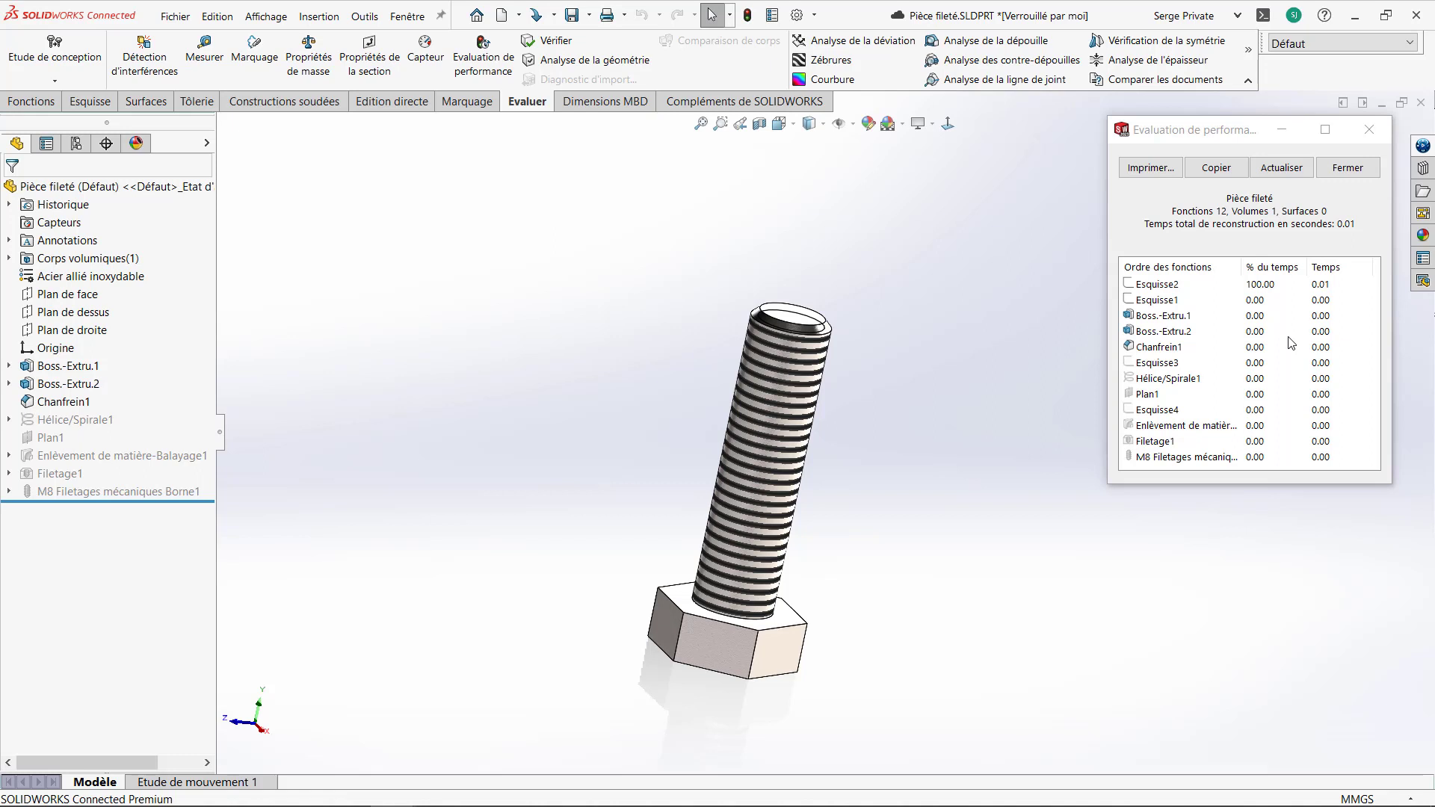
click(1369, 126)
middle_drag(1069, 418, 1000, 443)
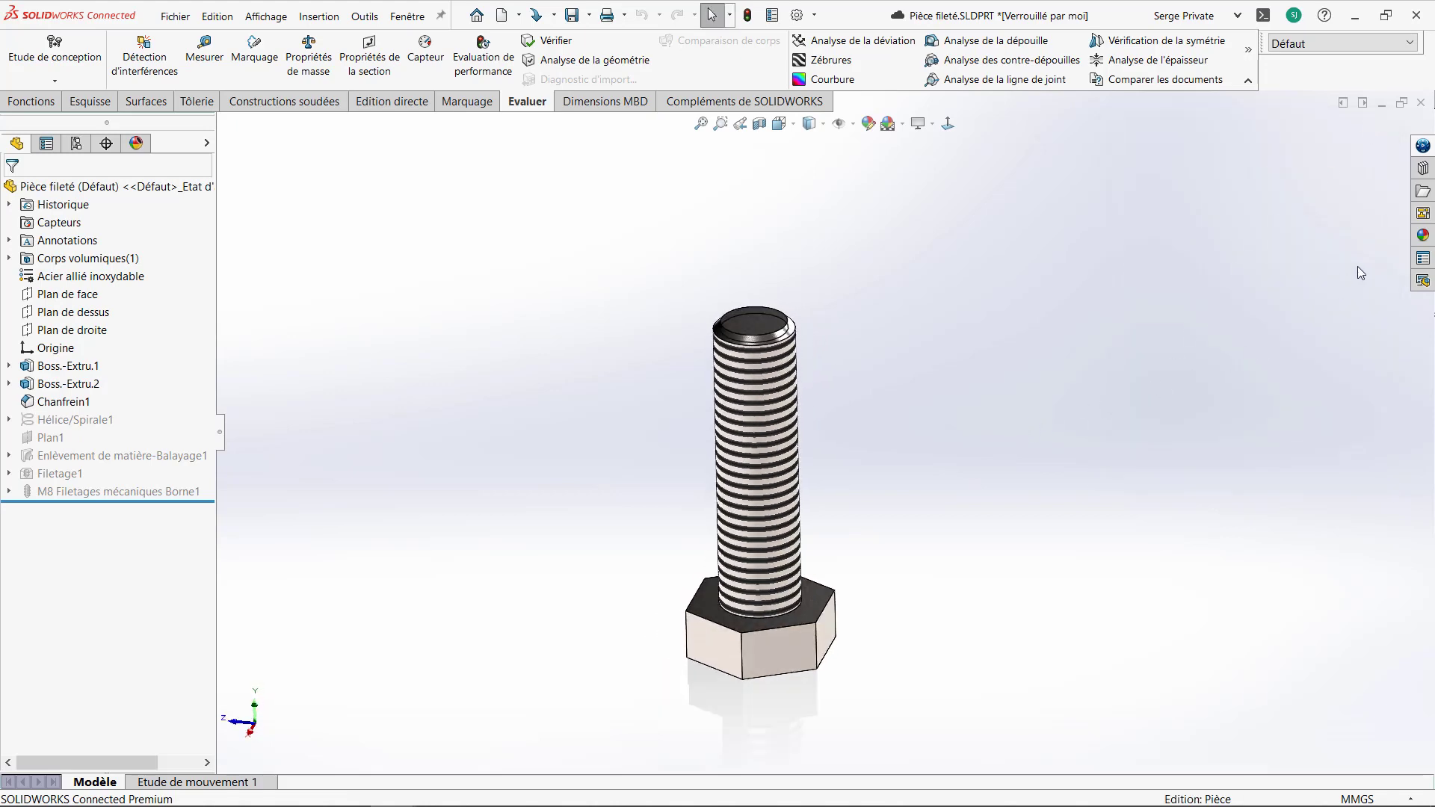
Step: Create a part from the first grade AB hex bolt among the DIN hexagonal screws in the Toolbox library
click(1424, 170)
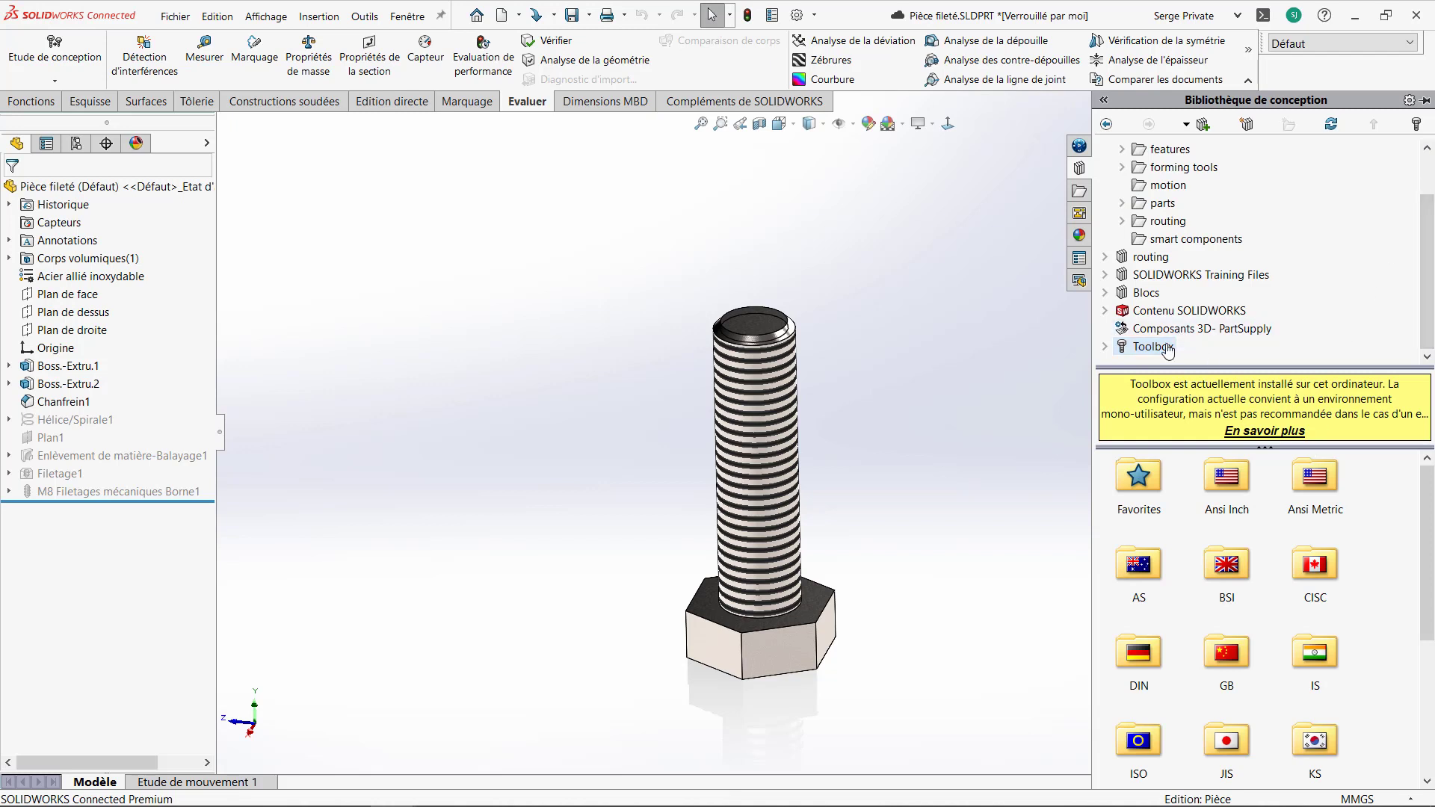
scroll(1283, 582, down, 1)
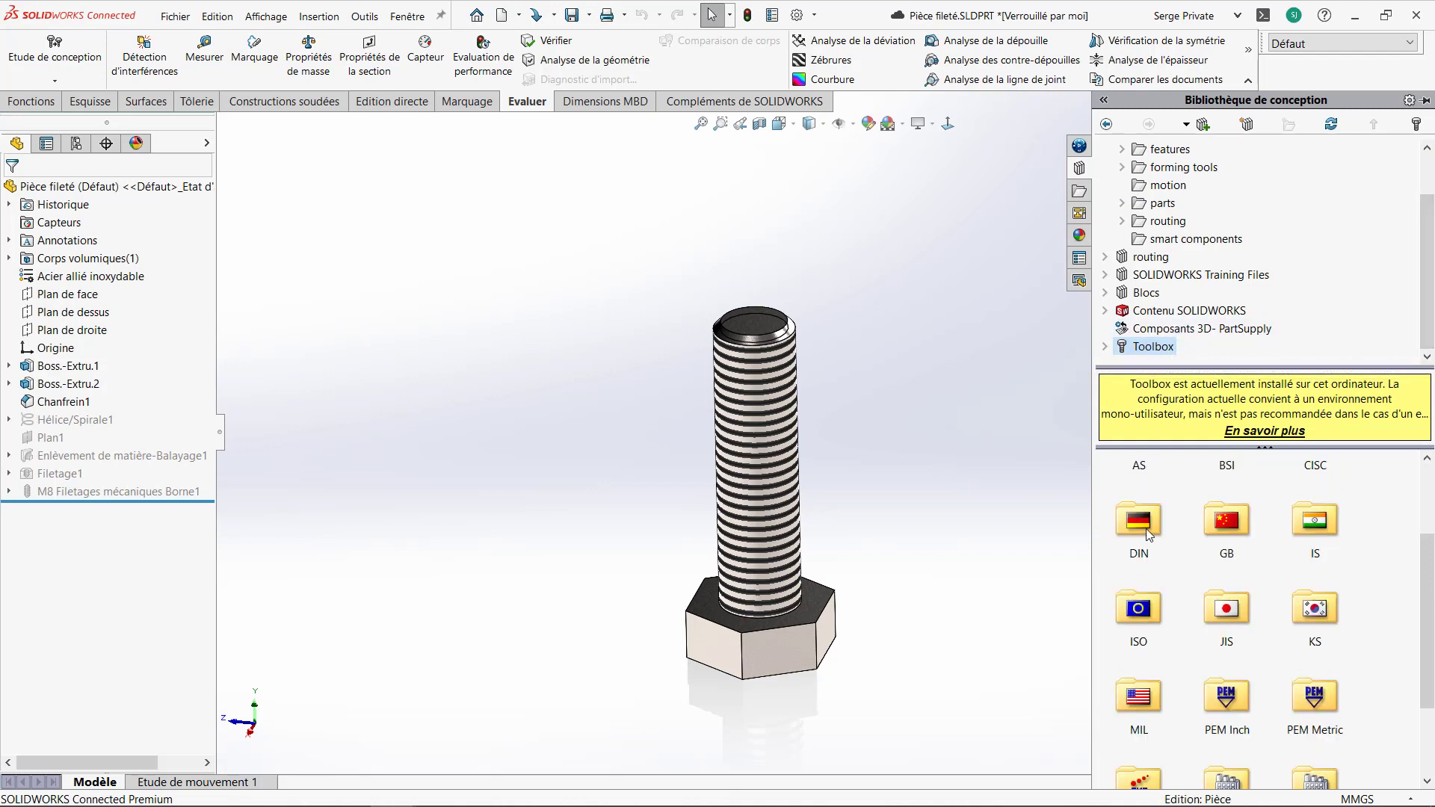
double_click(1148, 533)
double_click(1223, 478)
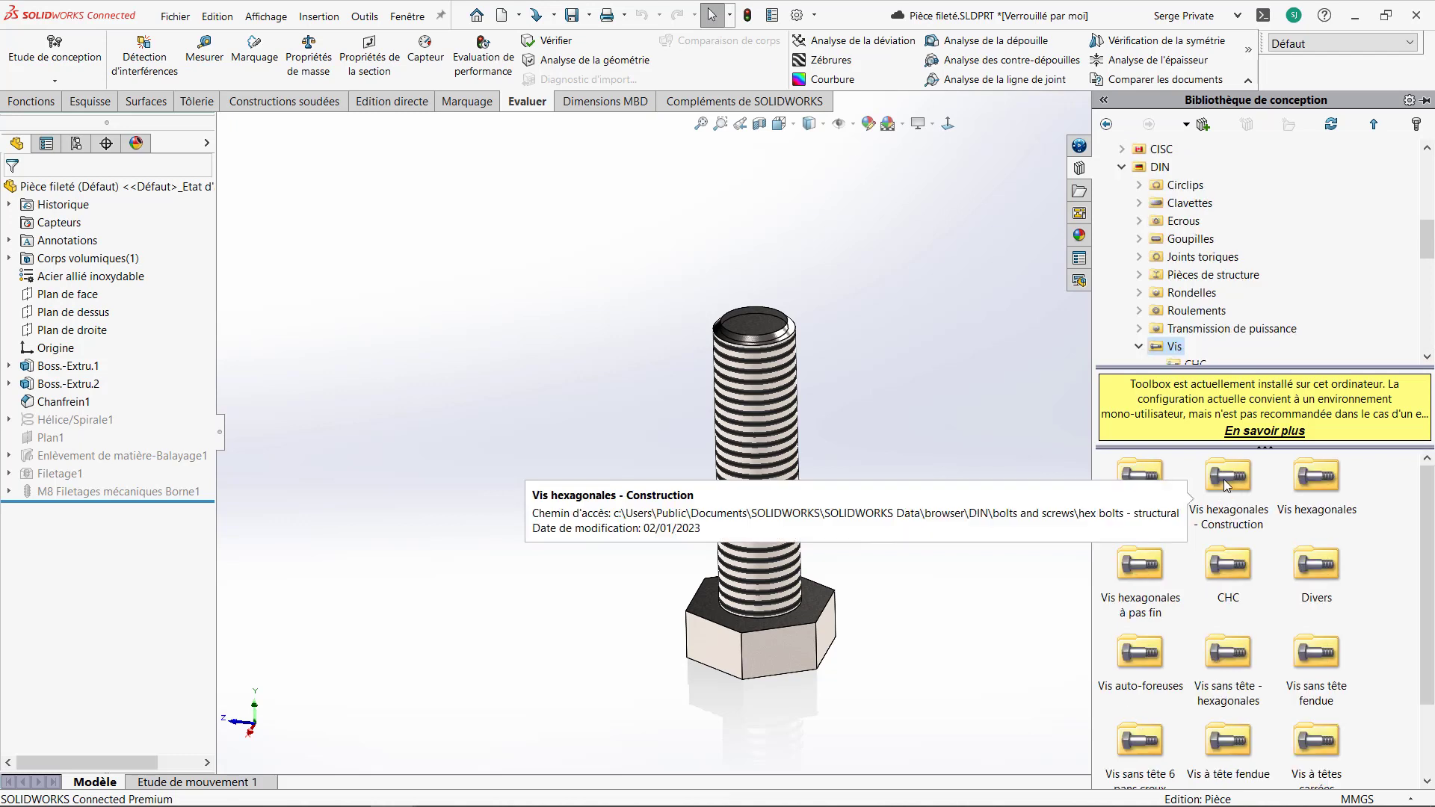
double_click(1301, 492)
right_click(1142, 489)
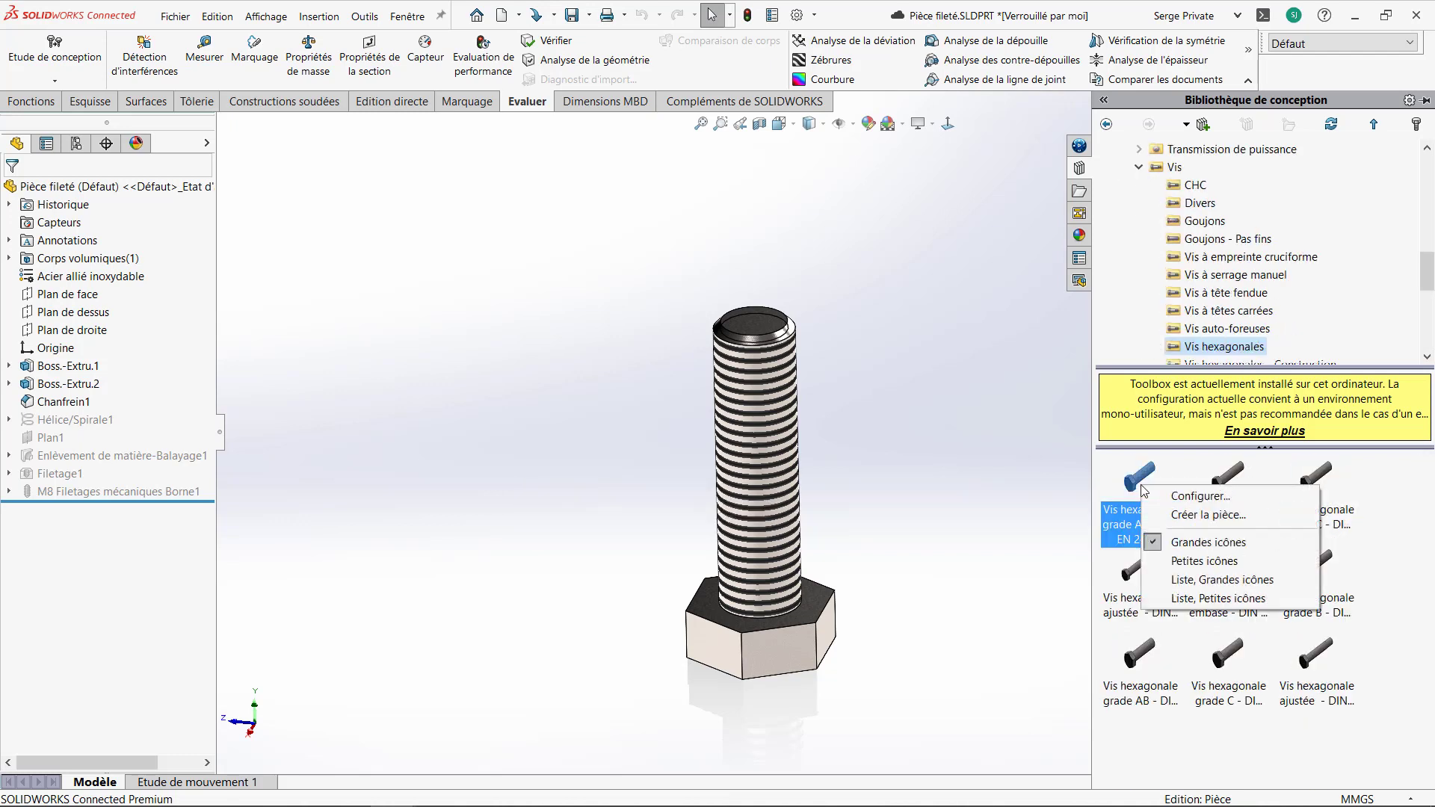
click(1217, 517)
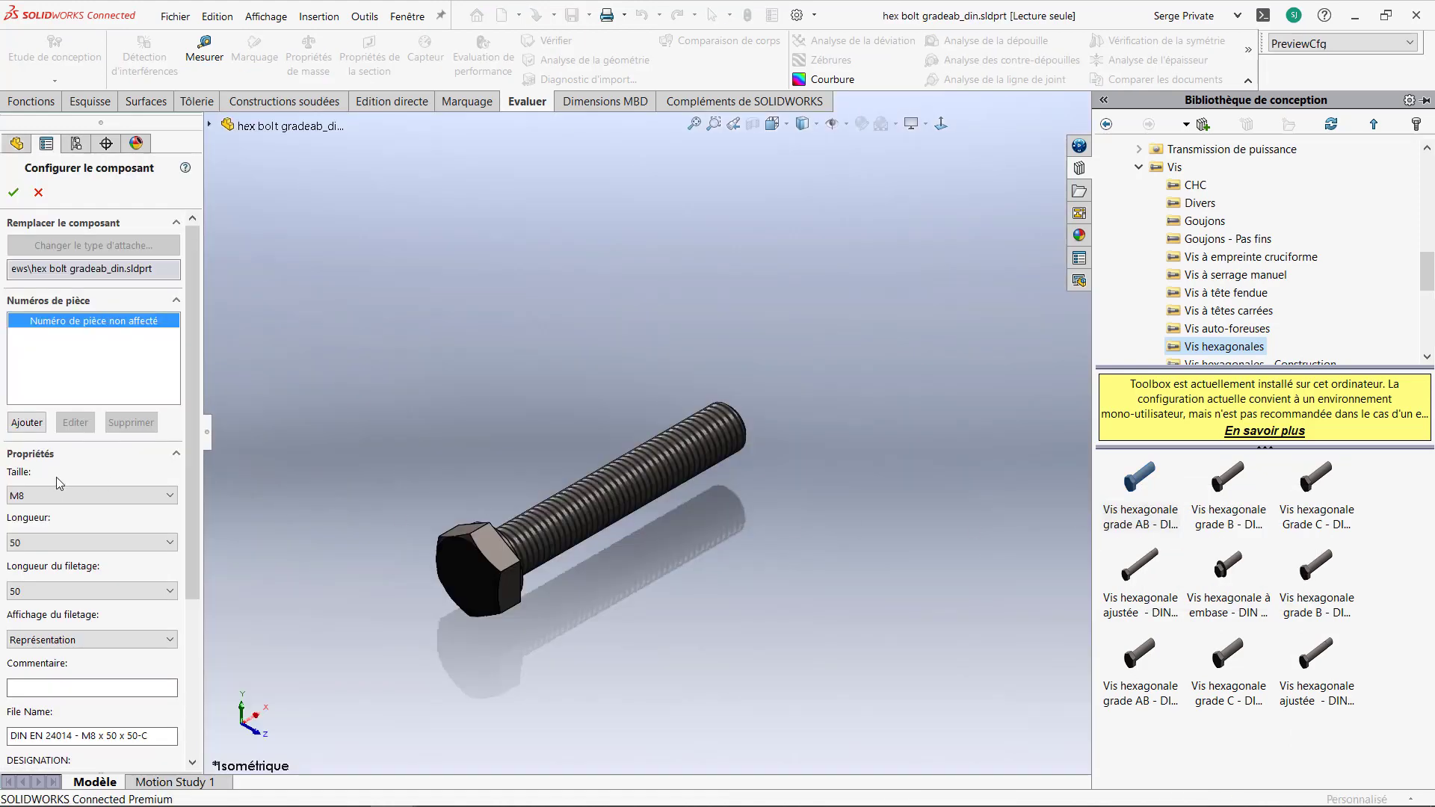
Step: Inspect the M8 x 50 Toolbox bolt up close and try the Simplifié thread display
middle_drag(599, 559, 522, 506)
scroll(540, 523, down, 4)
middle_drag(612, 545, 657, 478)
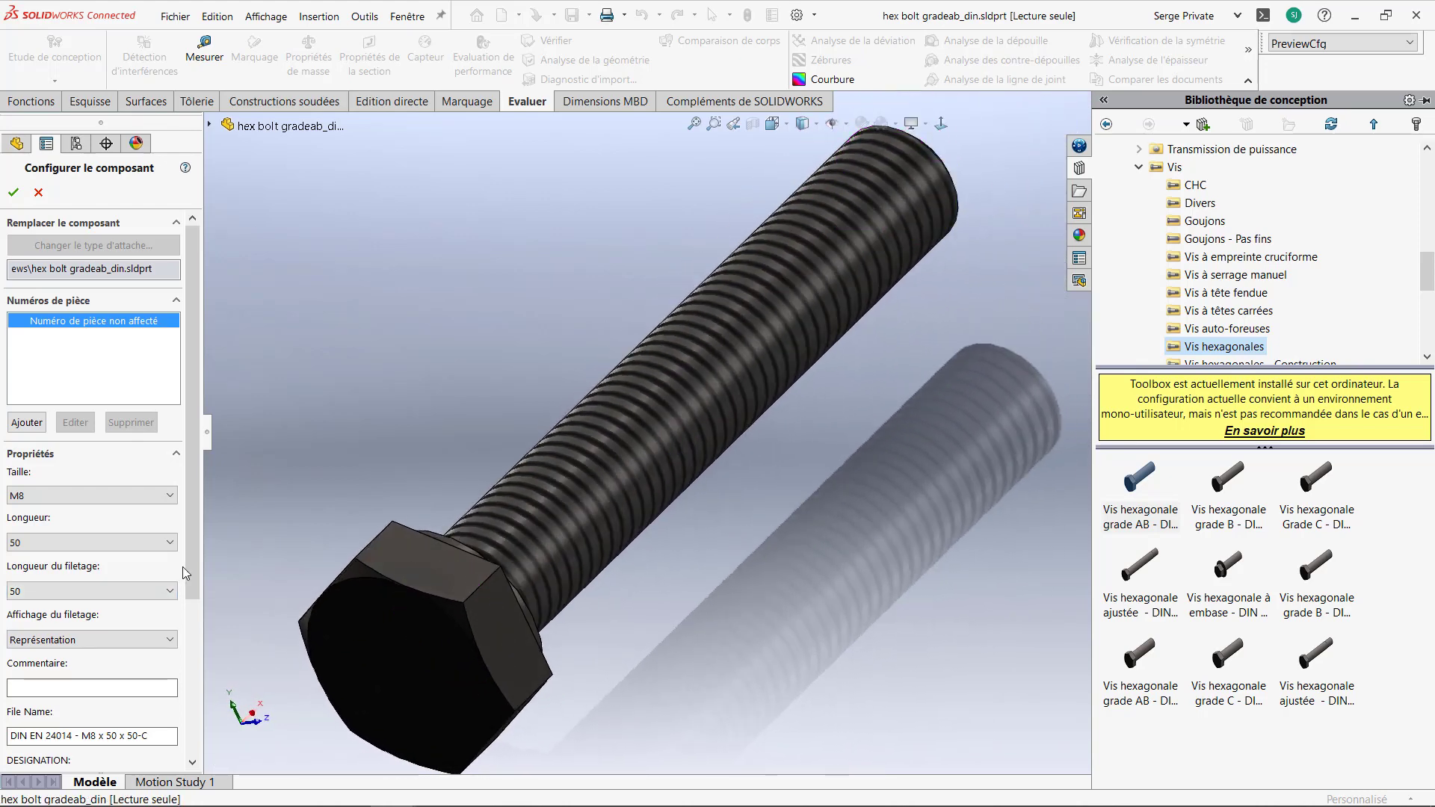
click(96, 639)
click(98, 652)
Step: Try the Schématique thread display, examine the thread profile up close, and return to Représentation
click(101, 640)
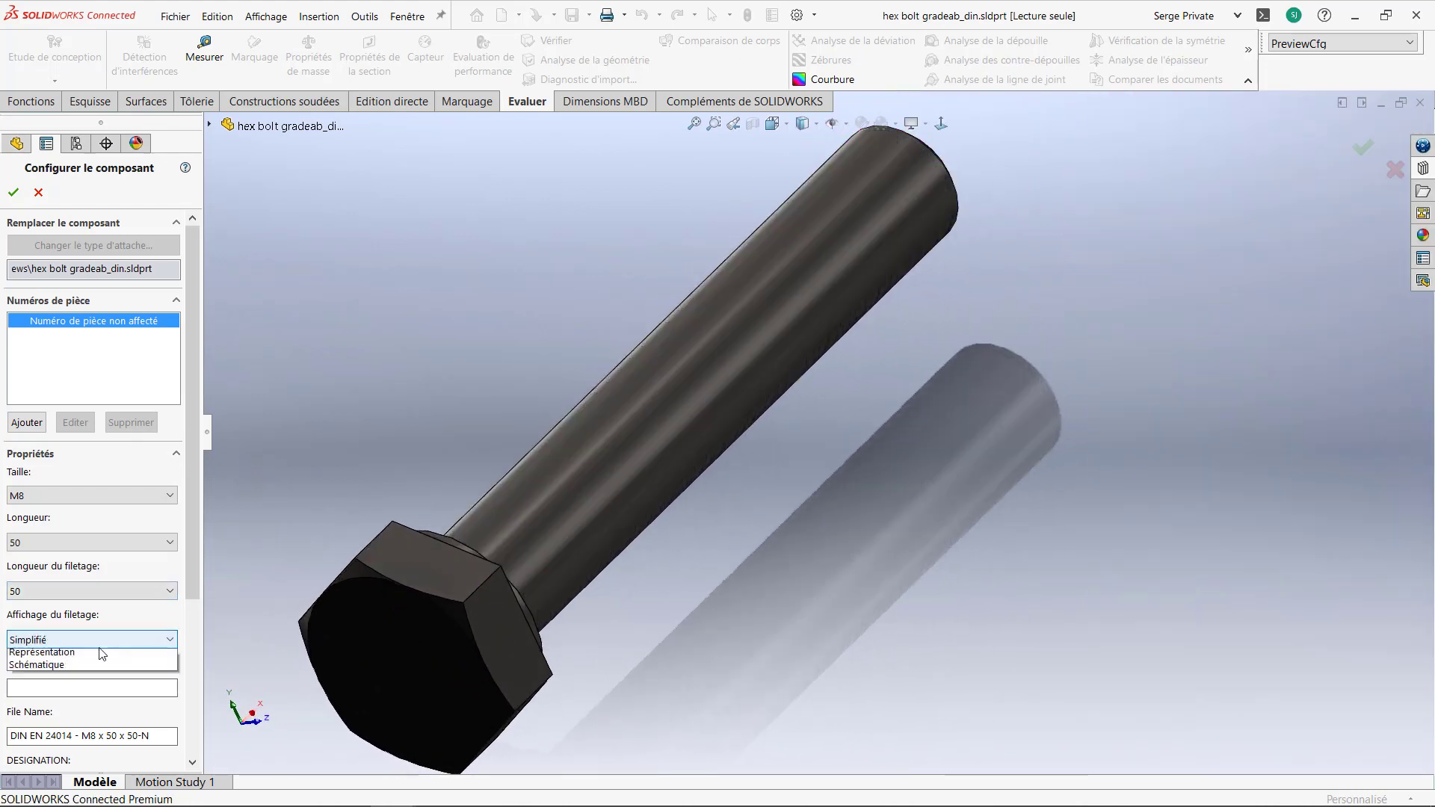
click(91, 677)
middle_drag(861, 380, 807, 484)
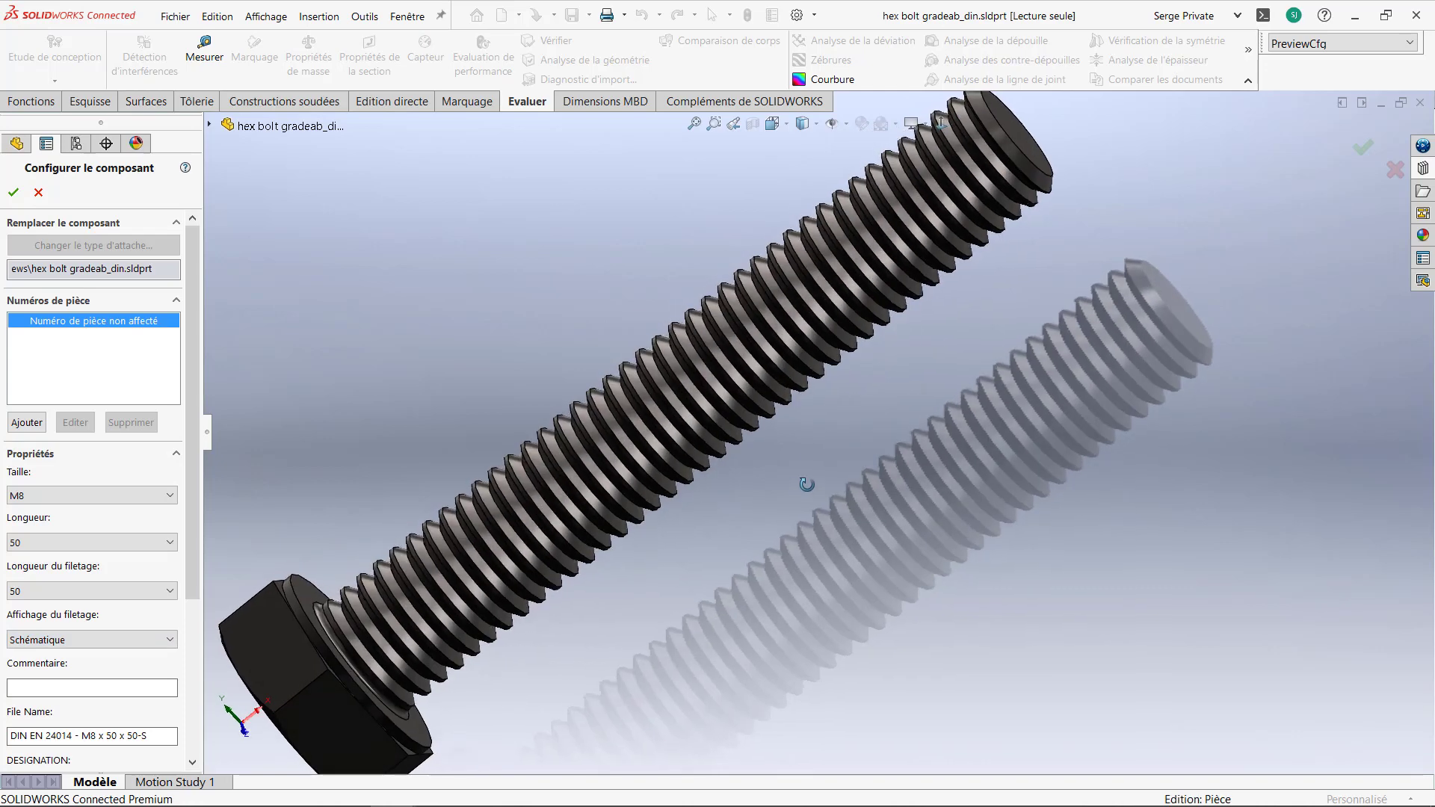
scroll(1002, 209, down, 6)
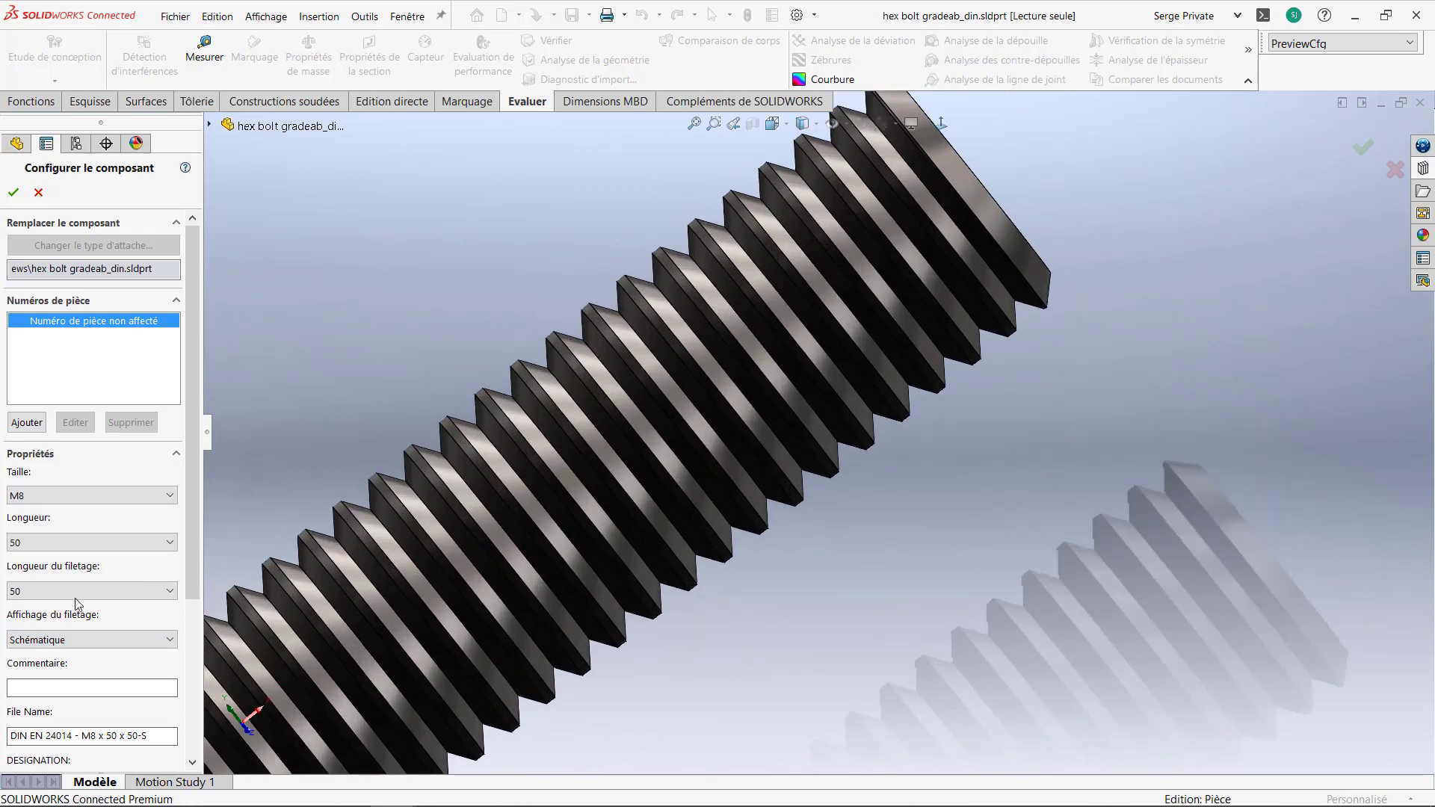
click(77, 640)
click(78, 678)
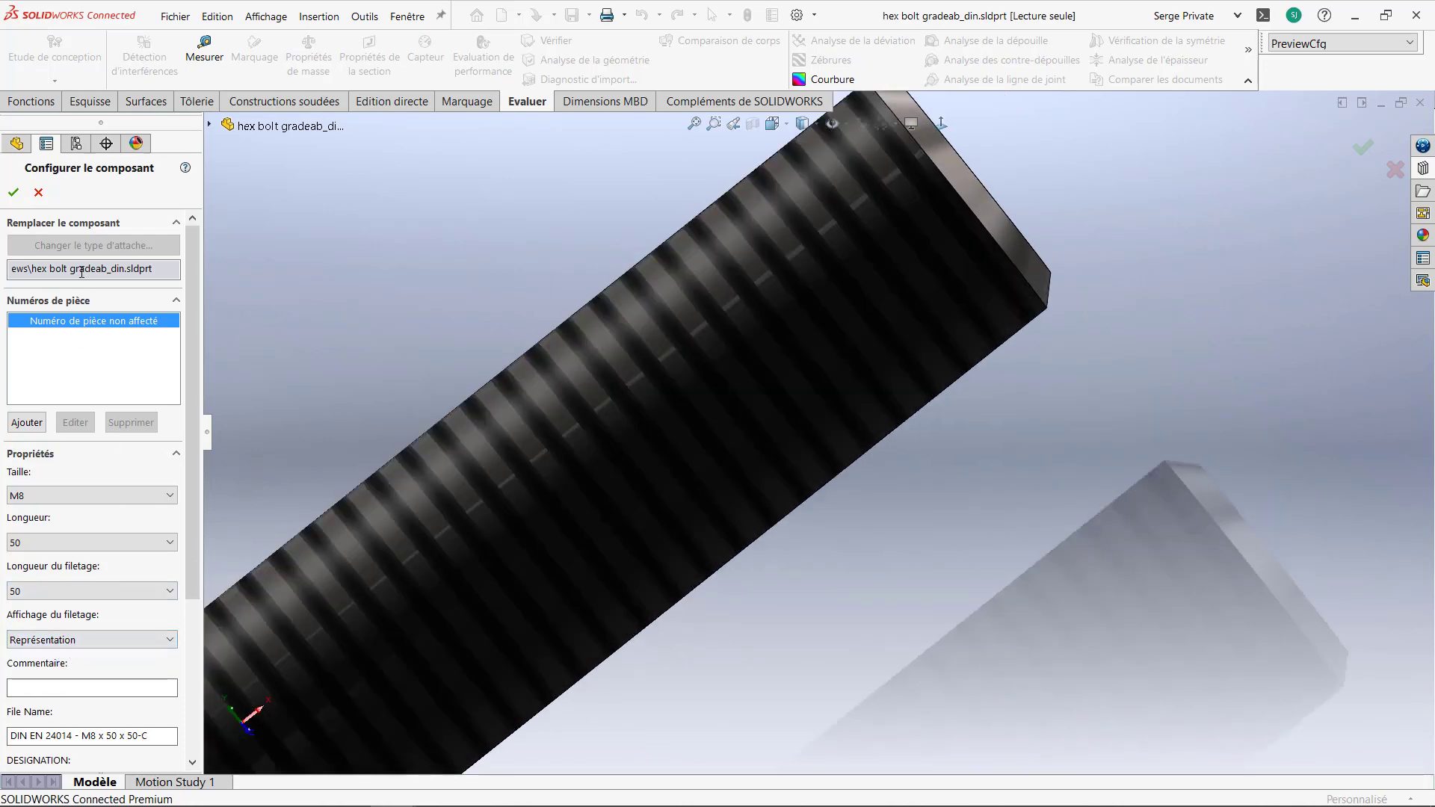